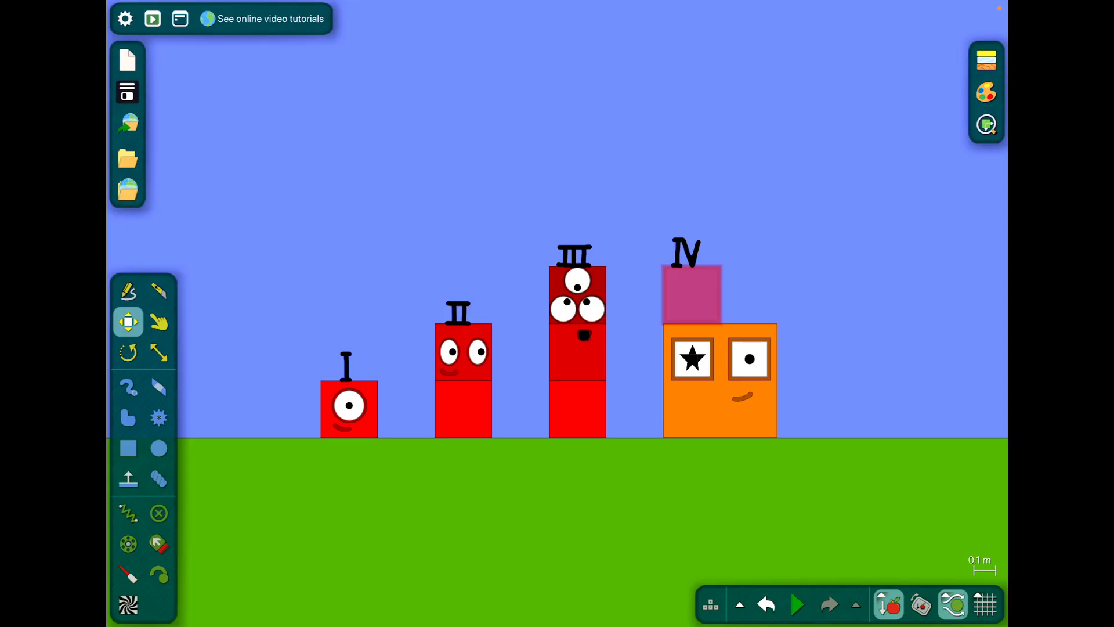
Step: Show the grid and draw a tall orange rectangle right of block IV
left_click(984, 604)
left_click_drag(783, 348, 523, 366)
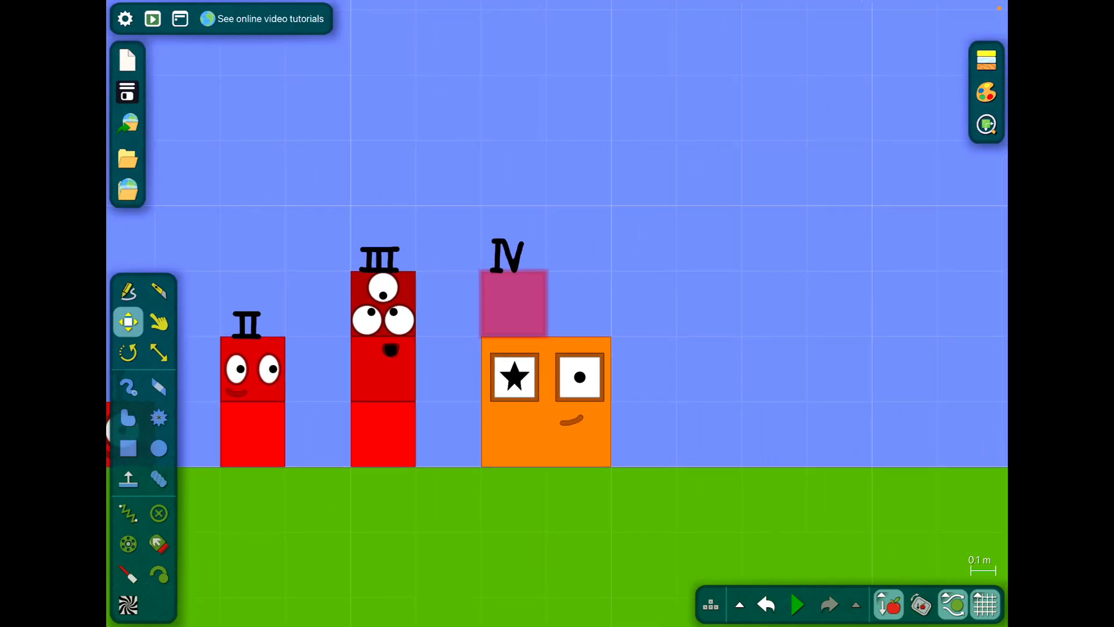
left_click(128, 448)
mouse_move(577, 272)
left_mouse_down()
mouse_move(642, 468)
mouse_move(641, 140)
left_mouse_up()
right_click(610, 305)
left_click(725, 429)
left_click(835, 187)
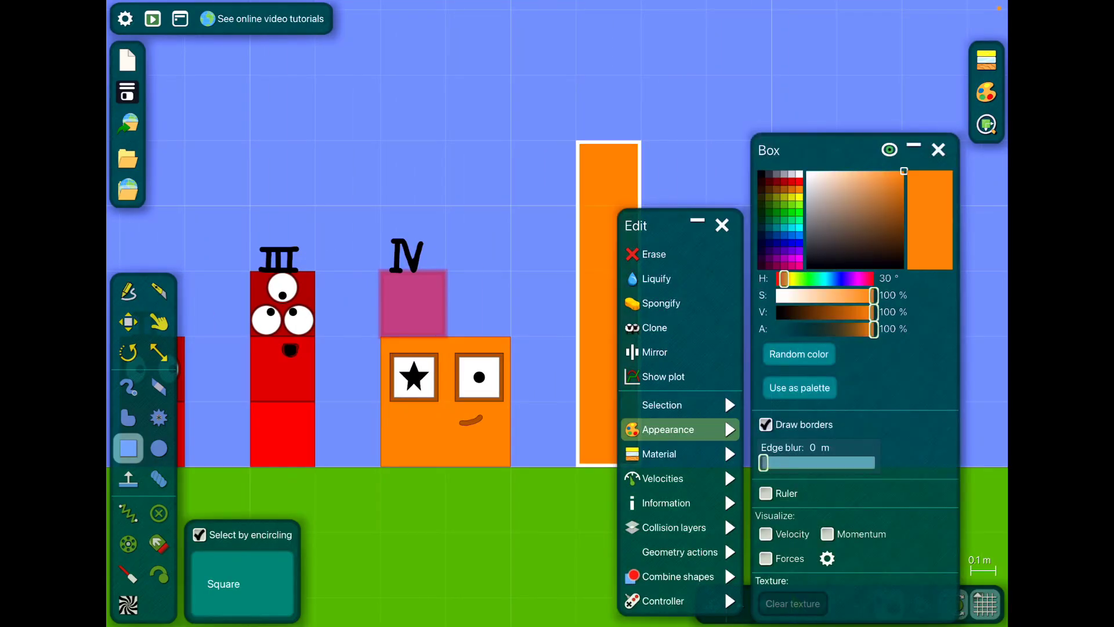
left_click(436, 130)
left_click(128, 323)
scroll(435, 391, "up", 3)
Step: Try recolouring the rectangle blue and green, and view the new-object colour
left_click_drag(435, 435, 392, 522)
right_click(613, 218)
left_click(725, 436)
left_click(899, 172)
left_click_drag(827, 279, 813, 279)
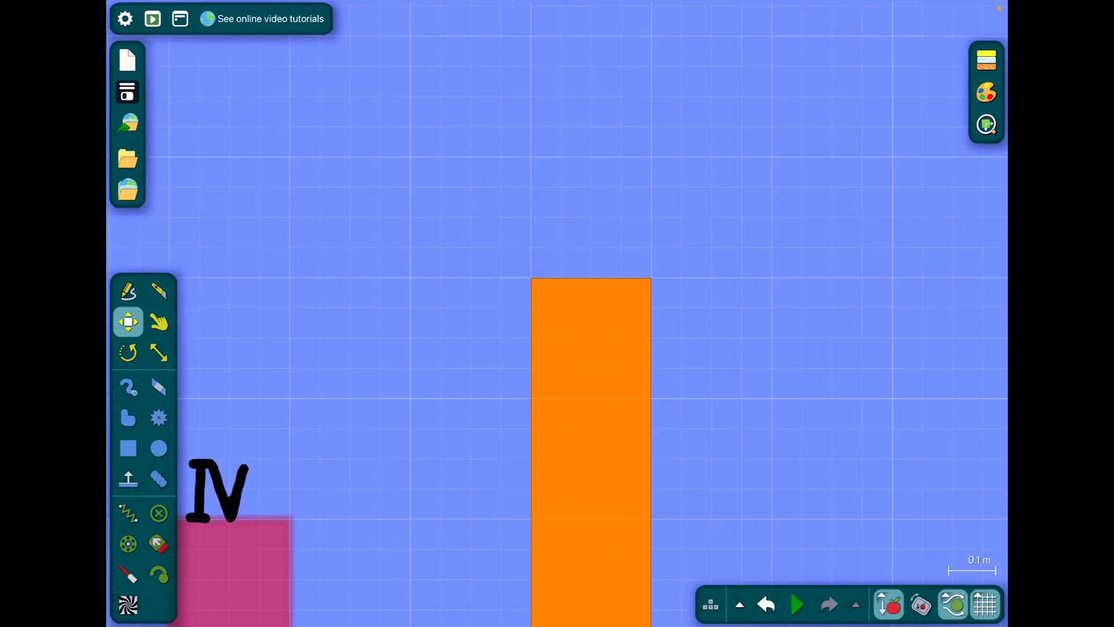
left_click(987, 92)
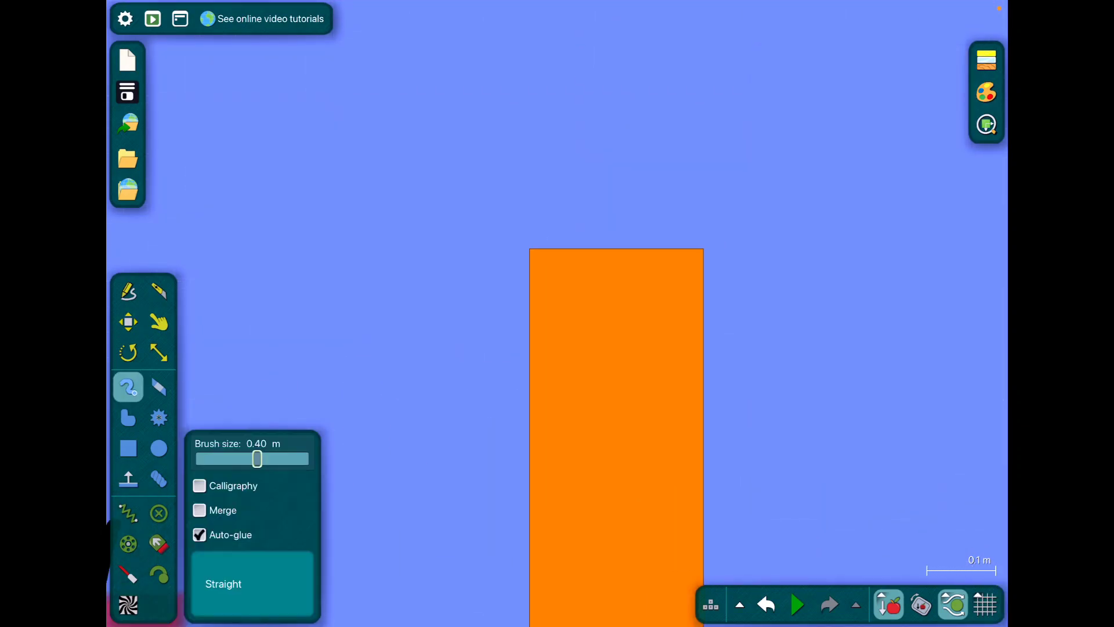
Step: Draw a black circle on the orange rectangle and open its options
left_click(159, 448)
left_click(984, 604)
left_click_drag(513, 285, 578, 285)
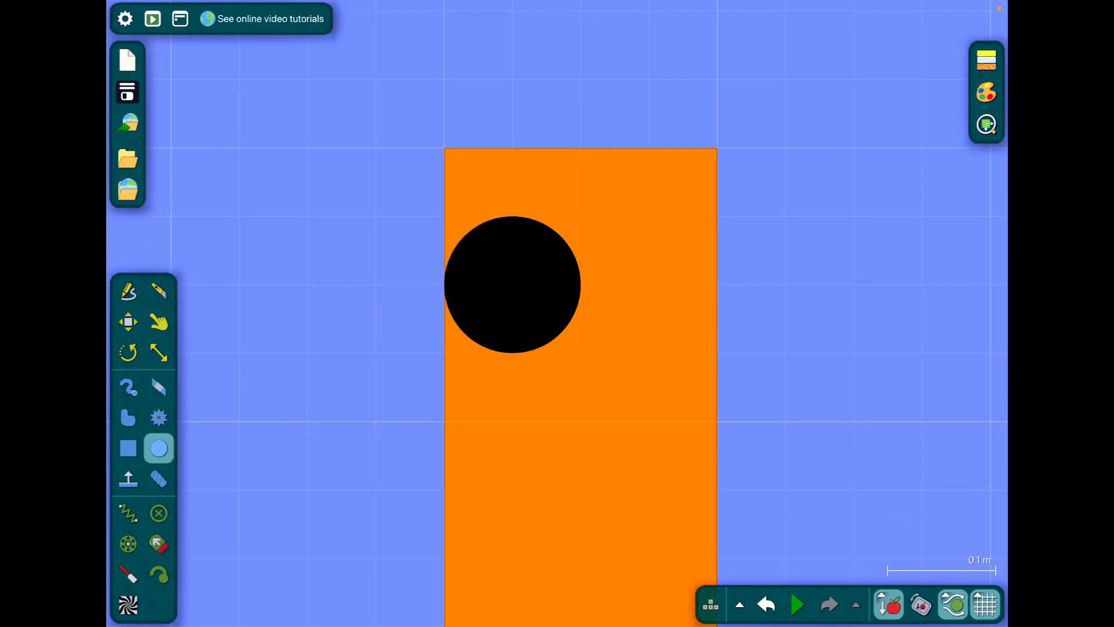
double_click(513, 284)
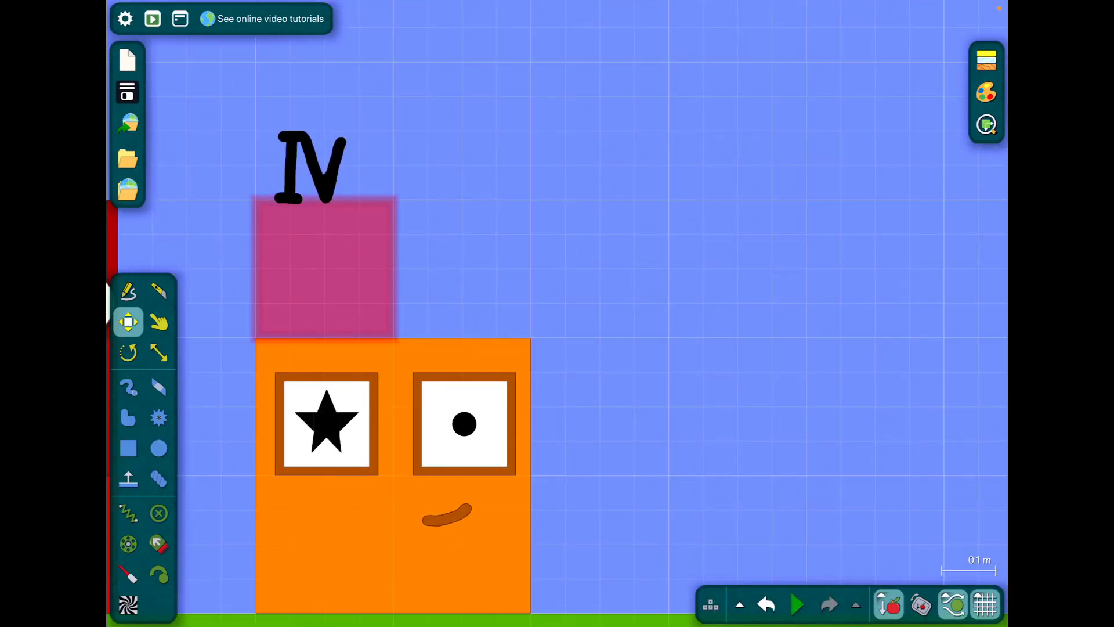
Step: Clone block IV's orange face body and scale the copy into a tall narrow column
left_click(393, 470)
double_click(488, 261)
left_click(522, 296)
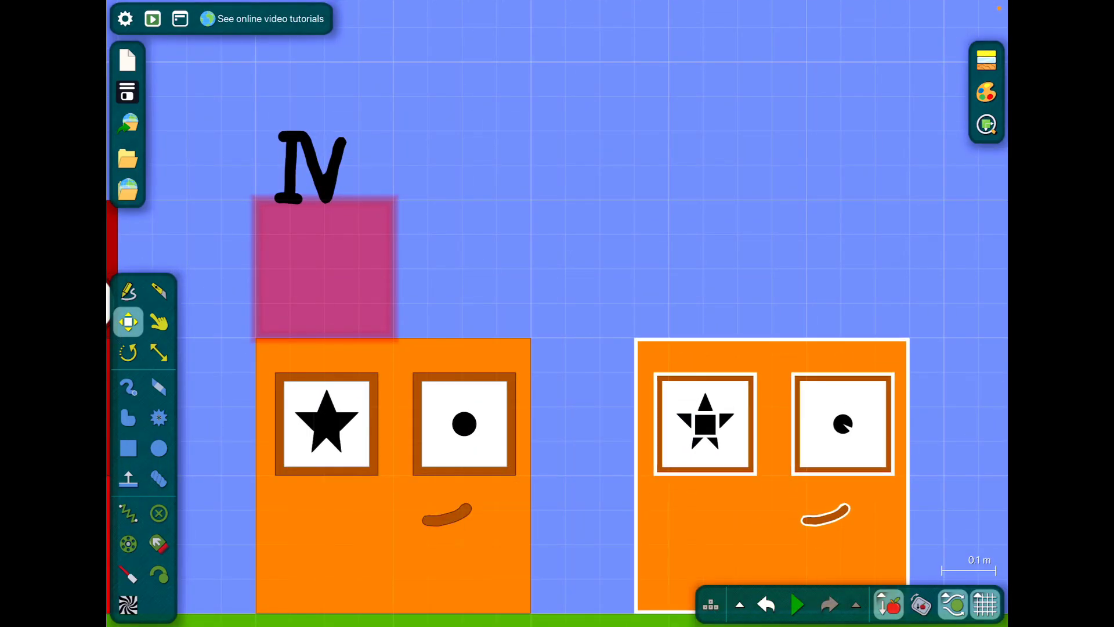
left_click(633, 418)
left_click(158, 354)
left_click_drag(750, 307, 661, 96)
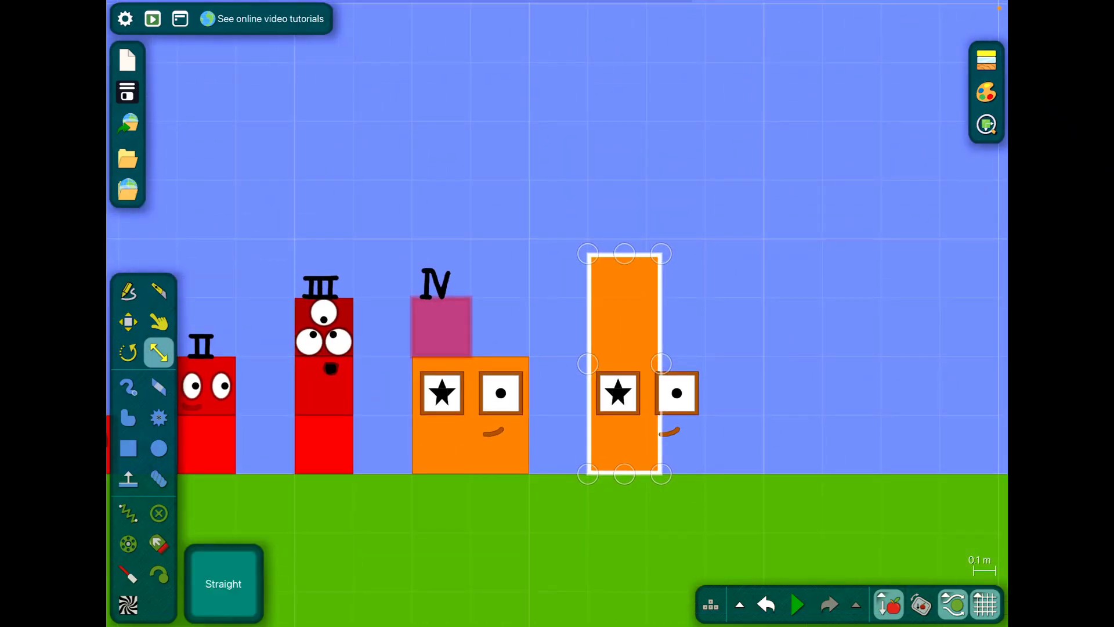
left_click_drag(662, 254, 647, 181)
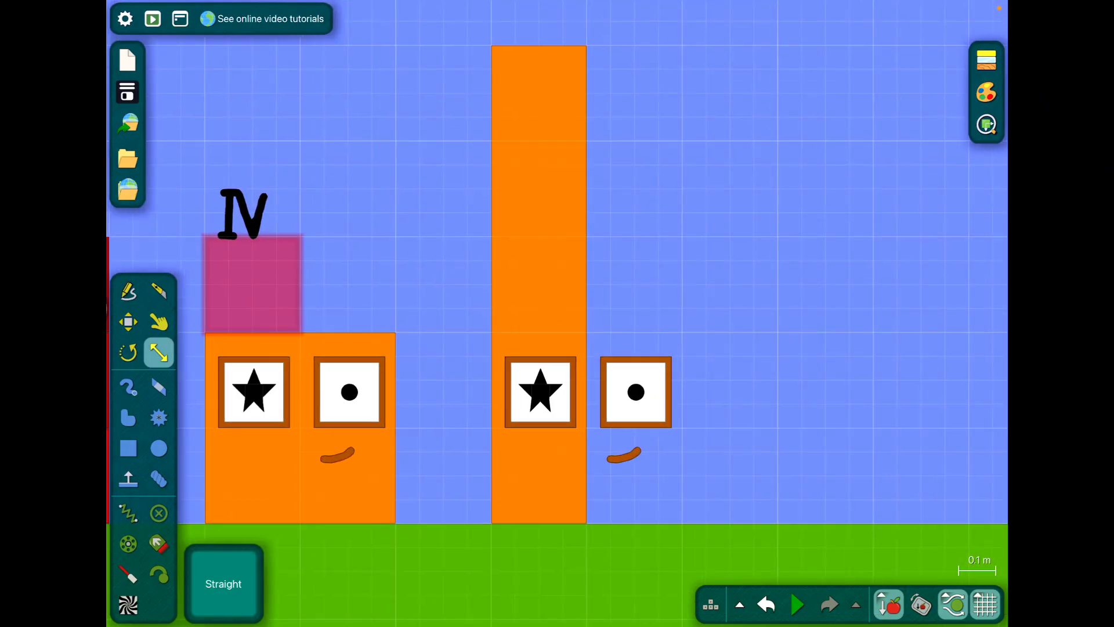
Step: Erase the right eye's and star eye's brown boxes, then undo both erasures
left_click(128, 322)
scroll(575, 392, "up", 5)
right_click(634, 392)
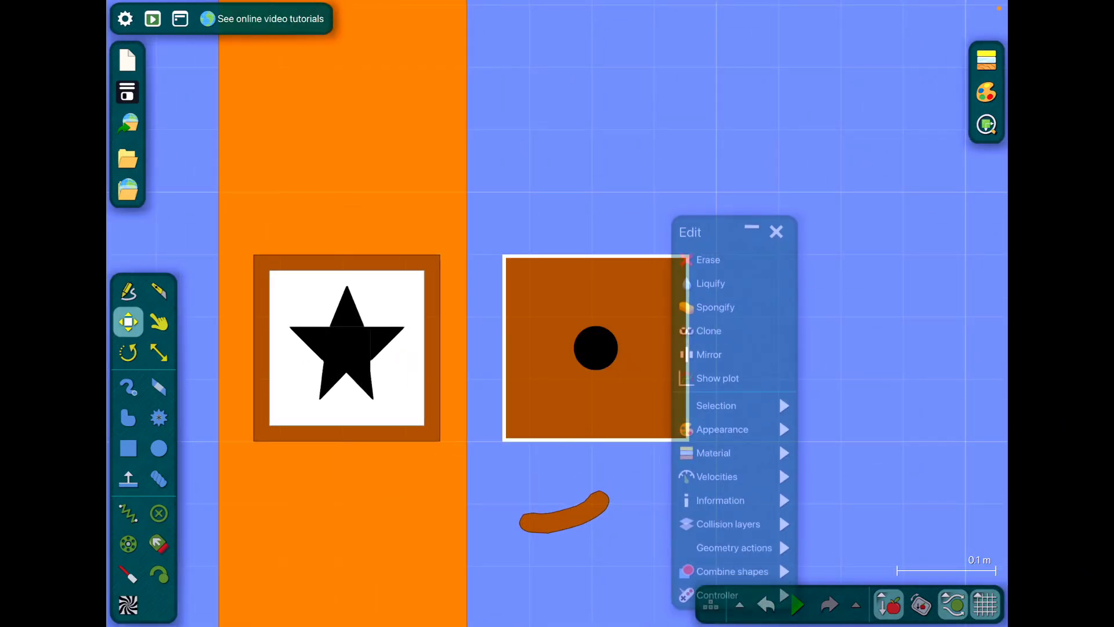
left_click(688, 262)
right_click(410, 262)
left_click(696, 348)
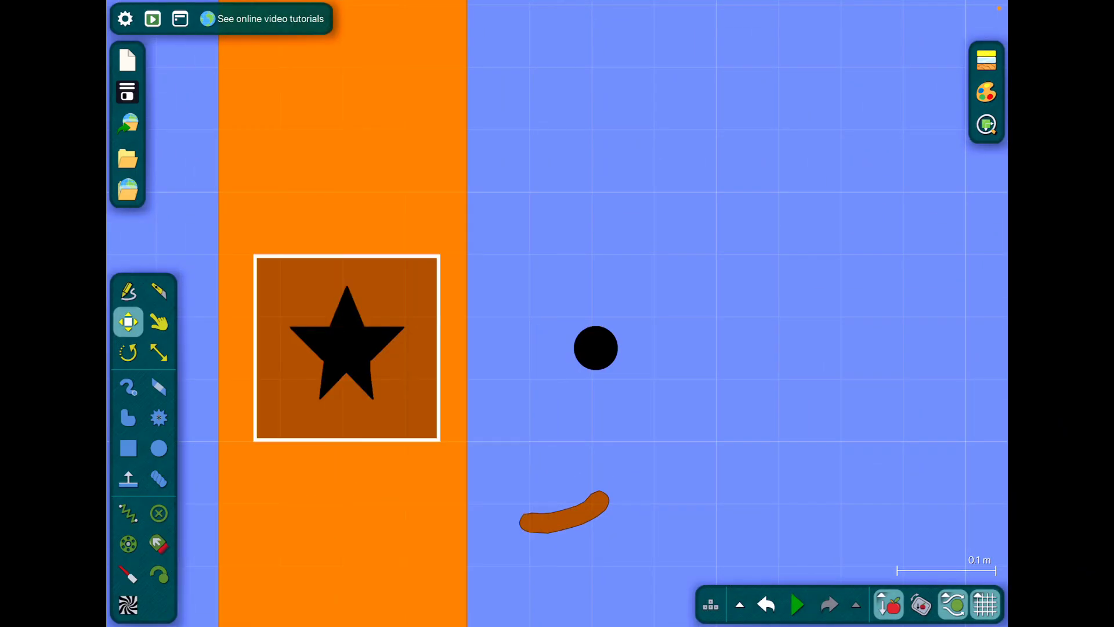
right_click(348, 417)
left_click(443, 249)
left_click(696, 348)
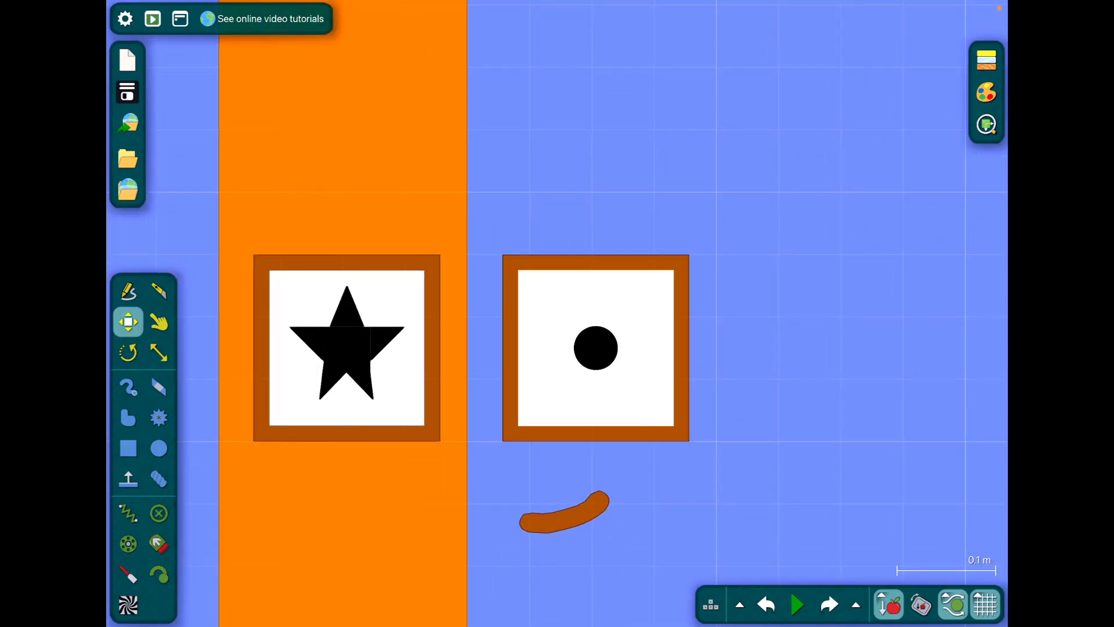
Step: Transform the right eye's white square into a circle and view the eye box's colour
right_click(648, 215)
mouse_move(709, 584)
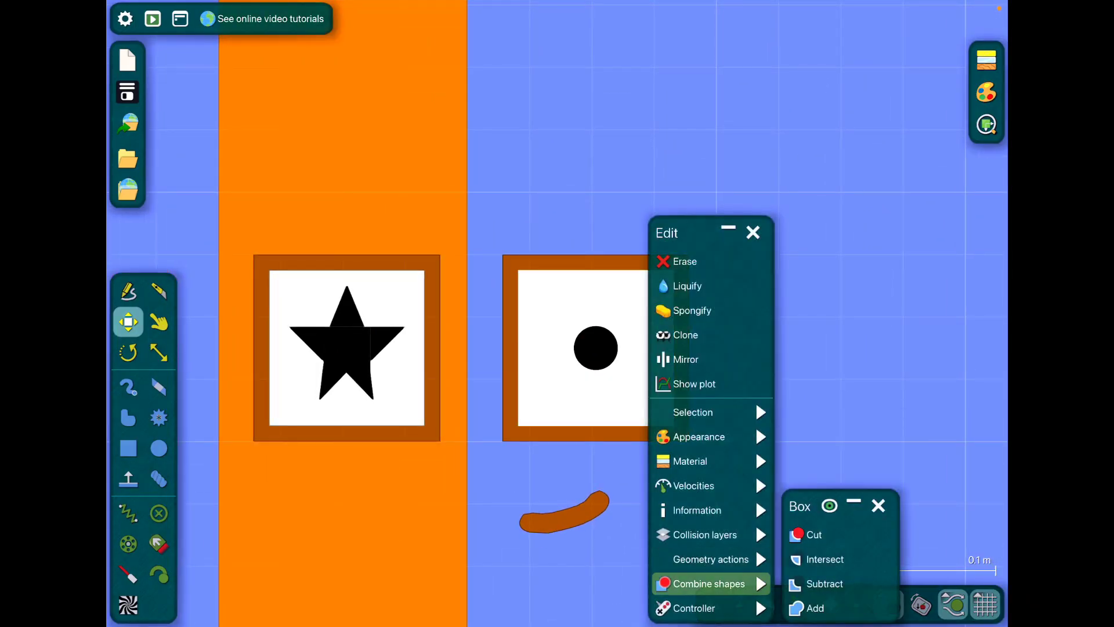
left_click(836, 608)
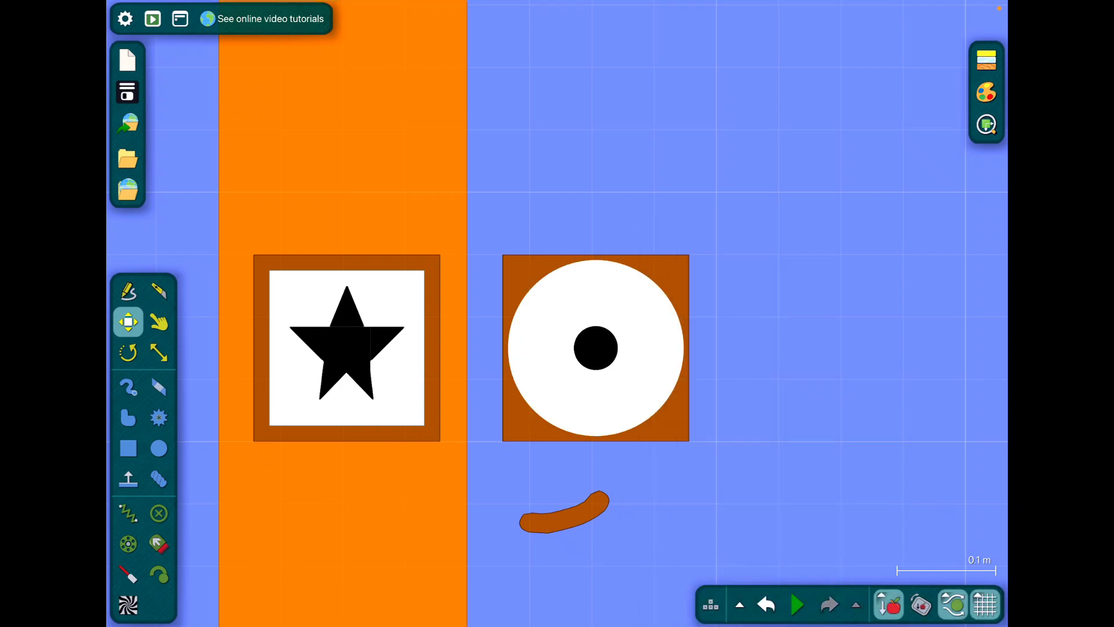
right_click(756, 426)
left_click(731, 436)
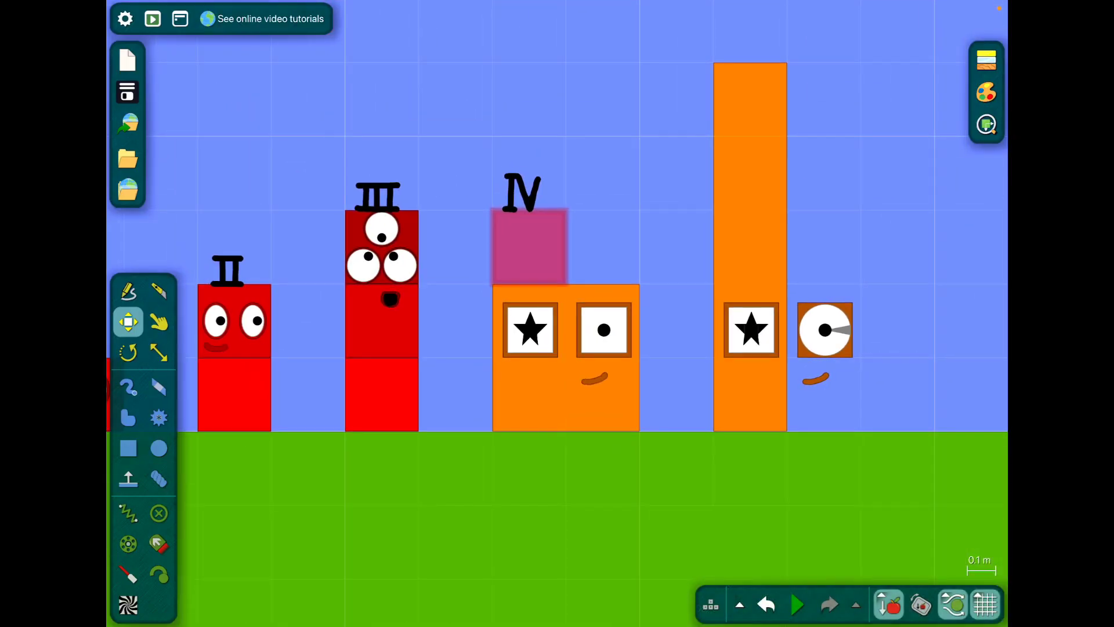
Step: Browse shape actions and colour settings for the orange column and eye circle
right_click(627, 217)
left_click(686, 558)
key("Escape")
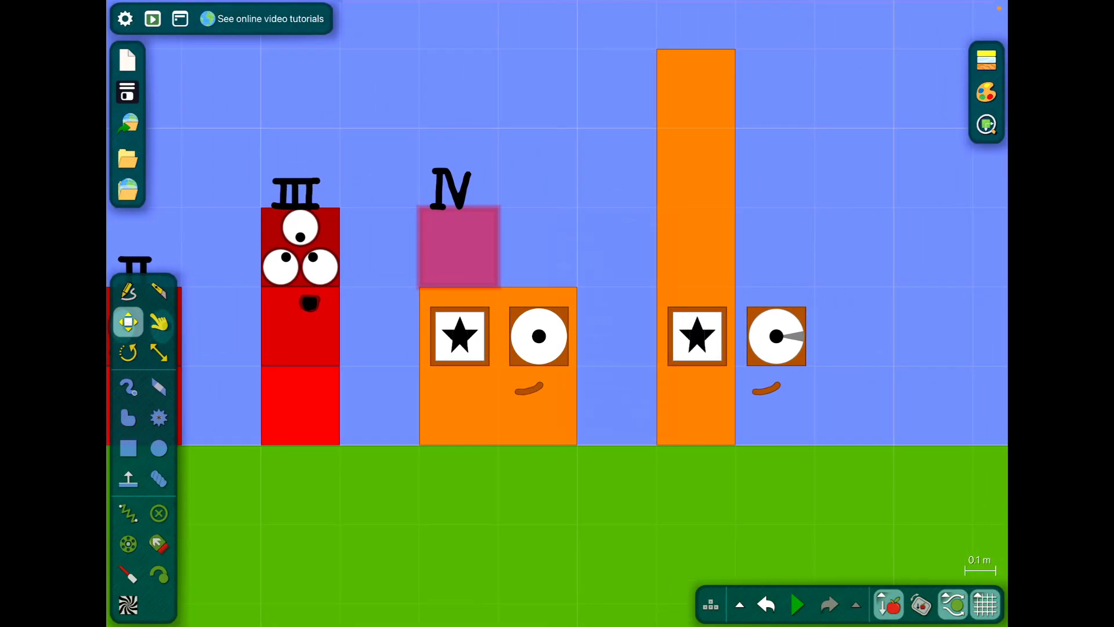
right_click(541, 335)
left_click(657, 560)
left_click(658, 437)
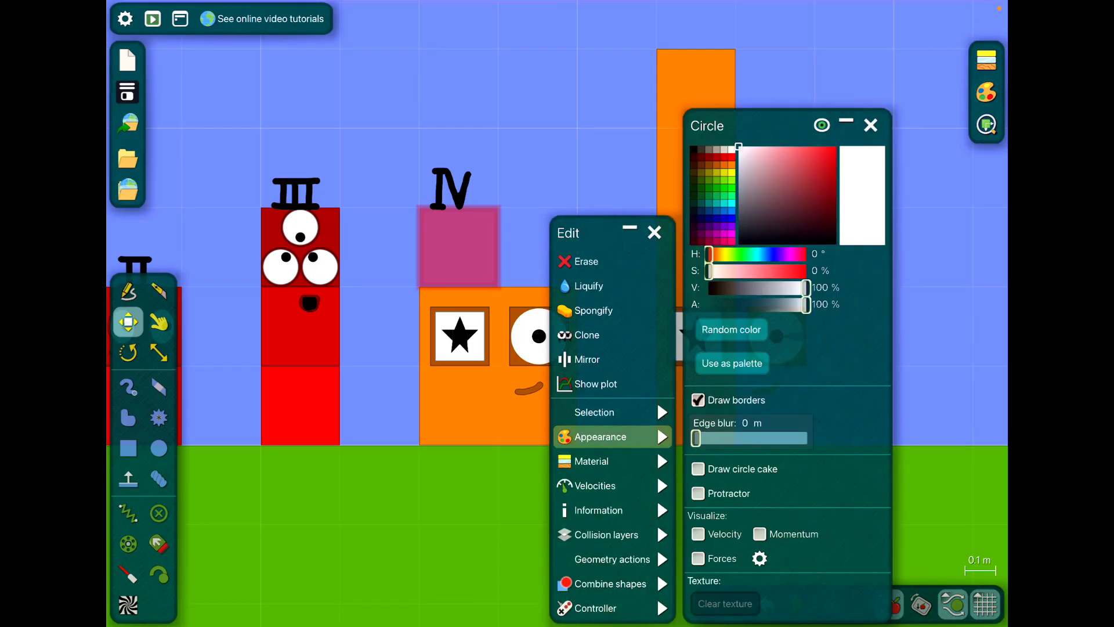
left_click(657, 573)
scroll(540, 348, "up", 5)
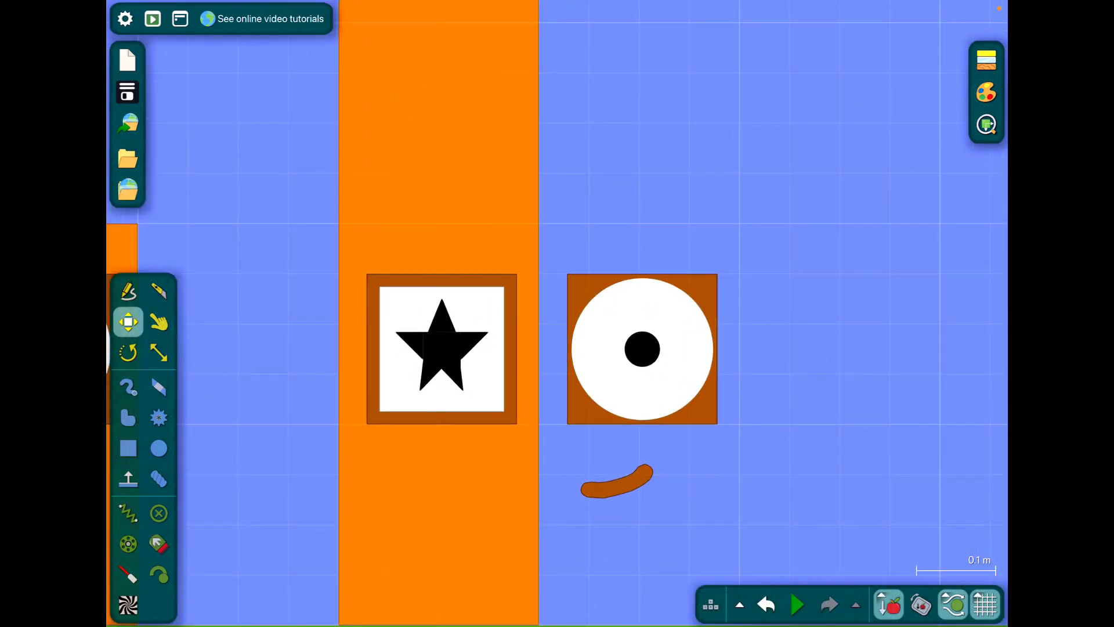
Step: Turn the right eye's brown box into a circle via Geometry actions
right_click(643, 348)
left_click(738, 437)
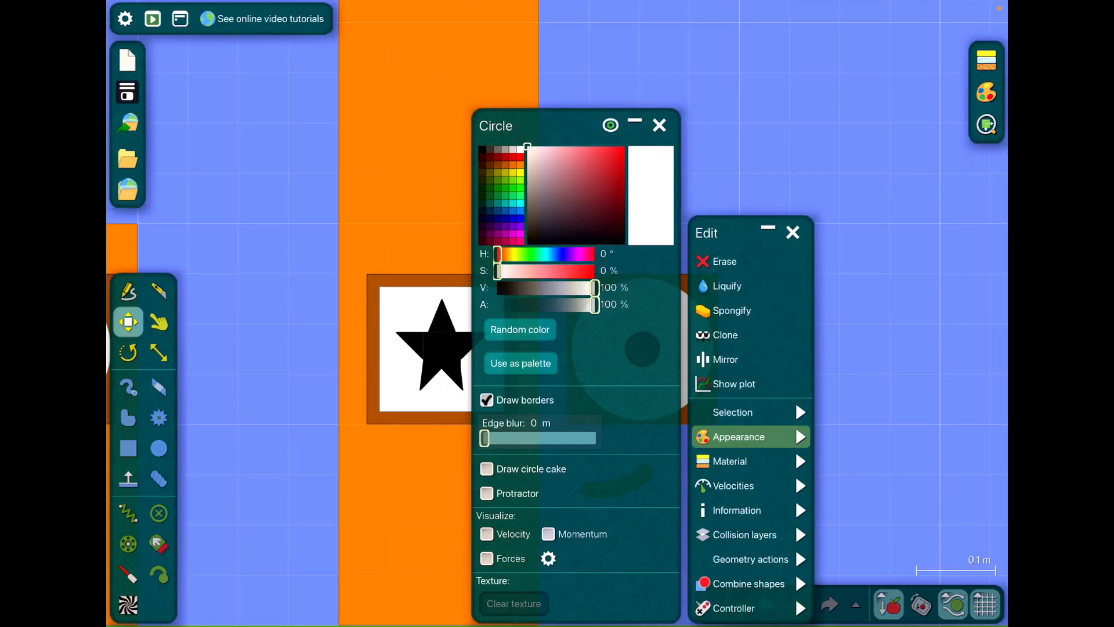
left_click(261, 131)
right_click(643, 348)
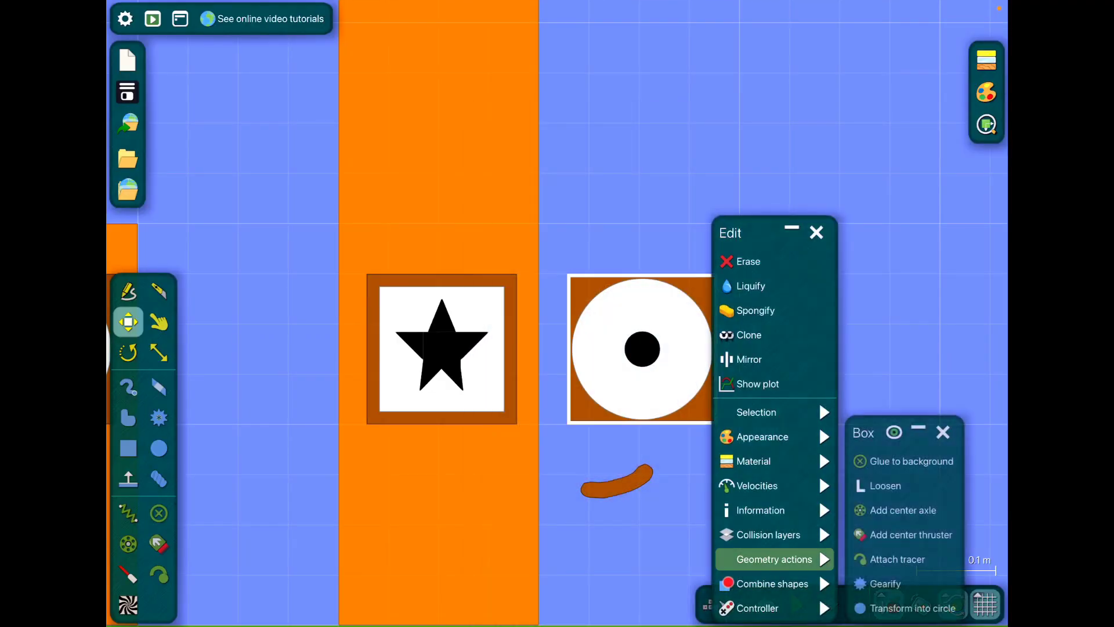
left_click(772, 584)
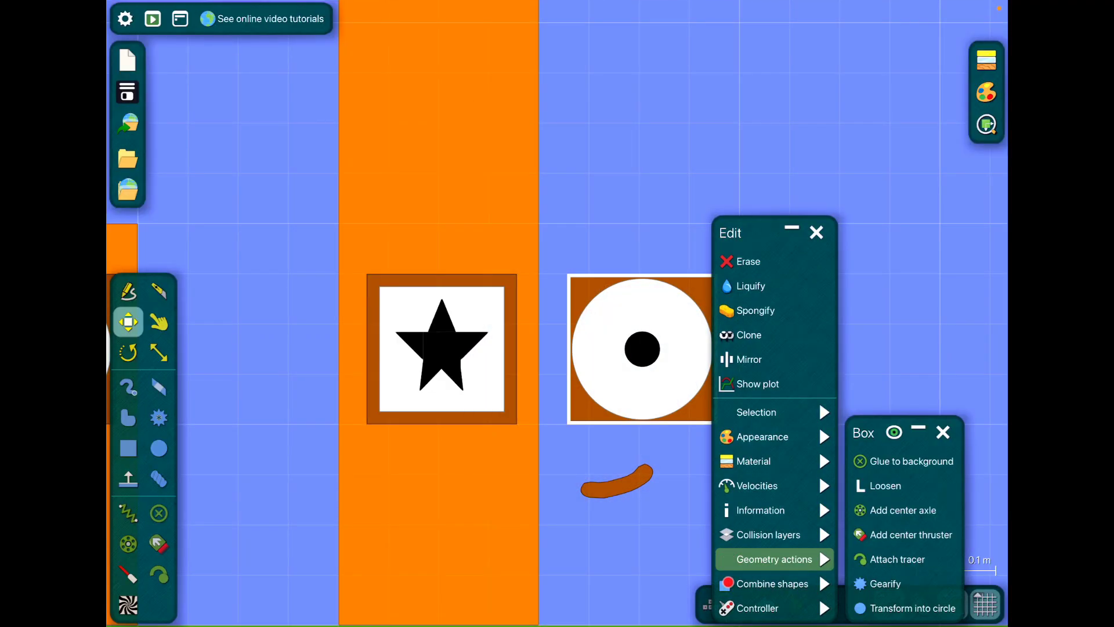
left_click(912, 608)
Step: Colour the right eye's ring red, then undo the change
right_click(643, 348)
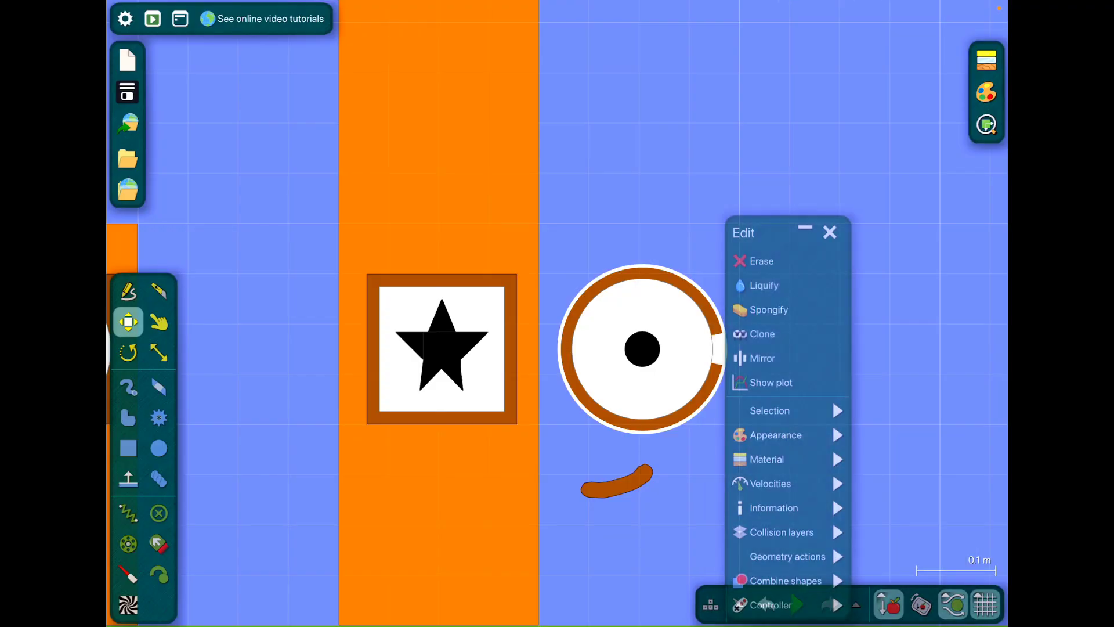
left_click(775, 437)
left_click(557, 151)
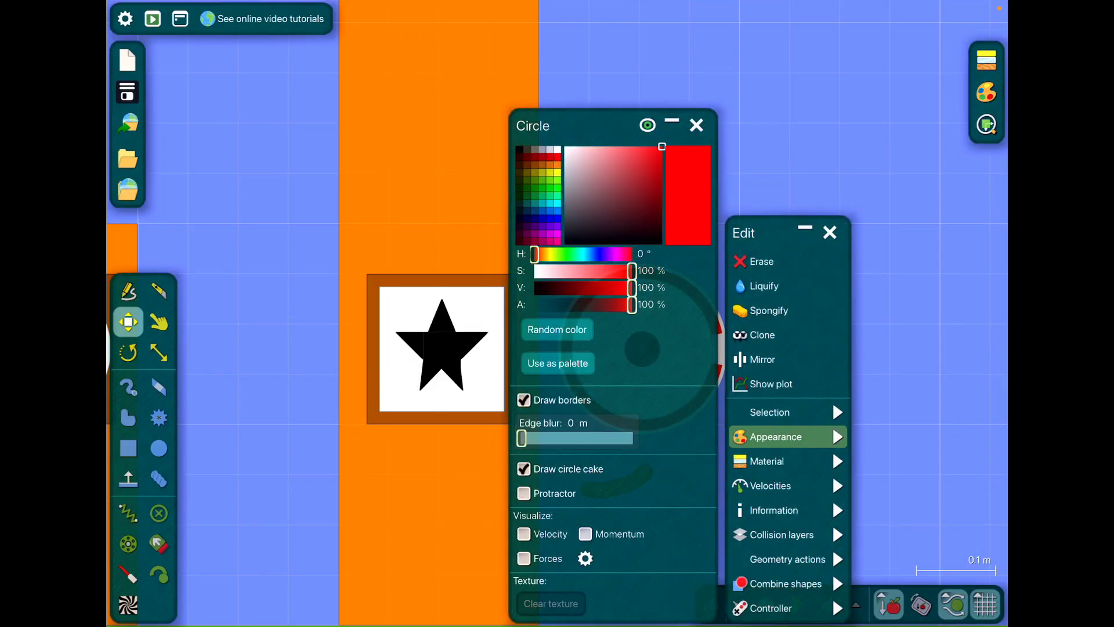
left_click(871, 348)
right_click(609, 348)
key("ctrl+z")
key("ctrl+z")
Step: Convert the right eye's remaining box into a round rim
right_click(642, 348)
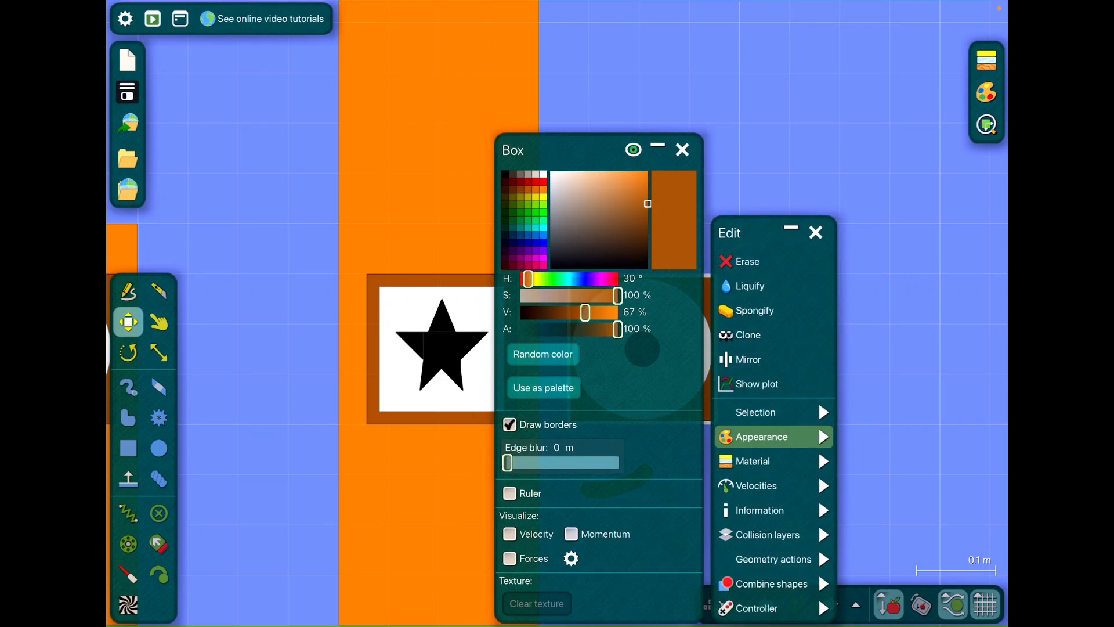
mouse_move(787, 560)
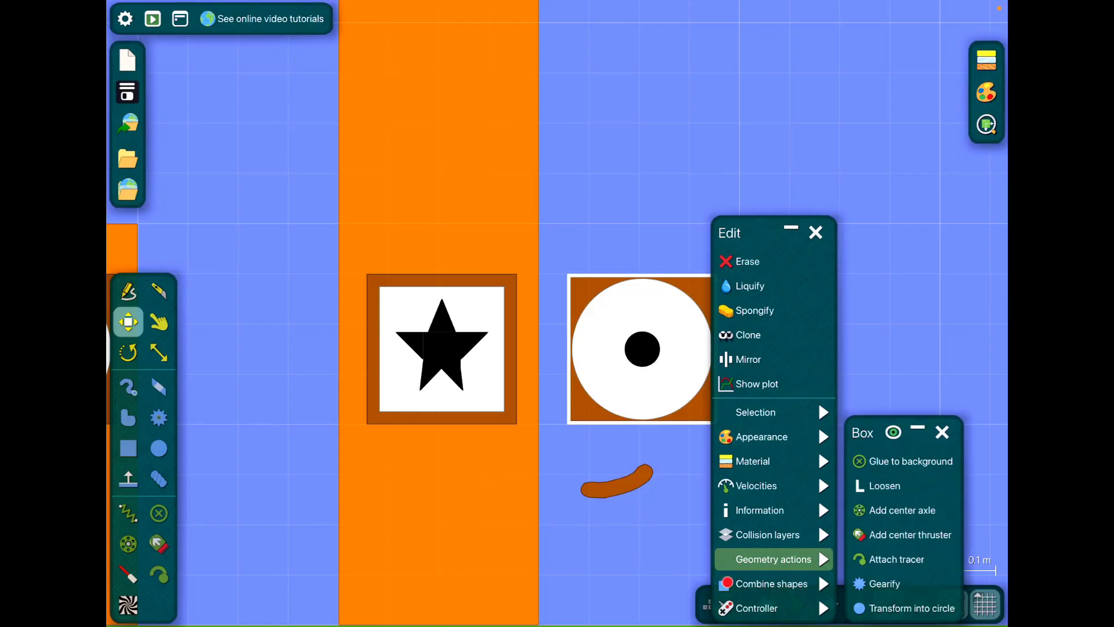
left_click(913, 608)
right_click(712, 417)
right_click(709, 366)
mouse_move(765, 436)
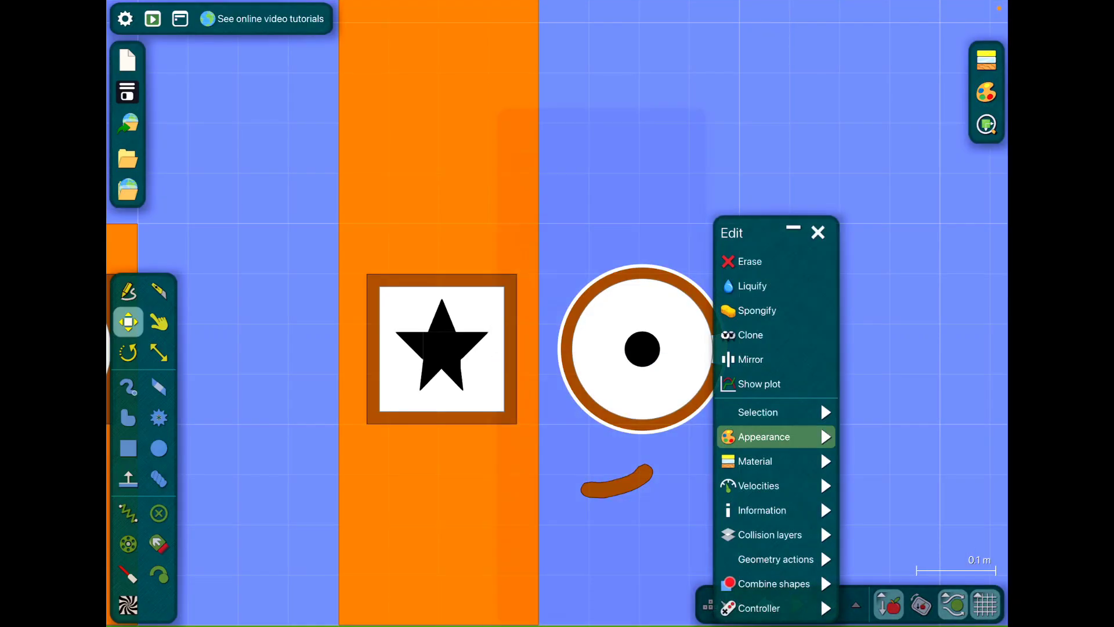
left_click(610, 488)
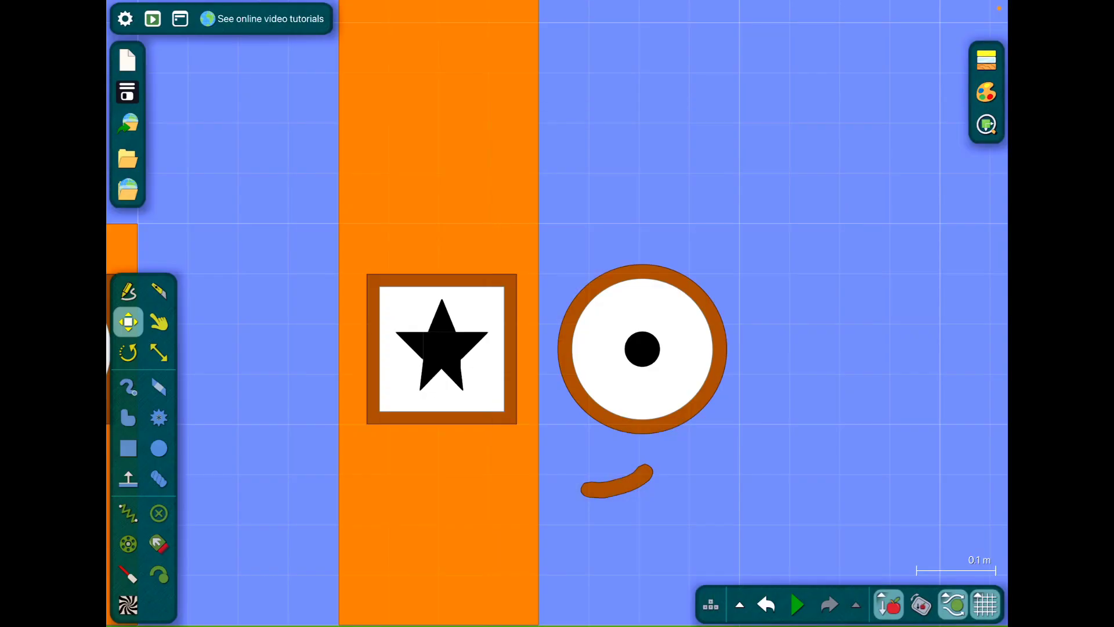
Step: Transform the star eye's brown box into a circle and check its colour
right_click(501, 348)
mouse_move(565, 559)
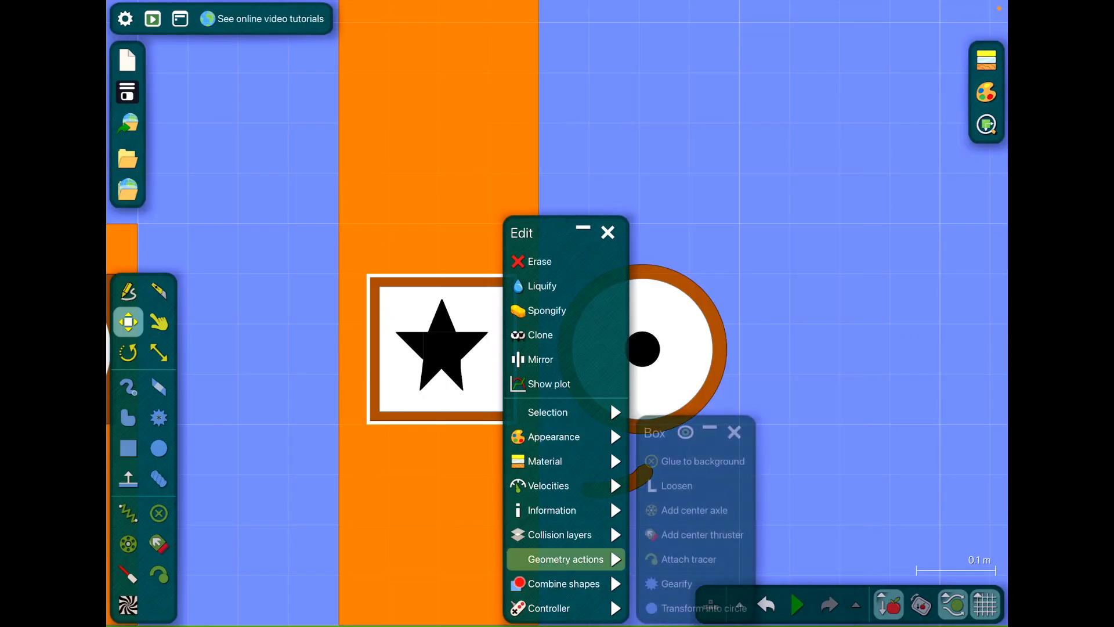
left_click(688, 605)
right_click(513, 349)
left_click(523, 436)
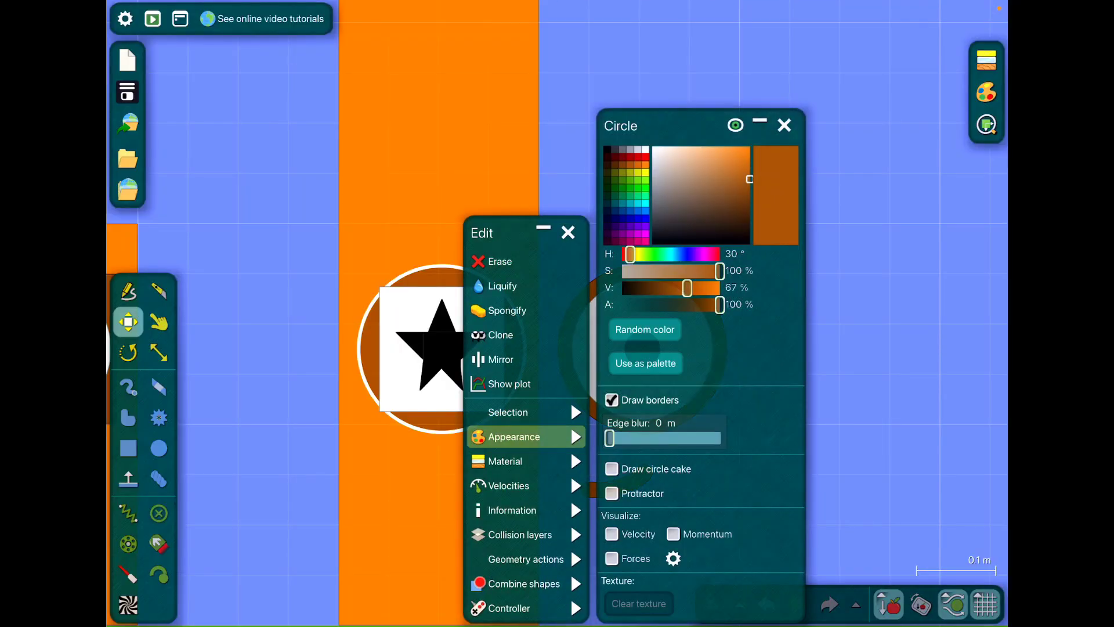
left_click(871, 349)
Step: Inspect the star eye's Appearance, Combine shapes and Geometry options, then close the menus
right_click(417, 349)
left_click(523, 436)
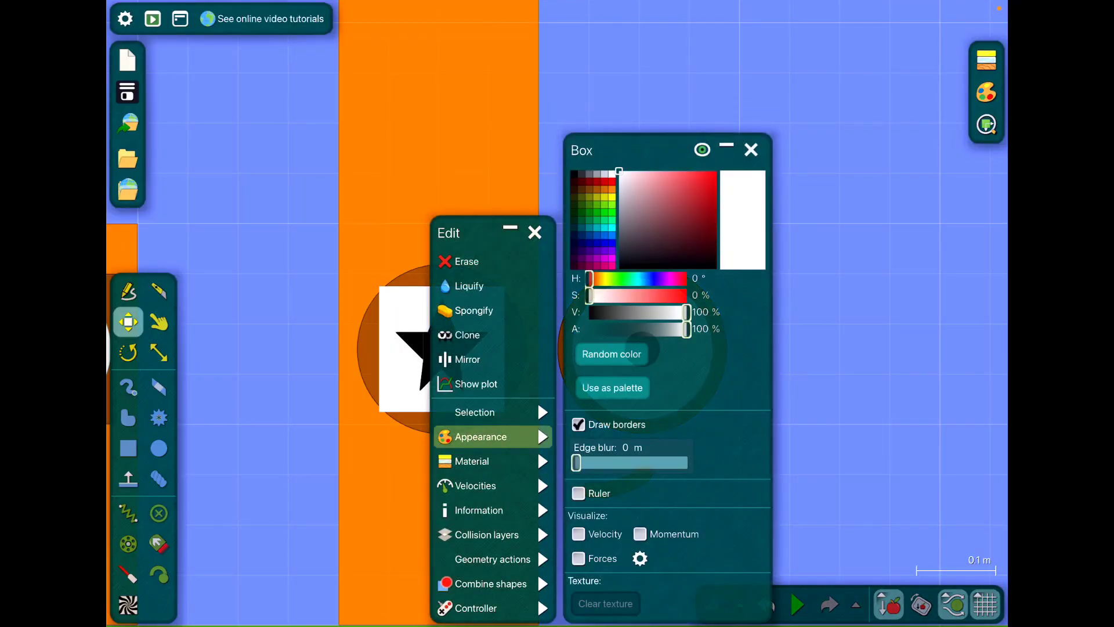
left_click(523, 584)
left_click(522, 559)
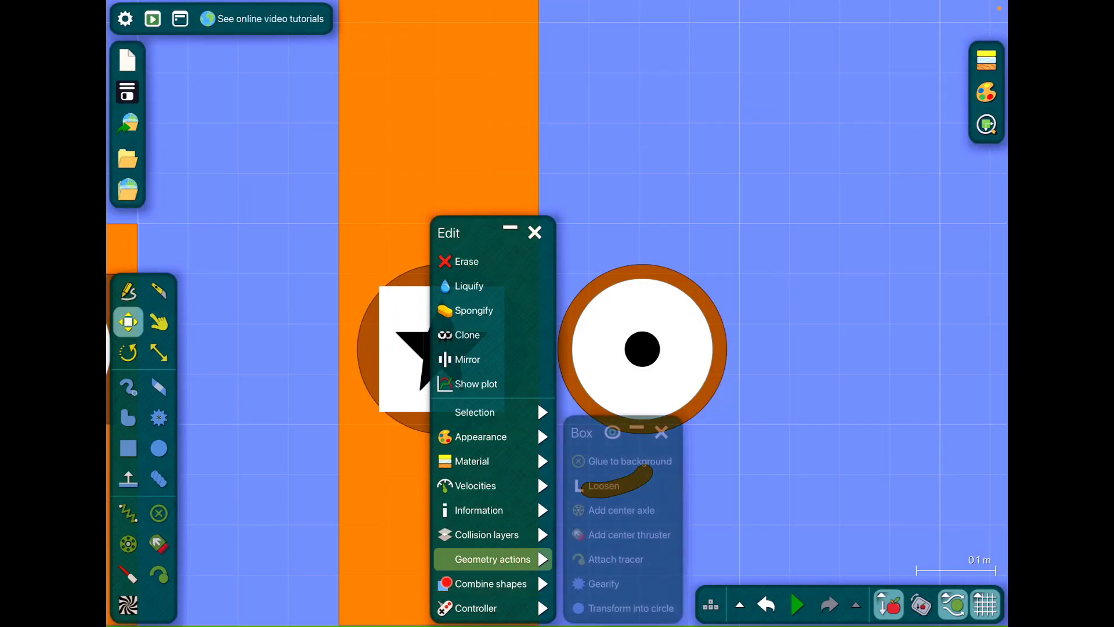
left_click(827, 261)
right_click(488, 348)
left_click(589, 436)
left_click(827, 348)
scroll(610, 348, "down", 5)
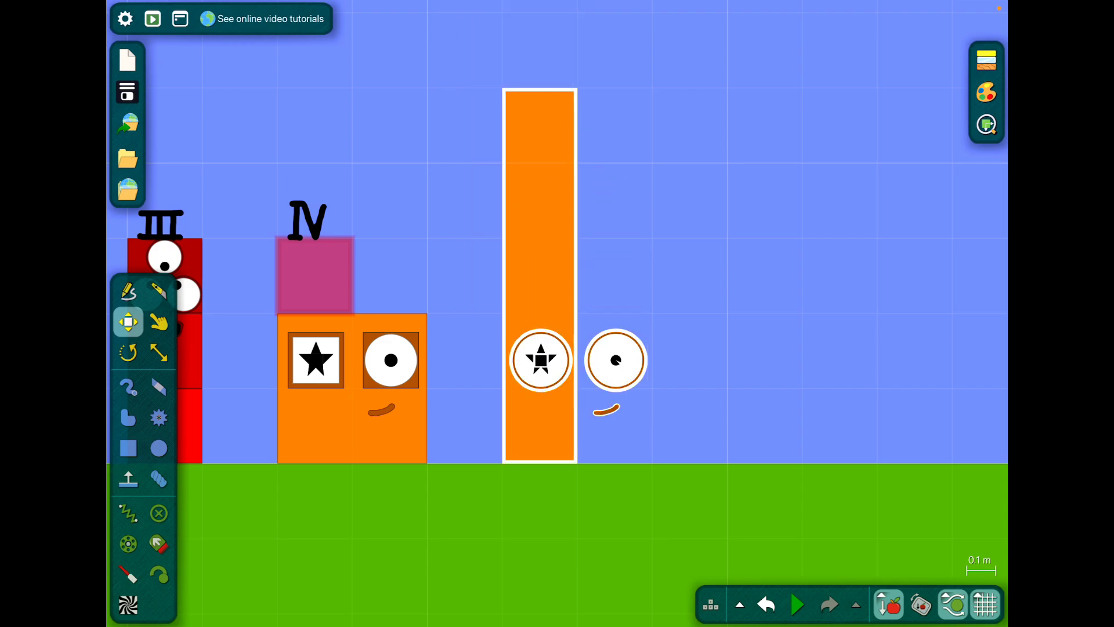
scroll(557, 348, "up", 5)
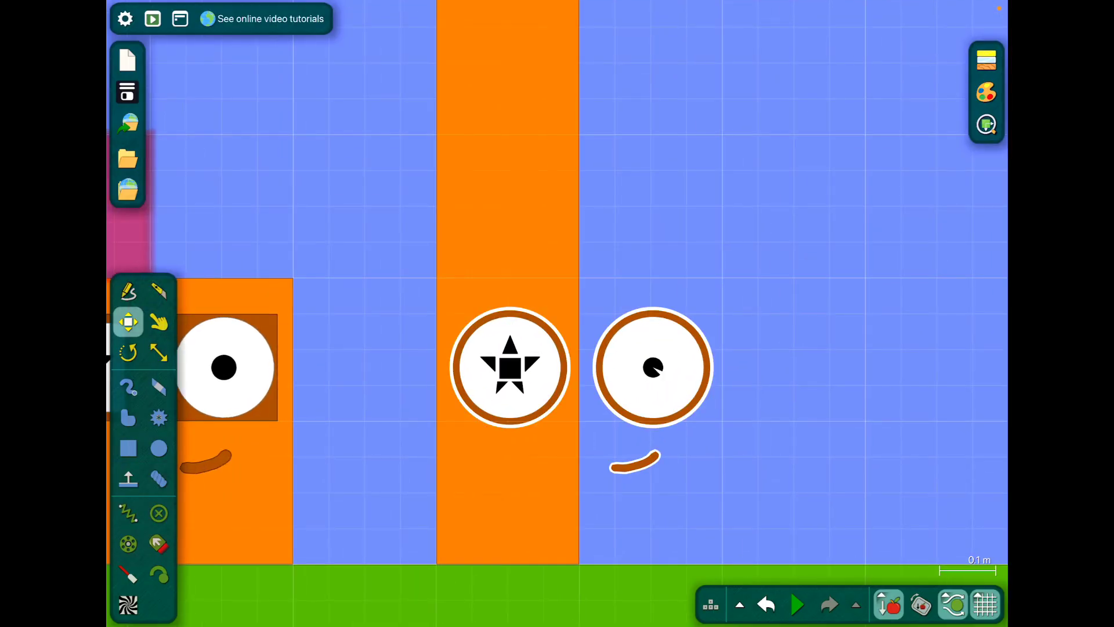
scroll(557, 348, "down", 5)
Step: Shrink the eyes and smile onto the column's top and brush a V above it
left_click_drag(697, 402, 697, 100)
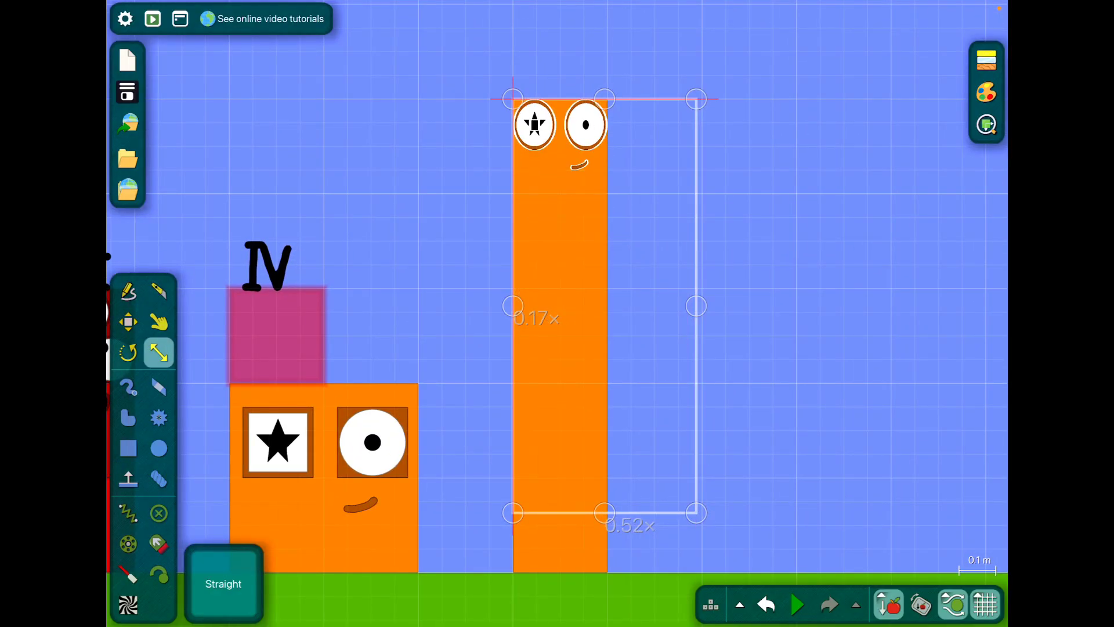
scroll(558, 175, "up", 5)
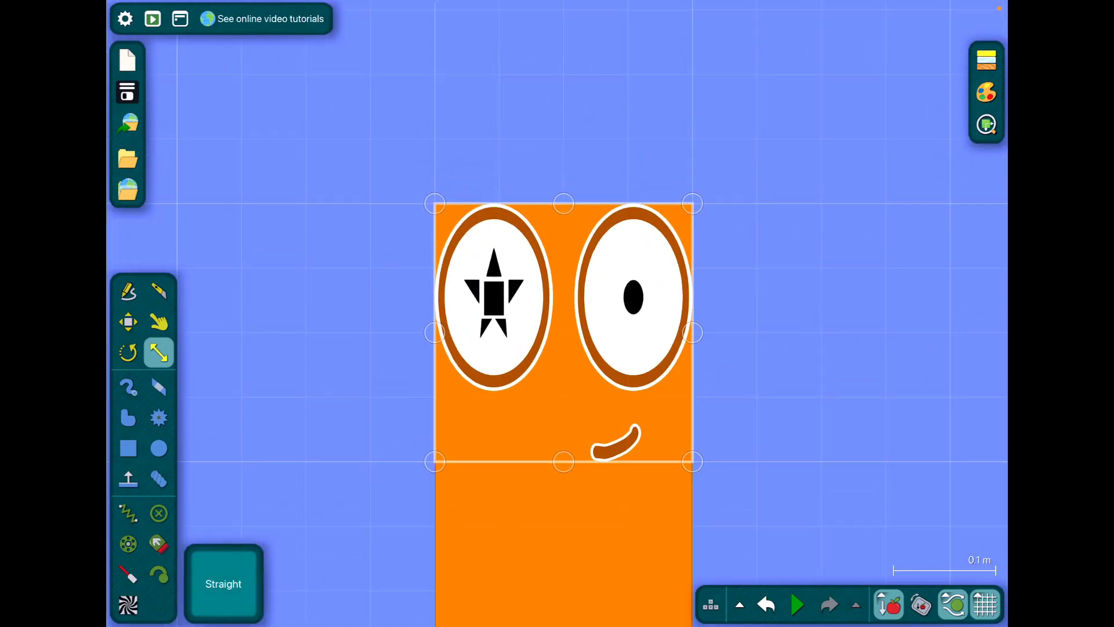
scroll(557, 348, "up", 5)
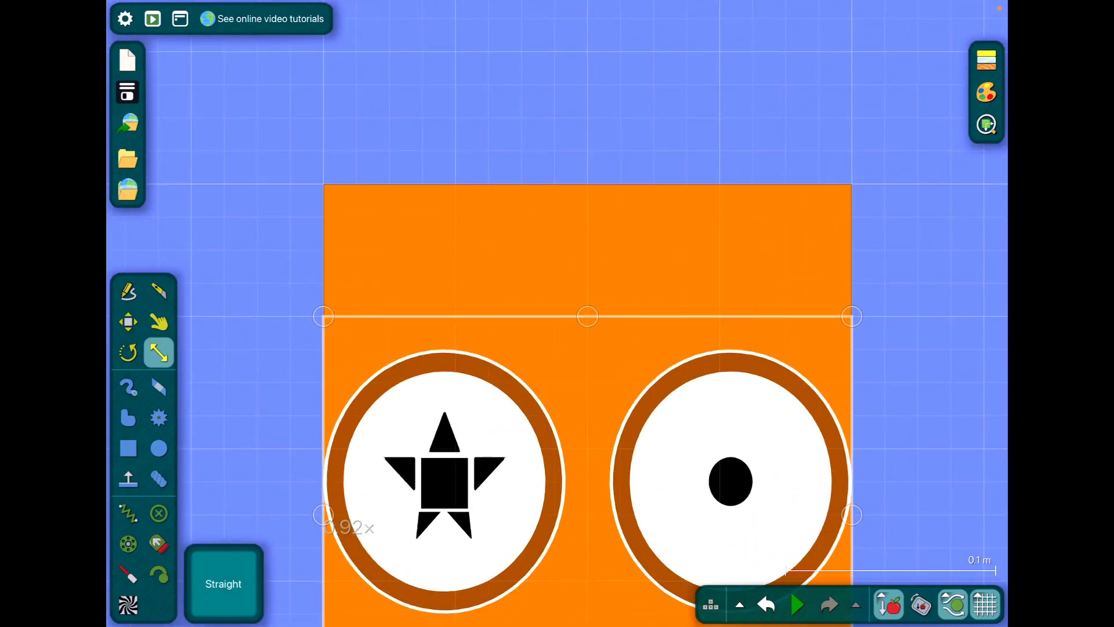
scroll(557, 348, "down", 8)
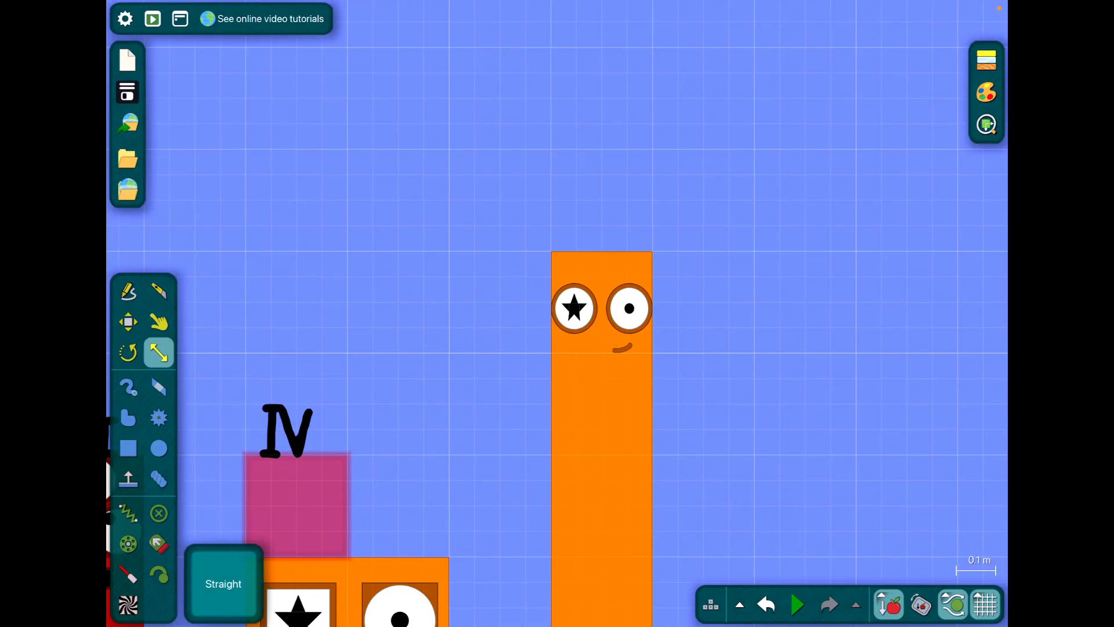
scroll(600, 313, "up", 8)
left_click(449, 362)
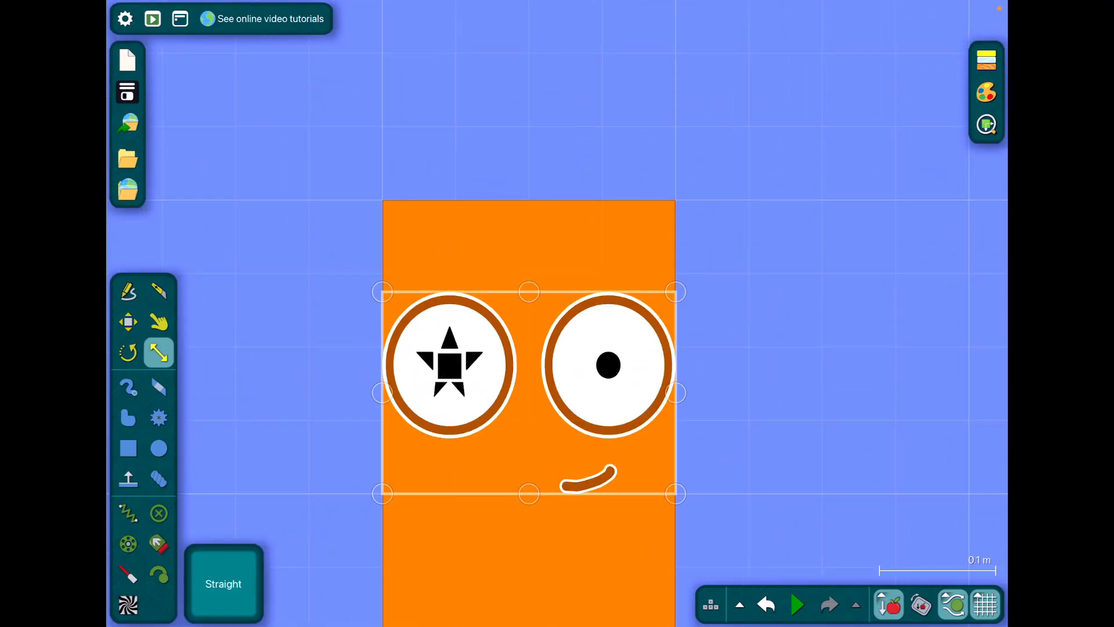
scroll(557, 348, "up", 5)
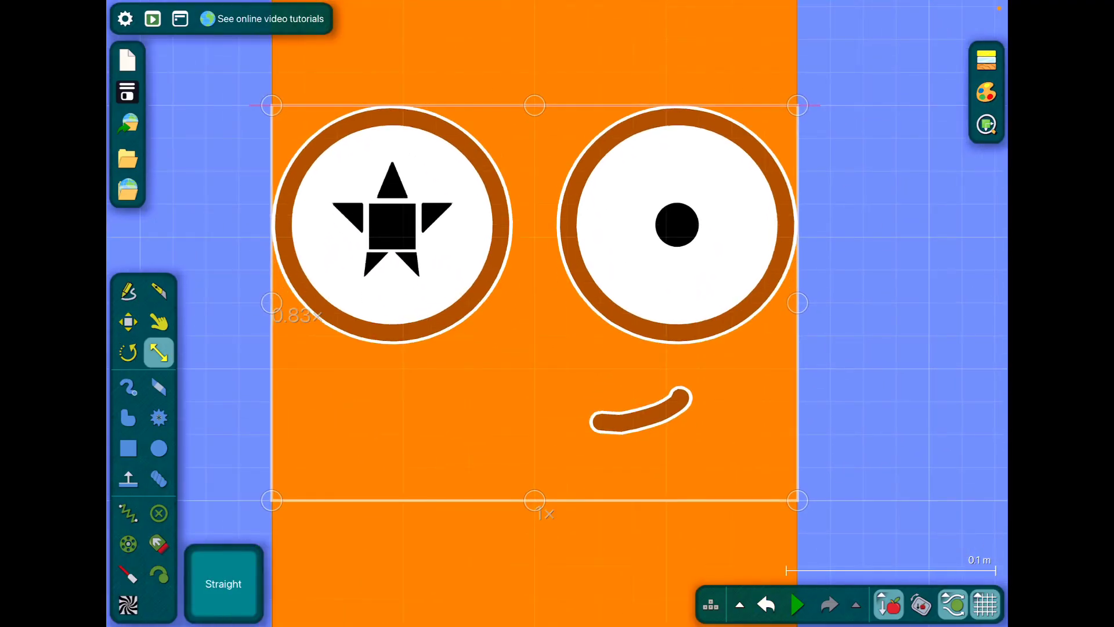
scroll(557, 349, "down", 10)
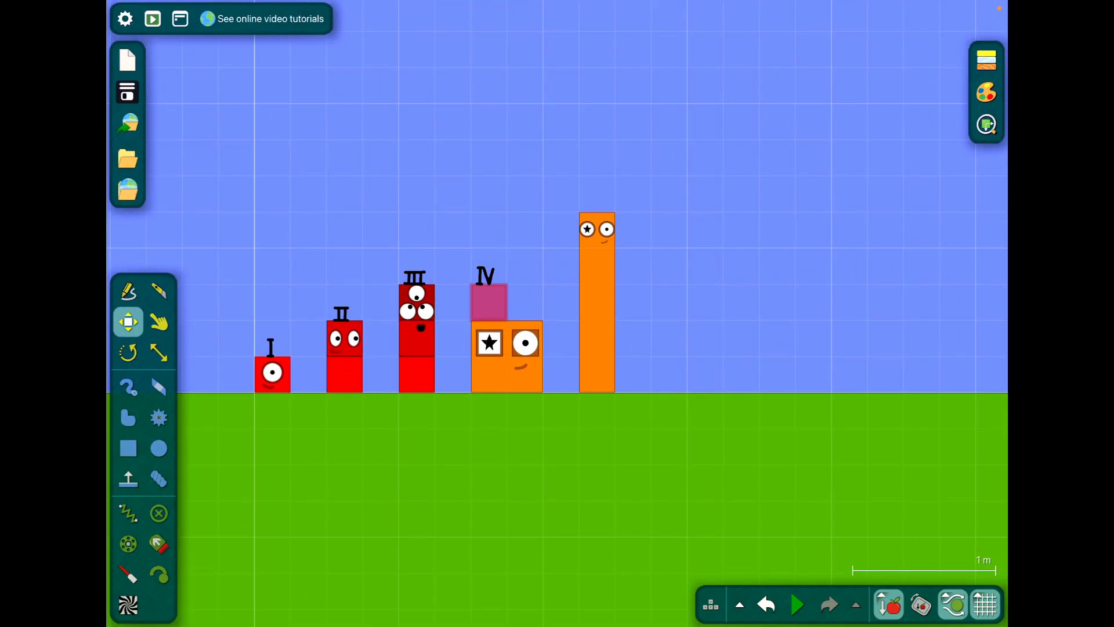
key("Escape")
scroll(597, 261, "up", 10)
key("b")
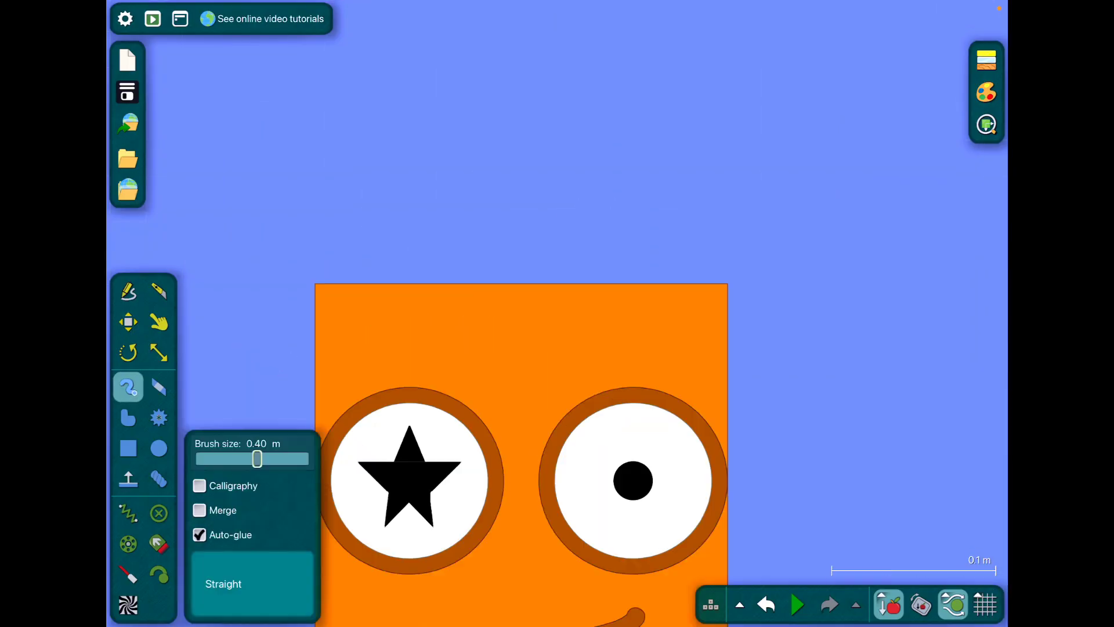
scroll(597, 349, "up", 5)
mouse_move(626, 148)
left_mouse_down()
mouse_move(670, 267)
mouse_move(766, 139)
left_mouse_up()
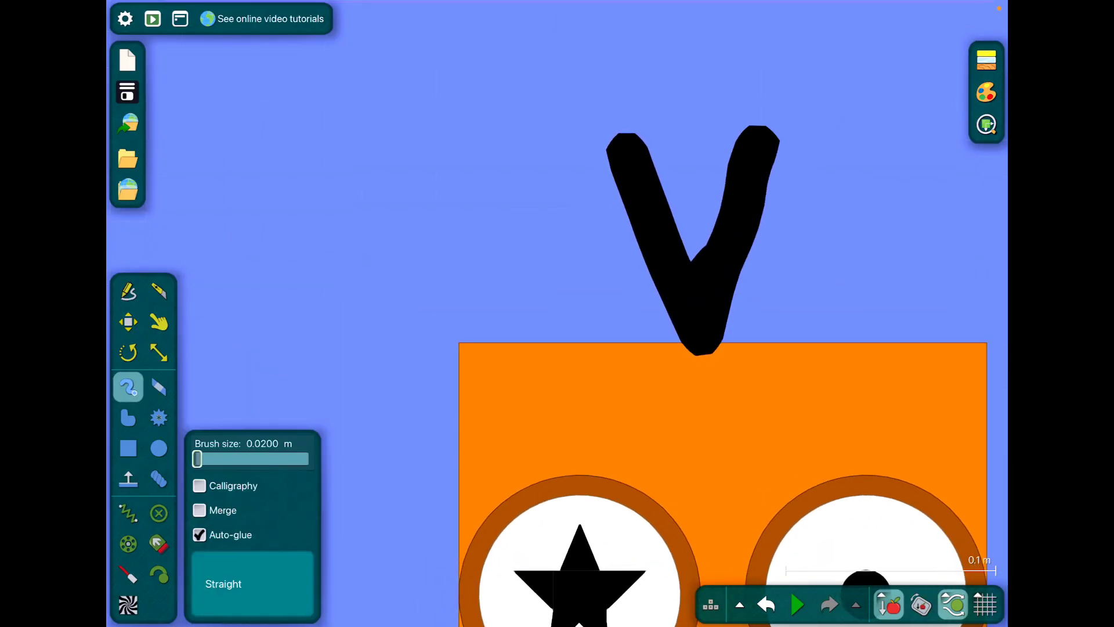
scroll(609, 348, "down", 10)
key("m")
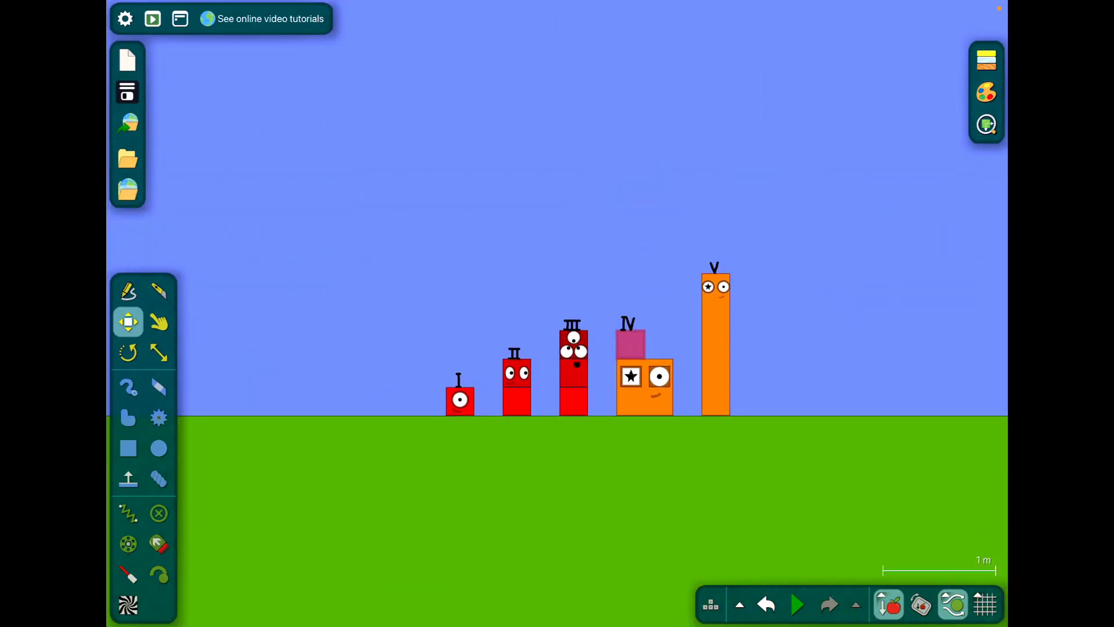
Step: Save the Numberblocks I–V scene with Ctrl+S
key("ctrl+s")
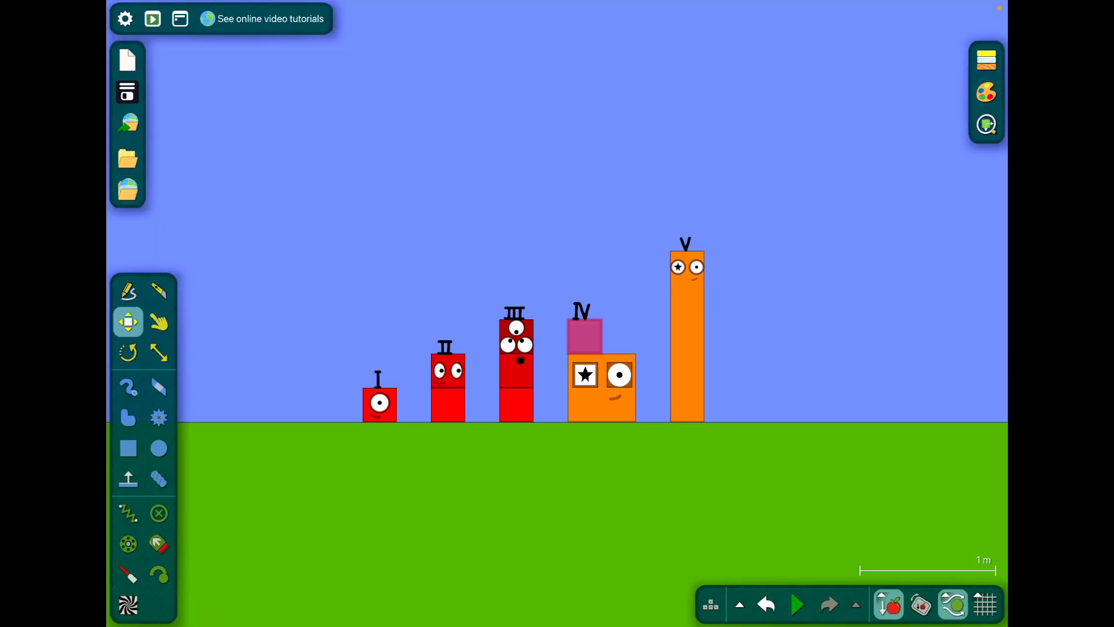
Step: Search Algobox for 'Numberblocks' and load the Numberblocks 1-10! scene
left_click(128, 190)
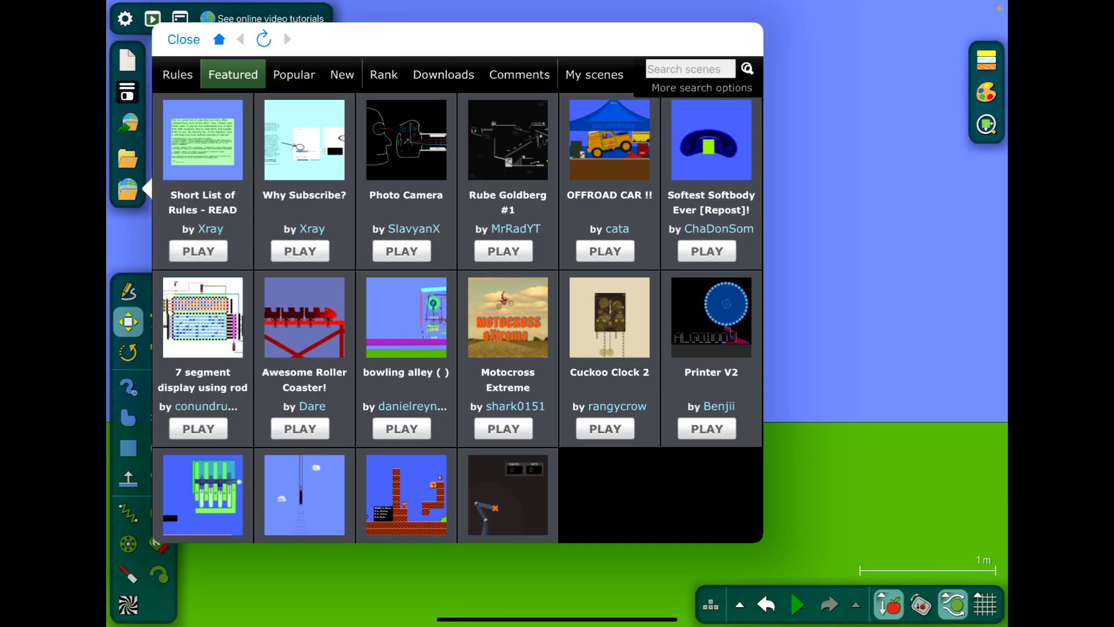
left_click(690, 69)
type("Numbe")
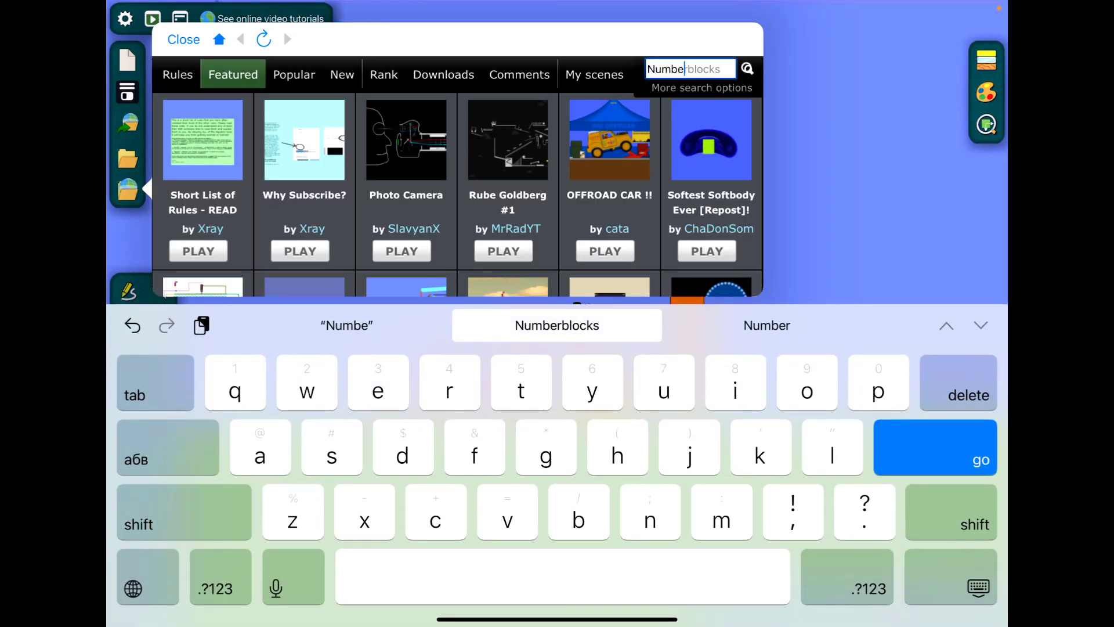
left_click(558, 325)
left_click(935, 447)
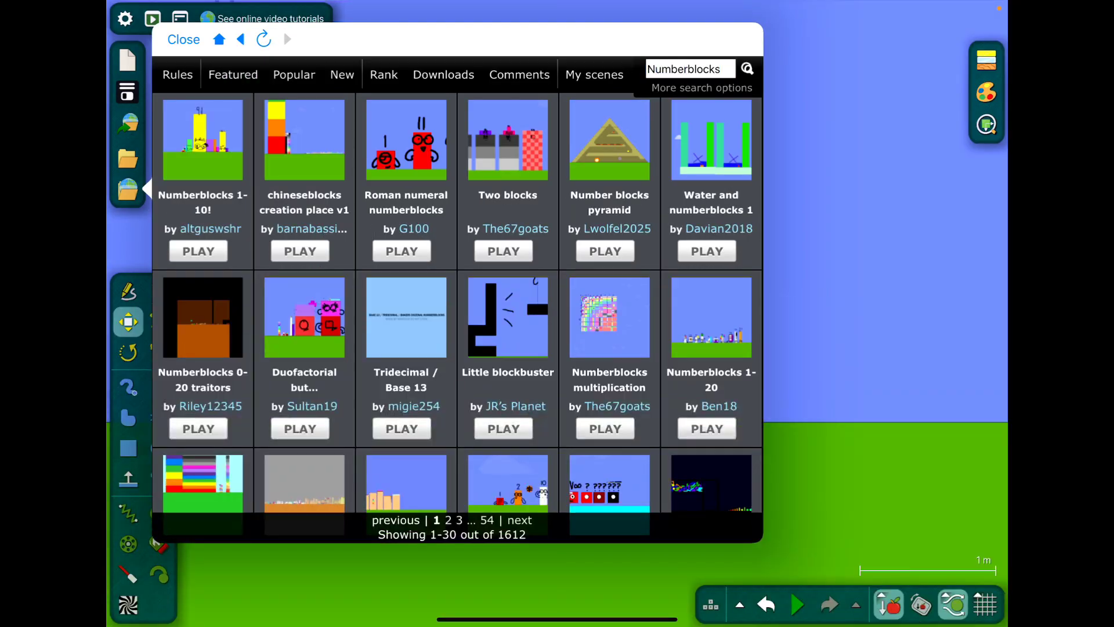
left_click(199, 250)
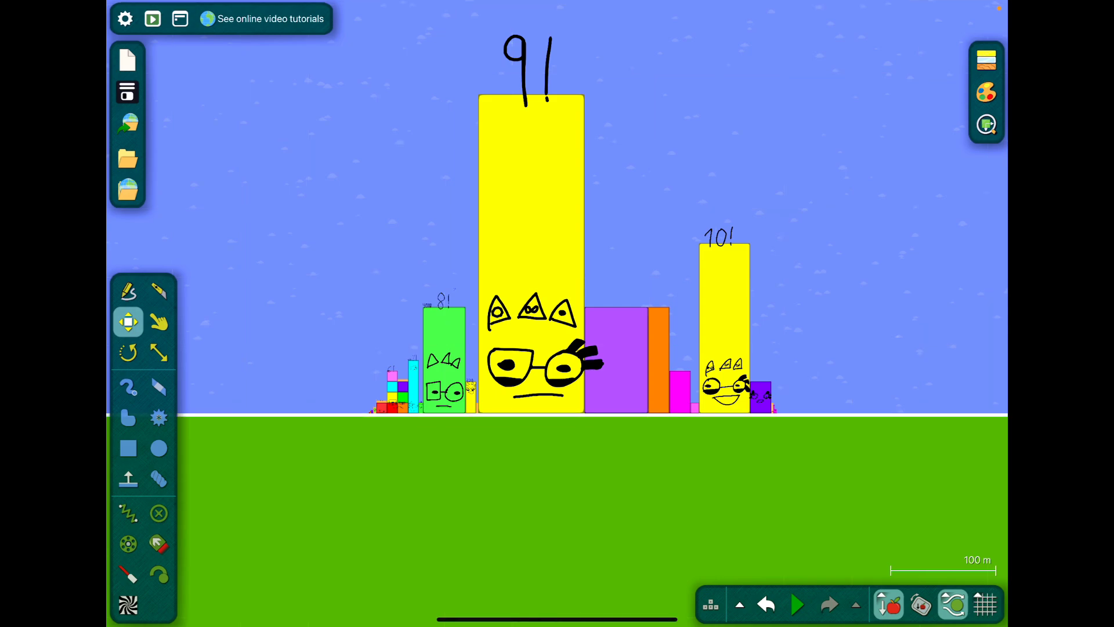
left_click(985, 604)
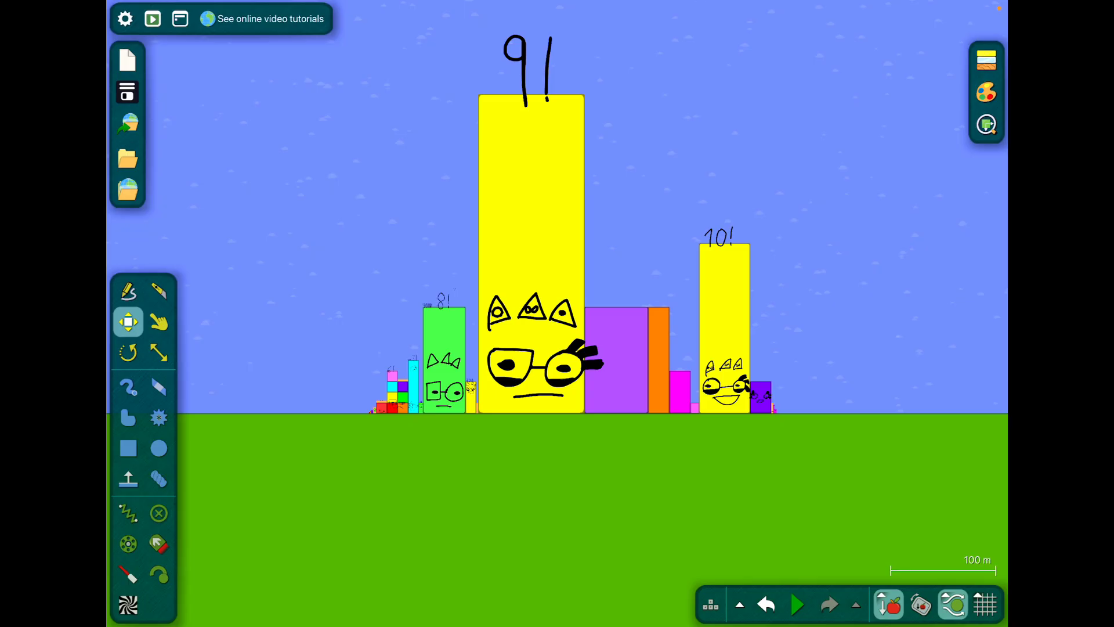
scroll(435, 392, "up", 5)
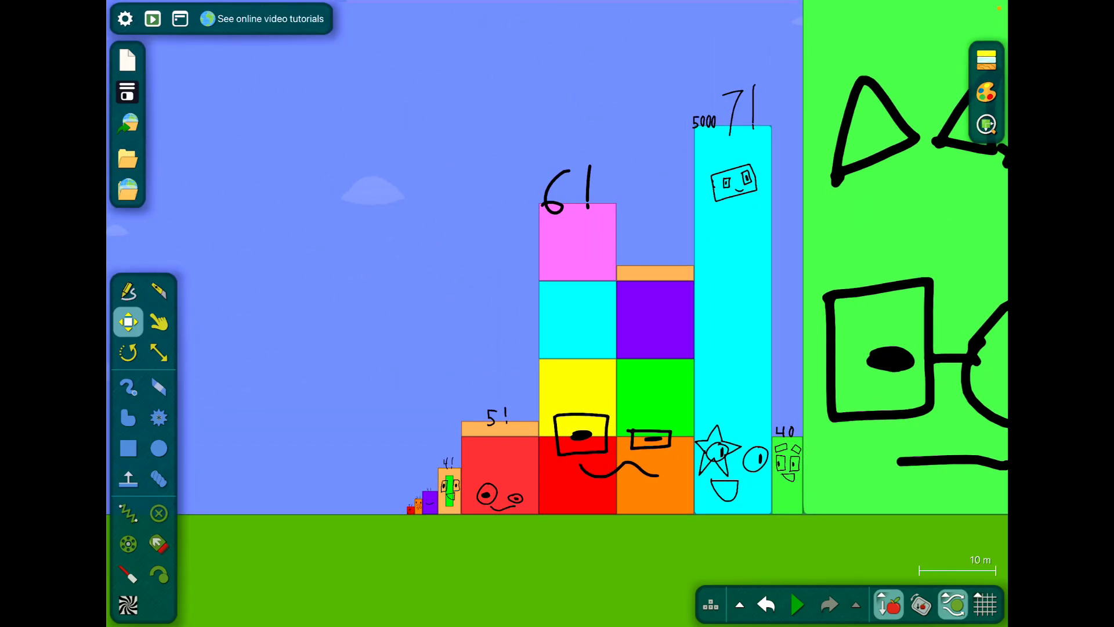
scroll(558, 313, "down", 3)
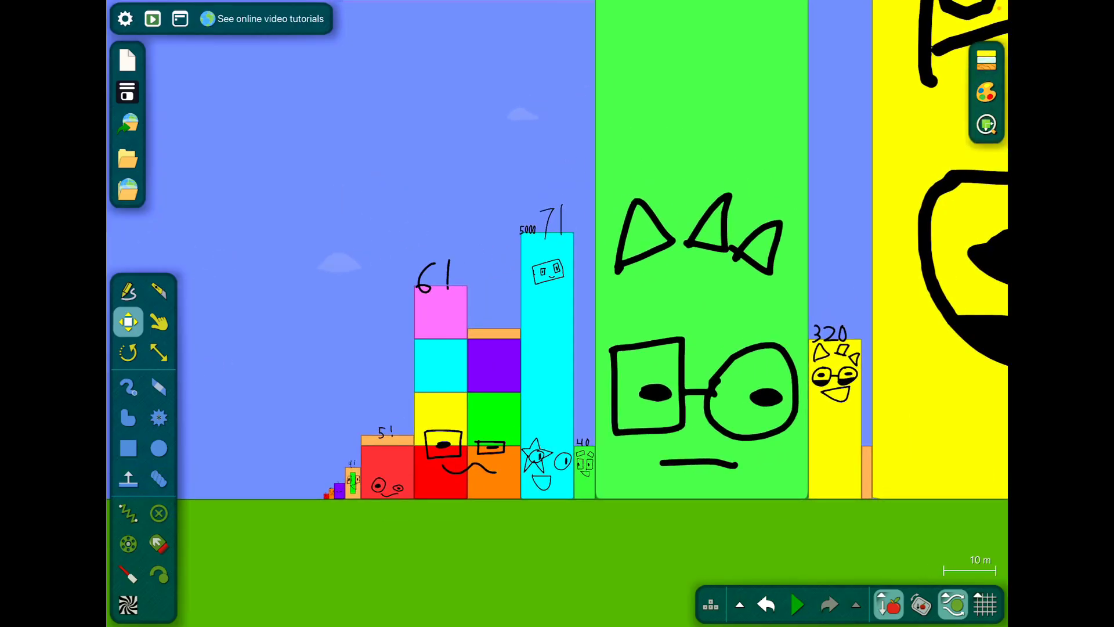
scroll(557, 313, "down", 3)
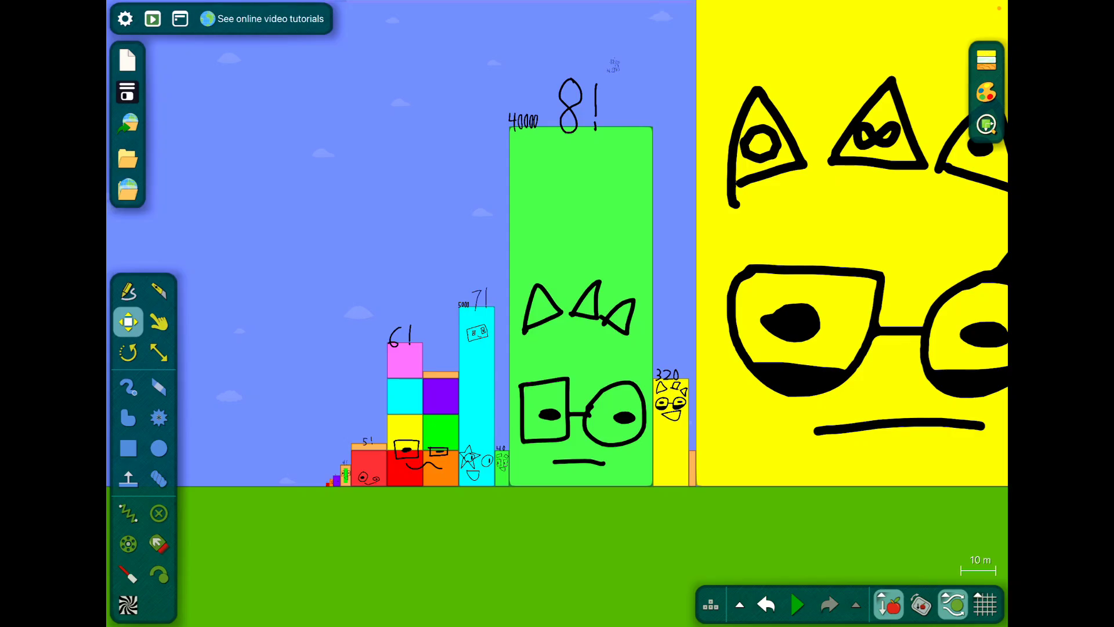
scroll(592, 314, "down", 3)
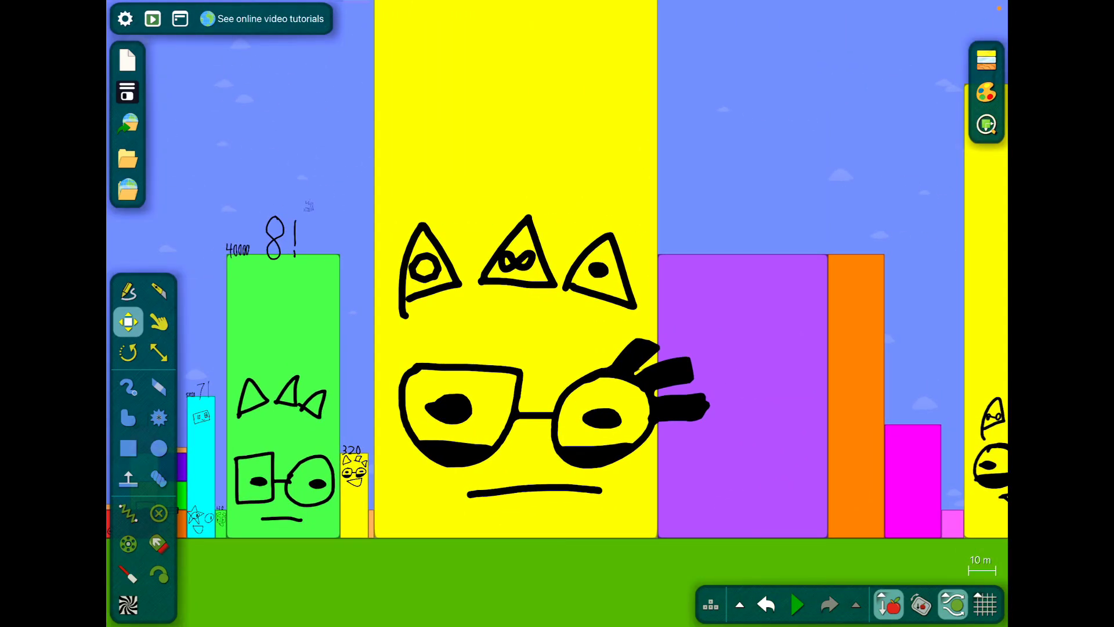
left_click_drag(435, 349, 557, 296)
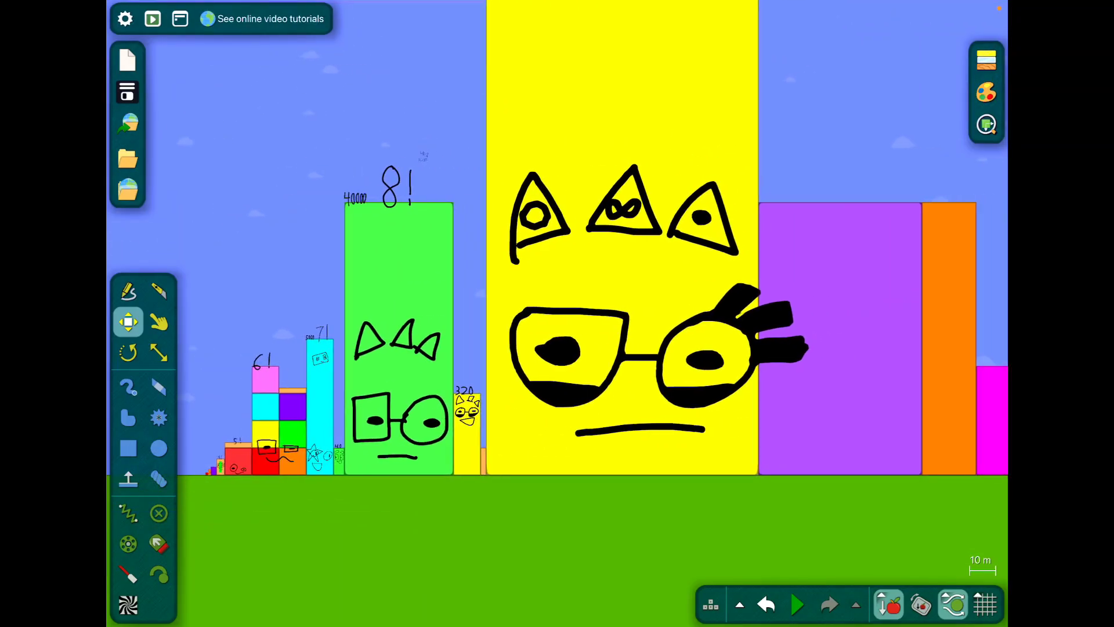
scroll(593, 313, "down", 3)
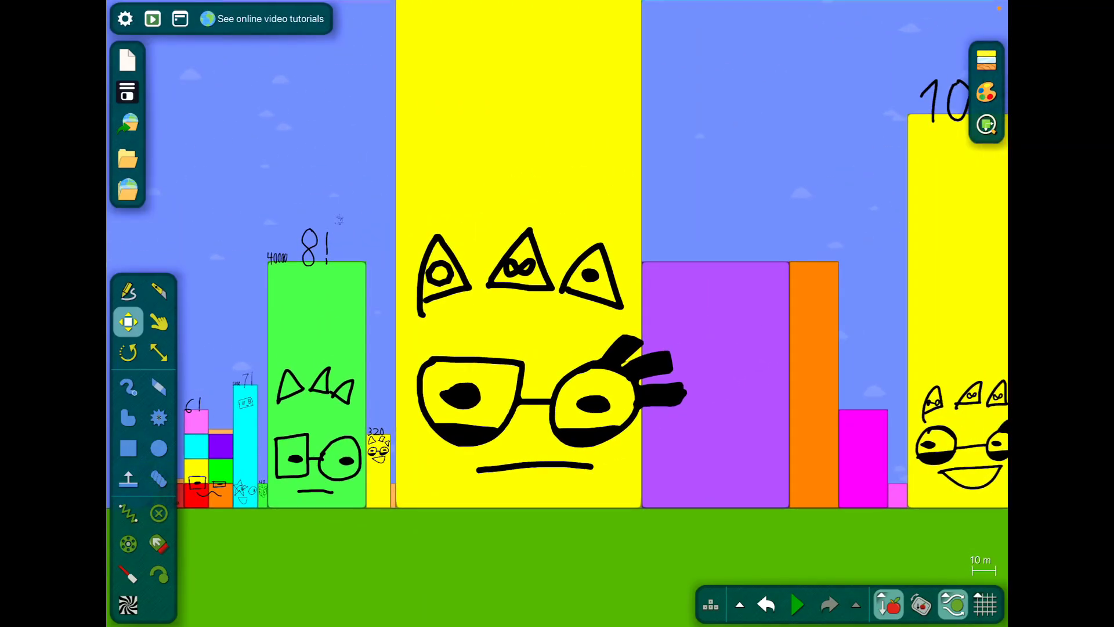
scroll(592, 314, "down", 1)
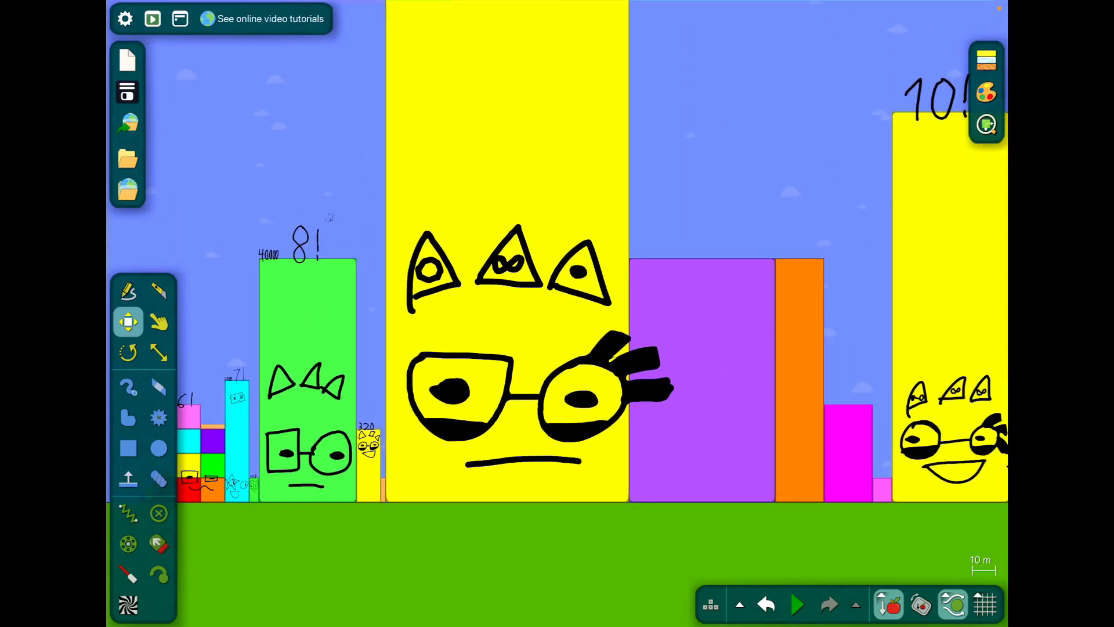
left_click_drag(783, 349, 348, 366)
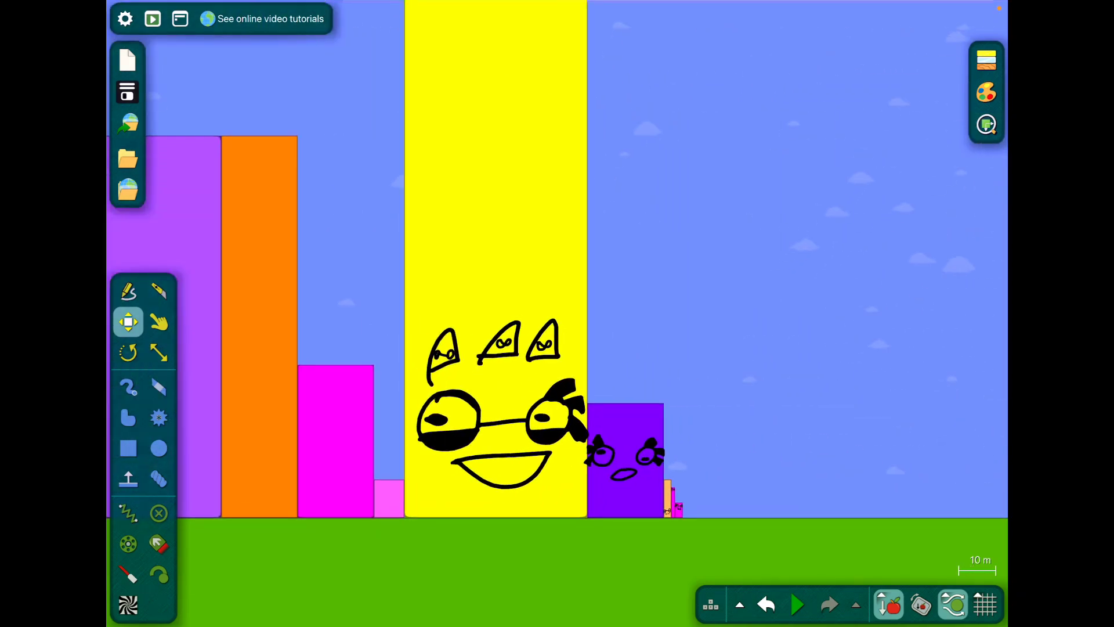
scroll(592, 313, "down", 5)
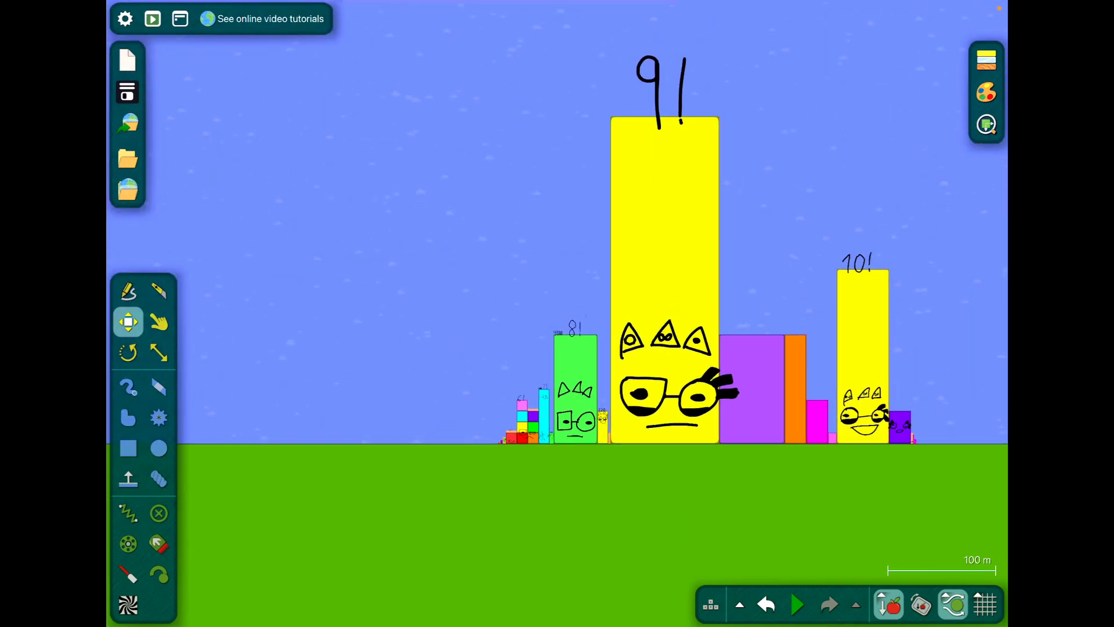
scroll(593, 313, "up", 3)
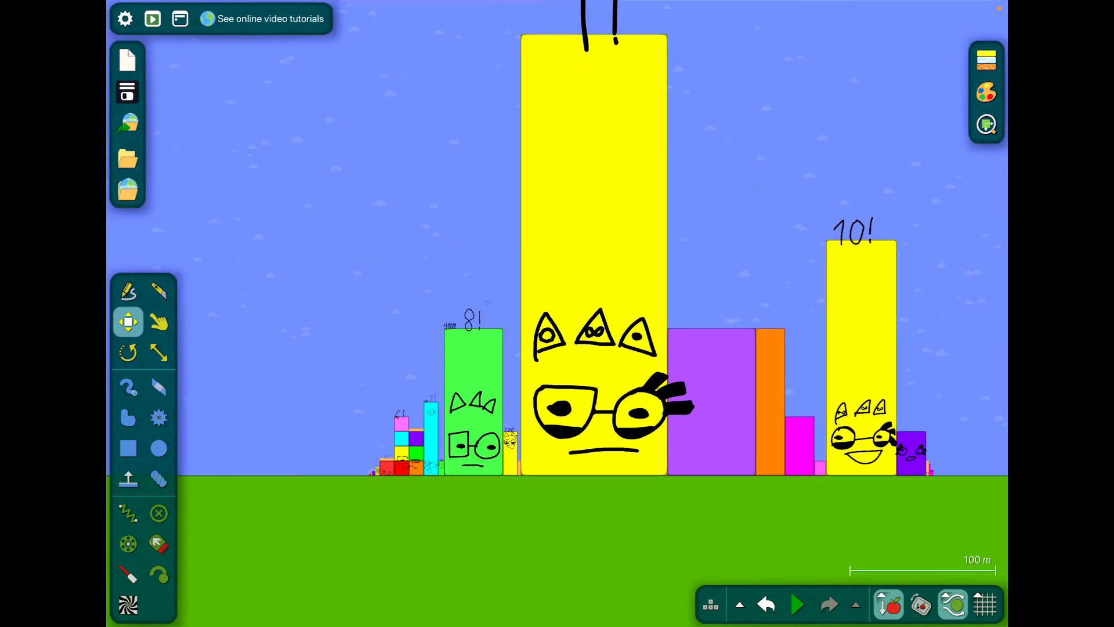
scroll(592, 314, "up", 2)
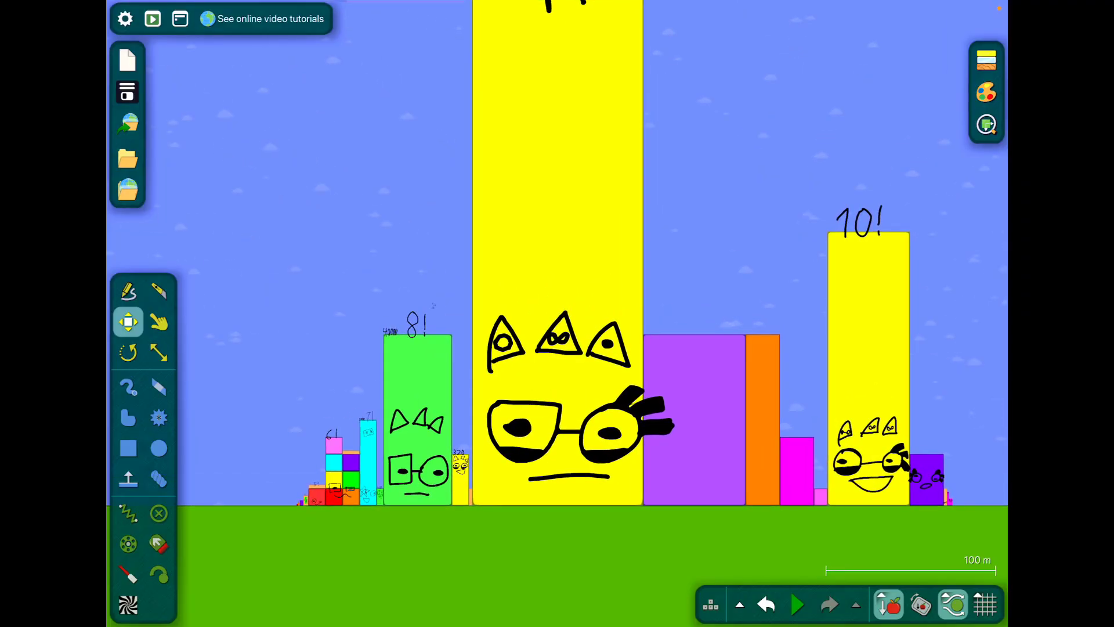
scroll(592, 313, "up", 3)
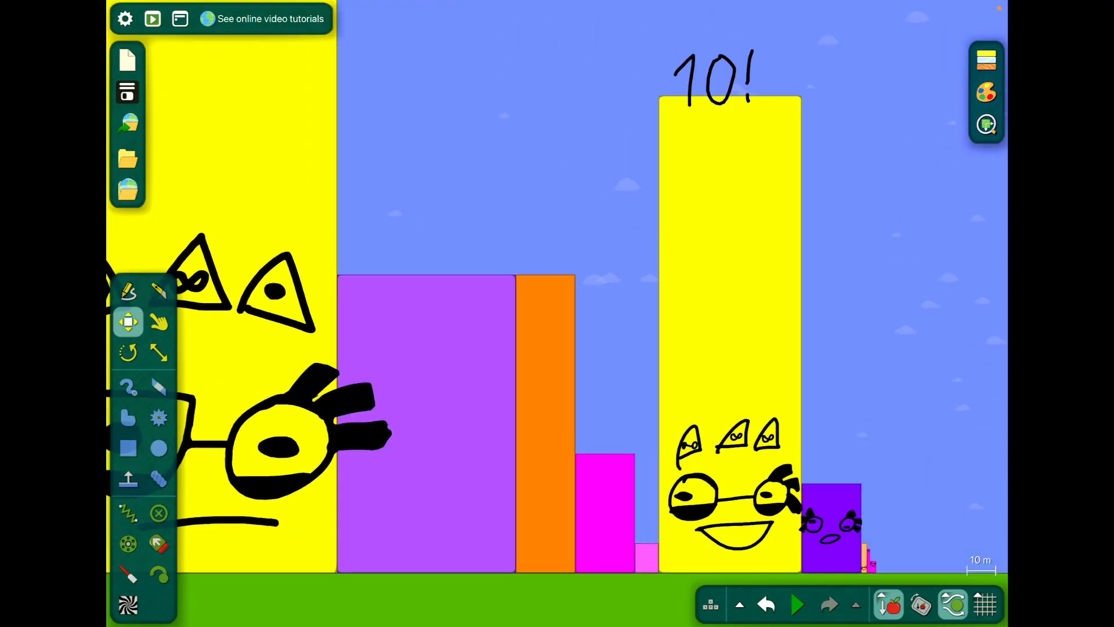
scroll(592, 313, "down", 4)
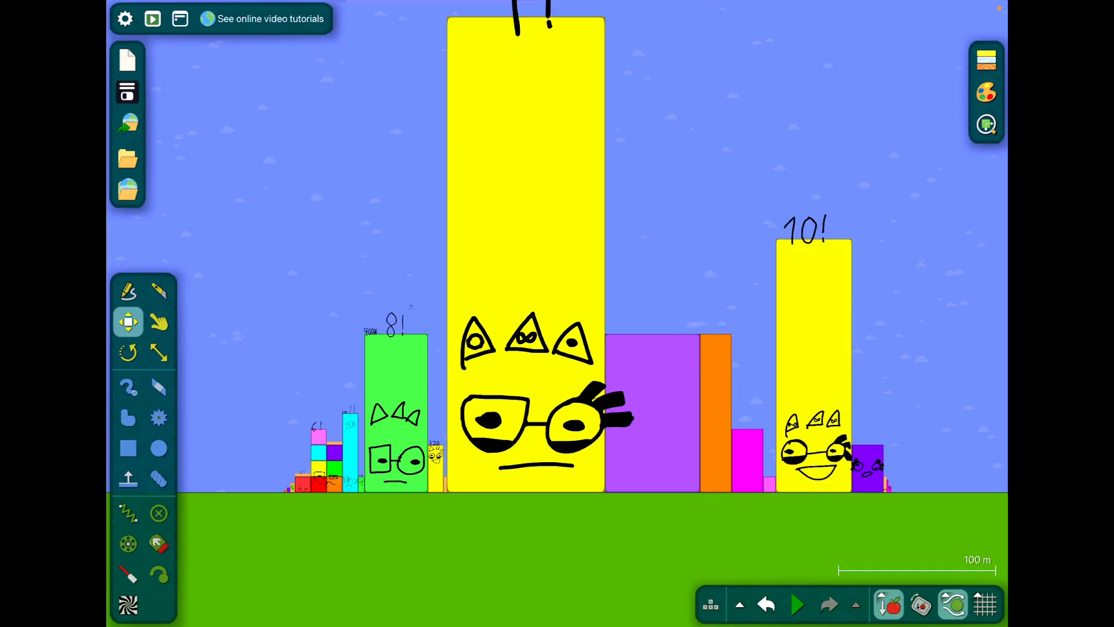
scroll(810, 392, "up", 5)
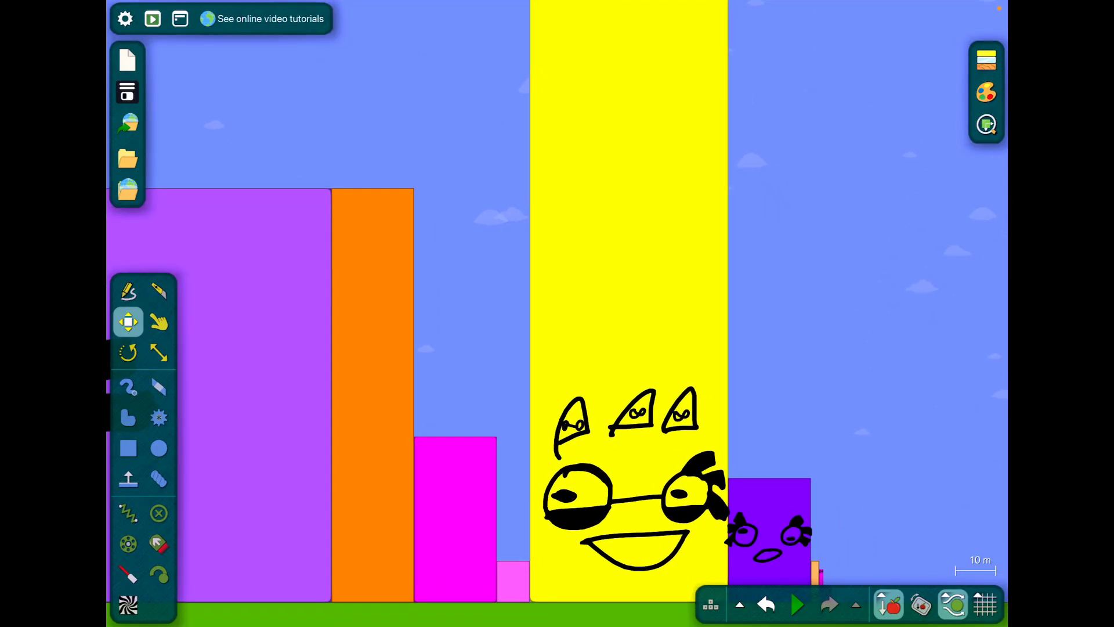
scroll(609, 349, "down", 5)
scroll(696, 304, "up", 3)
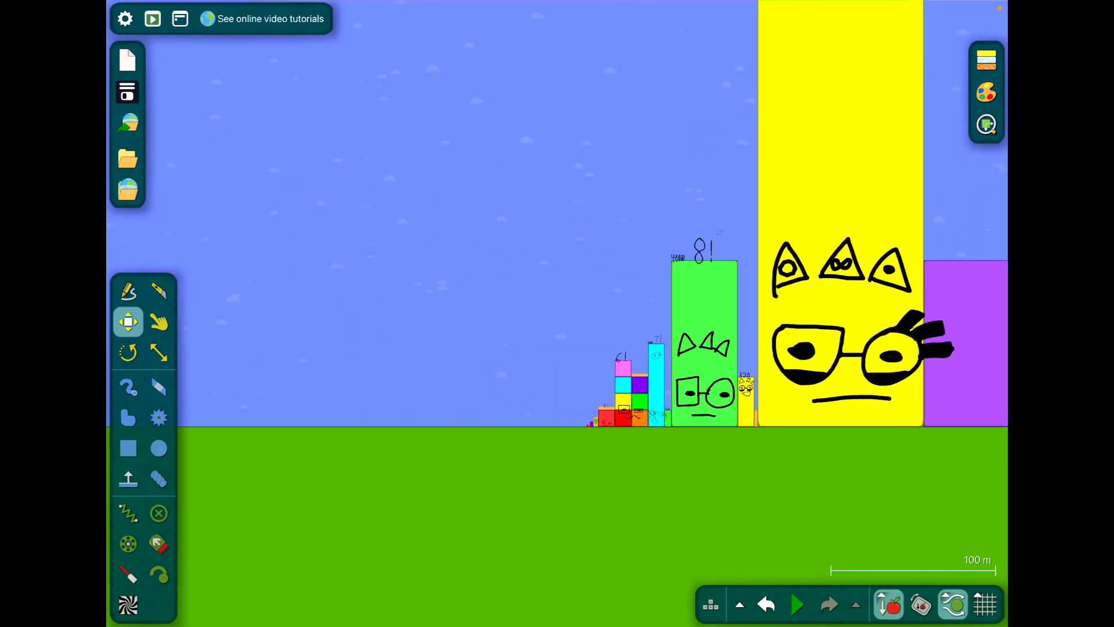
scroll(749, 166, "up", 4)
scroll(697, 174, "up", 4)
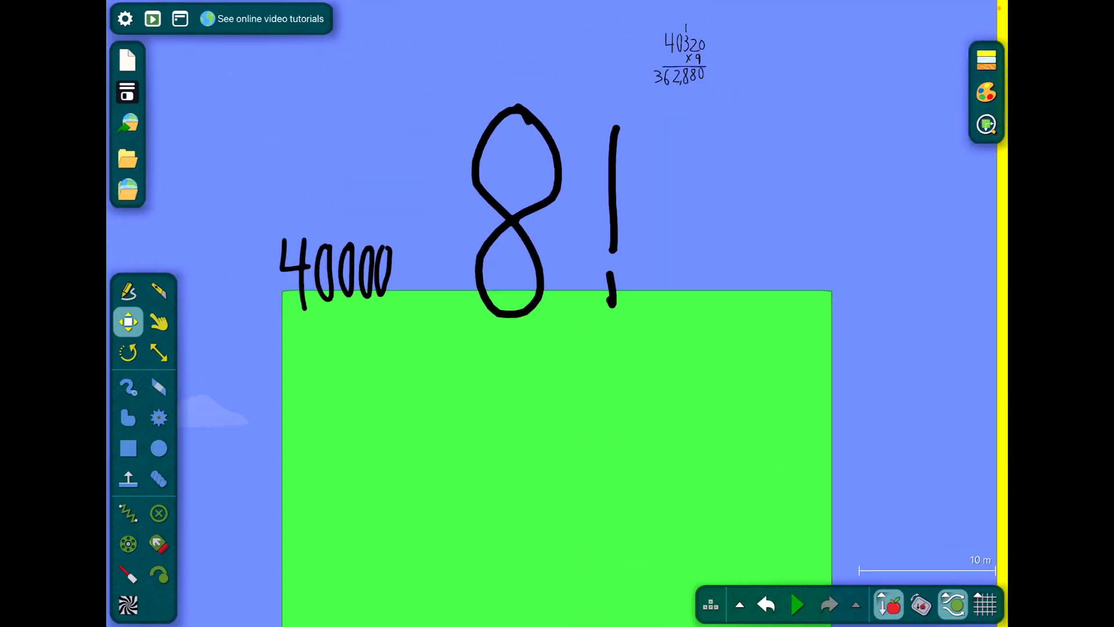
scroll(653, 175, "up", 3)
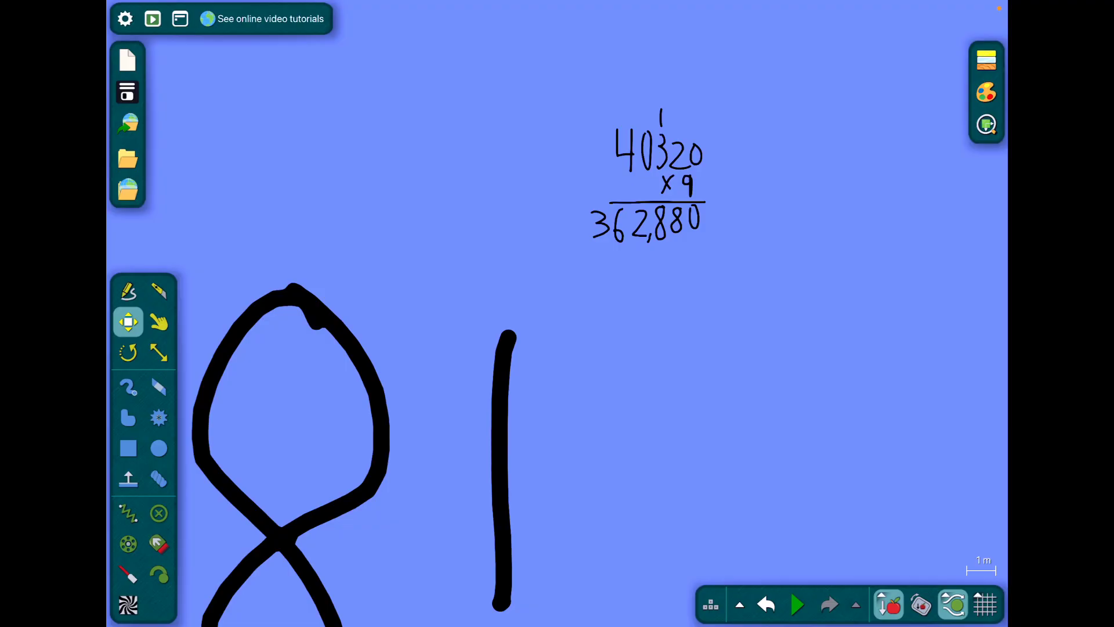
scroll(610, 349, "down", 5)
scroll(610, 348, "down", 3)
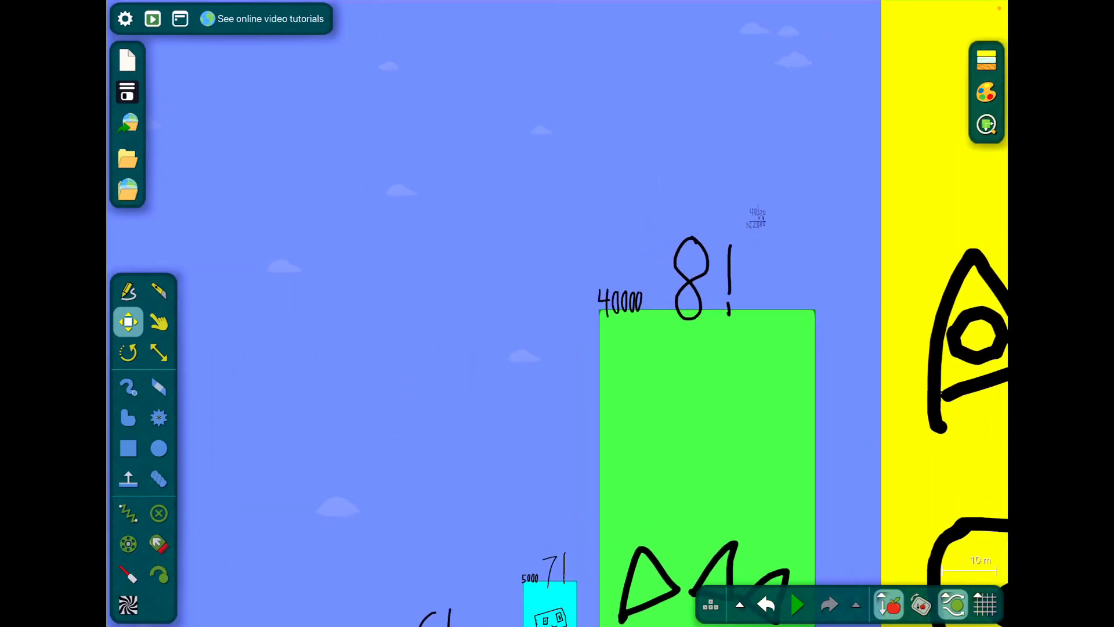
scroll(697, 348, "up", 3)
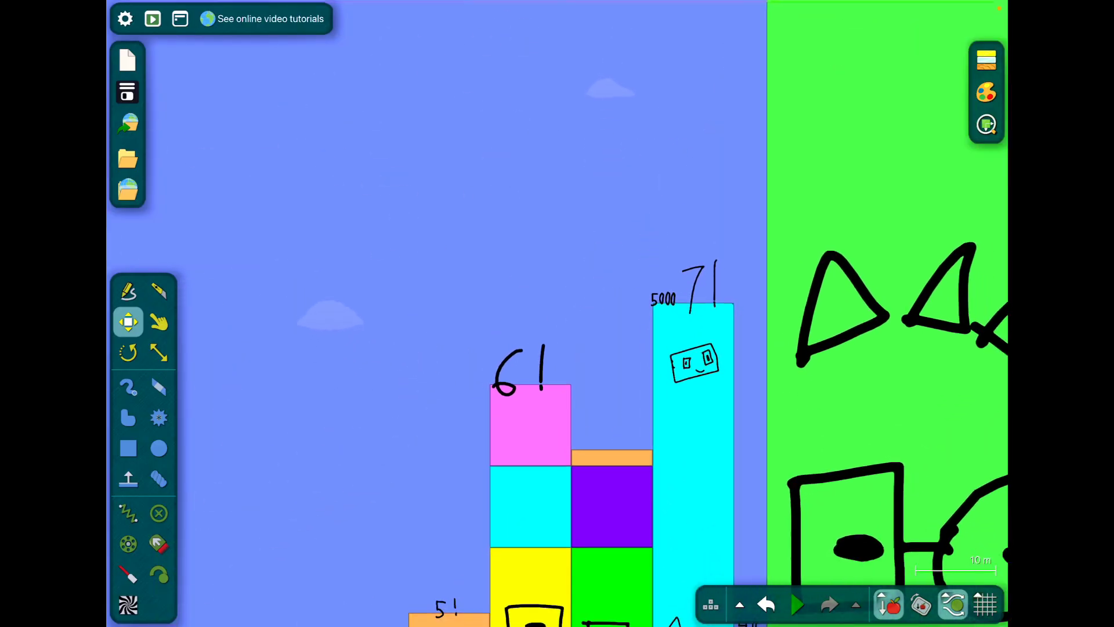
left_click_drag(557, 435, 522, 279)
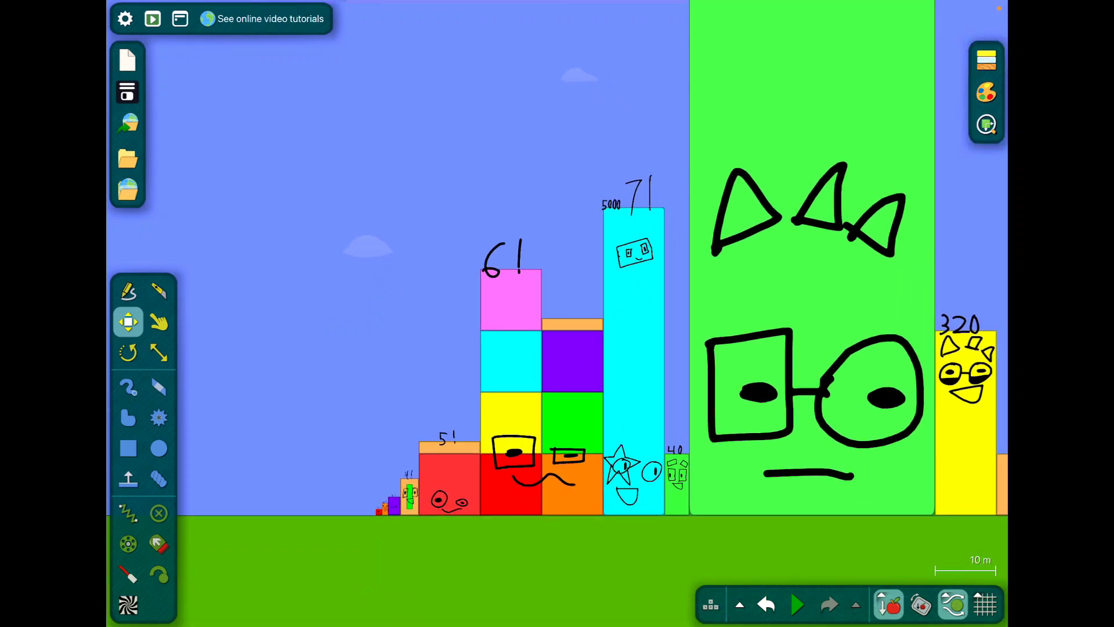
scroll(610, 349, "down", 1)
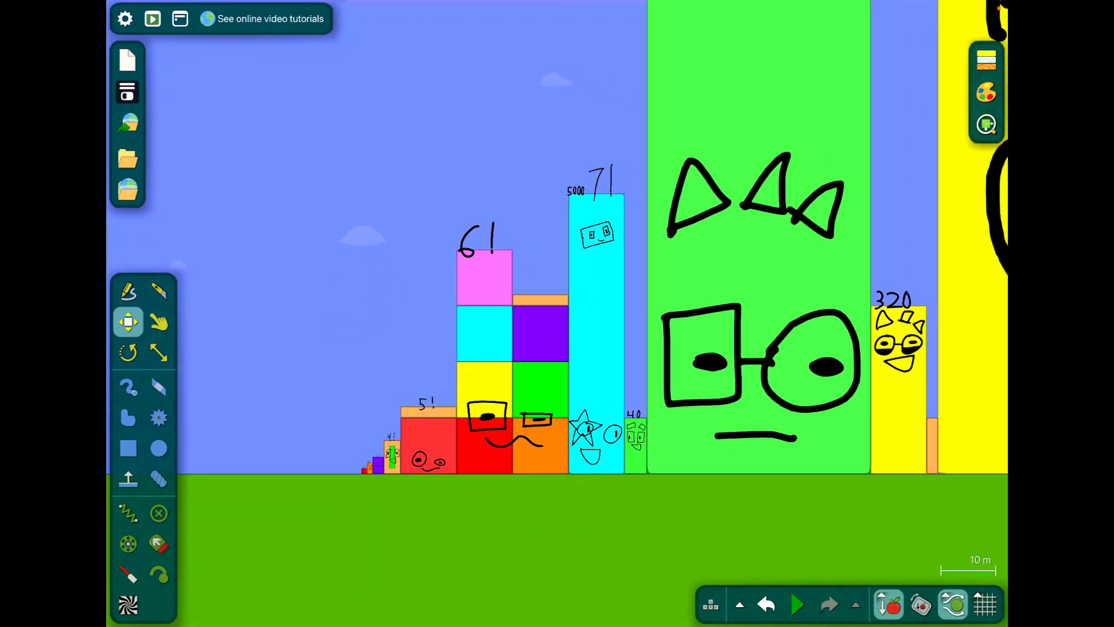
scroll(540, 392, "up", 5)
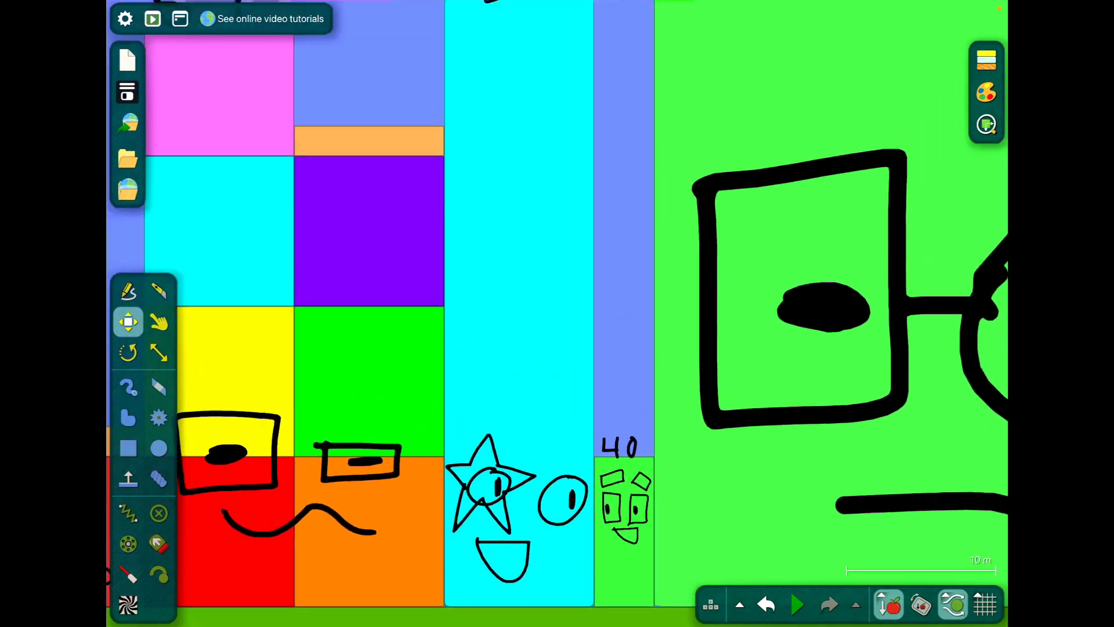
left_click_drag(522, 218, 522, 393)
scroll(557, 349, "down", 4)
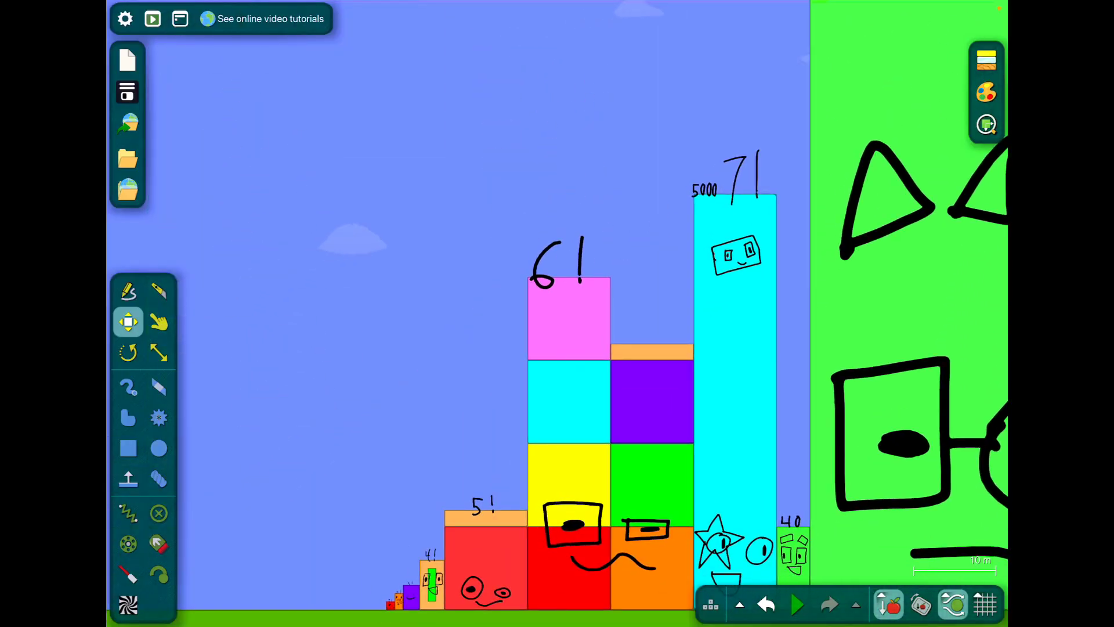
scroll(557, 349, "up", 4)
left_click_drag(522, 262, 610, 348)
scroll(557, 348, "down", 3)
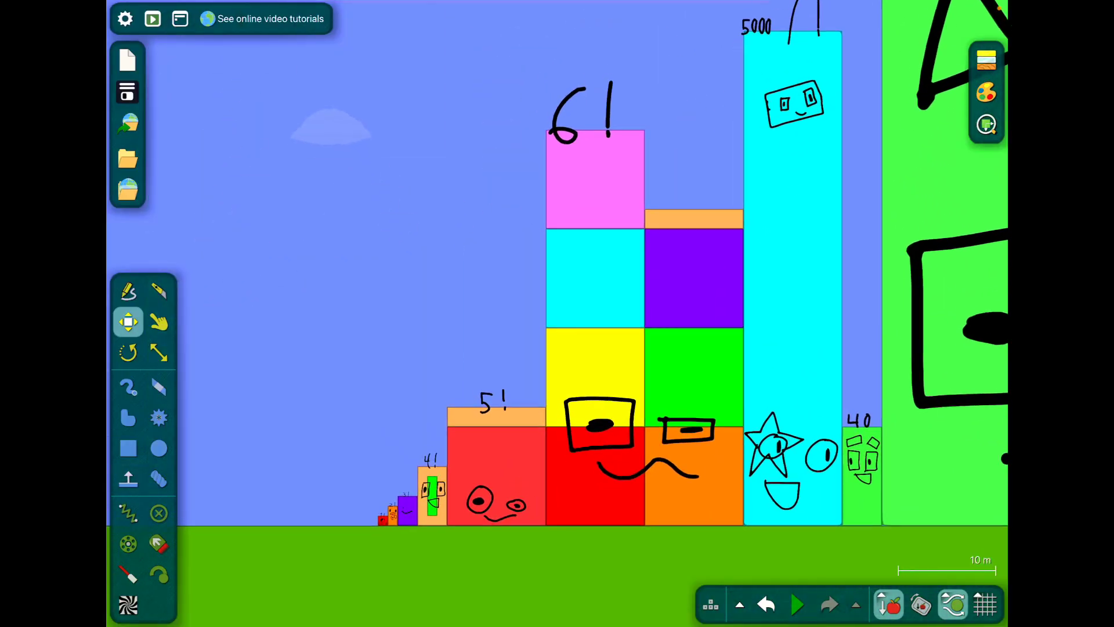
scroll(557, 261, "up", 3)
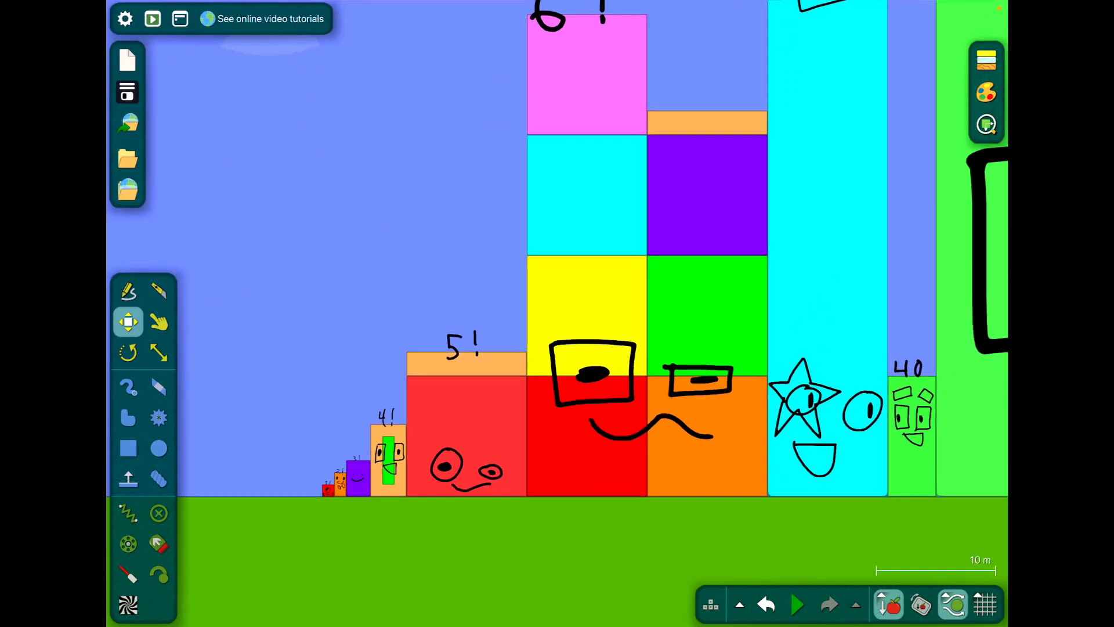
scroll(436, 436, "up", 6)
scroll(557, 349, "up", 2)
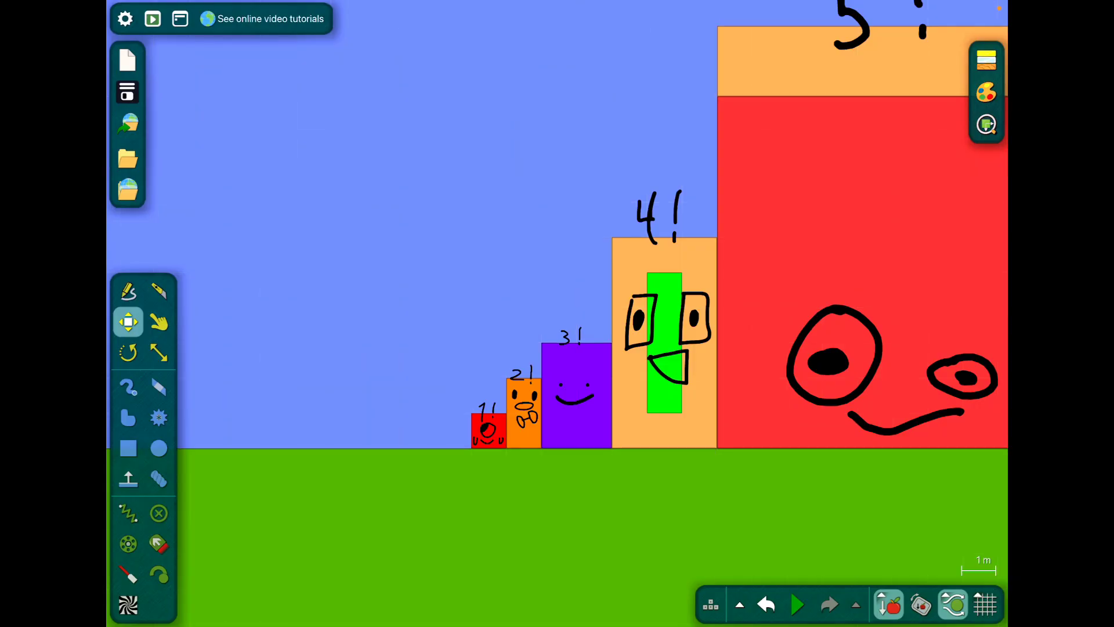
scroll(557, 314, "down", 3)
scroll(557, 314, "down", 2)
scroll(558, 313, "down", 2)
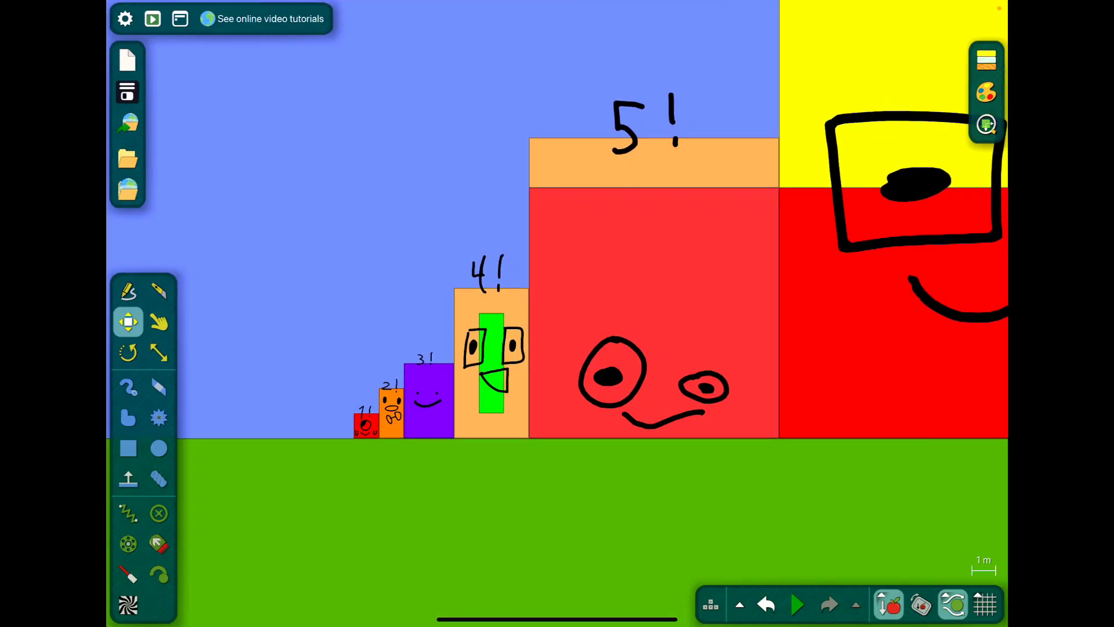
Step: Load the Happy new year 2026 (late) scene from the Algobox browser
left_click(127, 158)
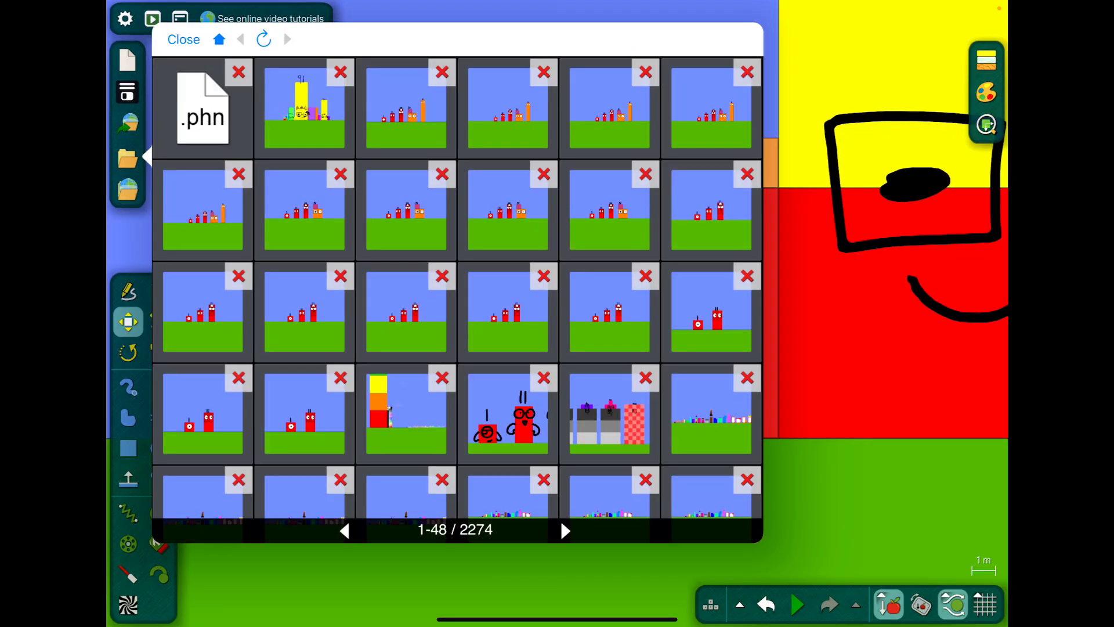
left_click(167, 33)
left_click(128, 159)
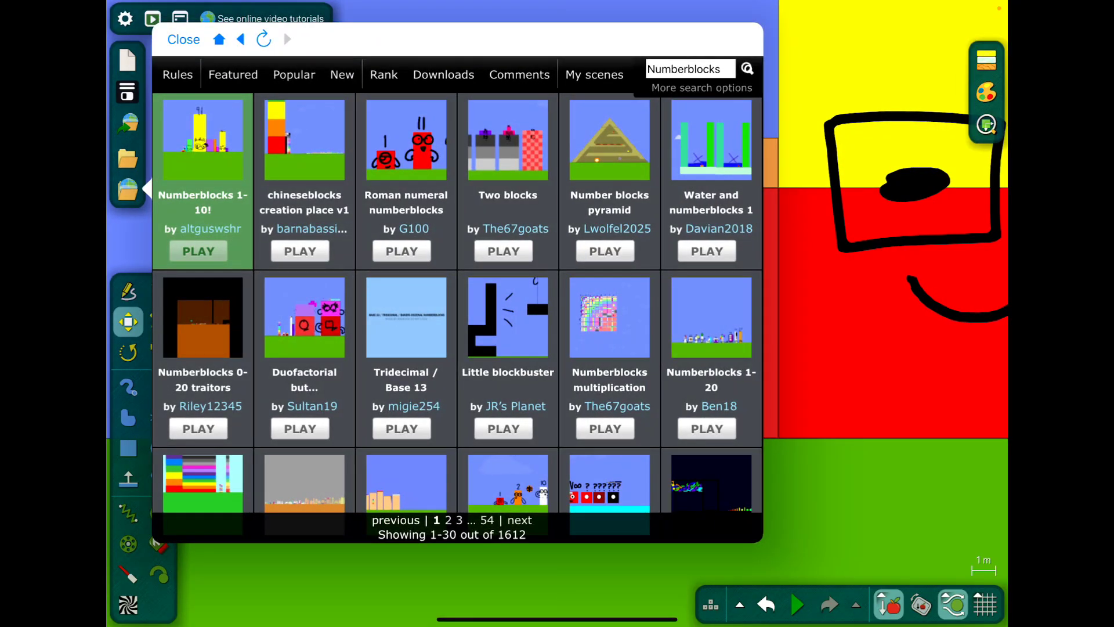
scroll(457, 314, "down", 5)
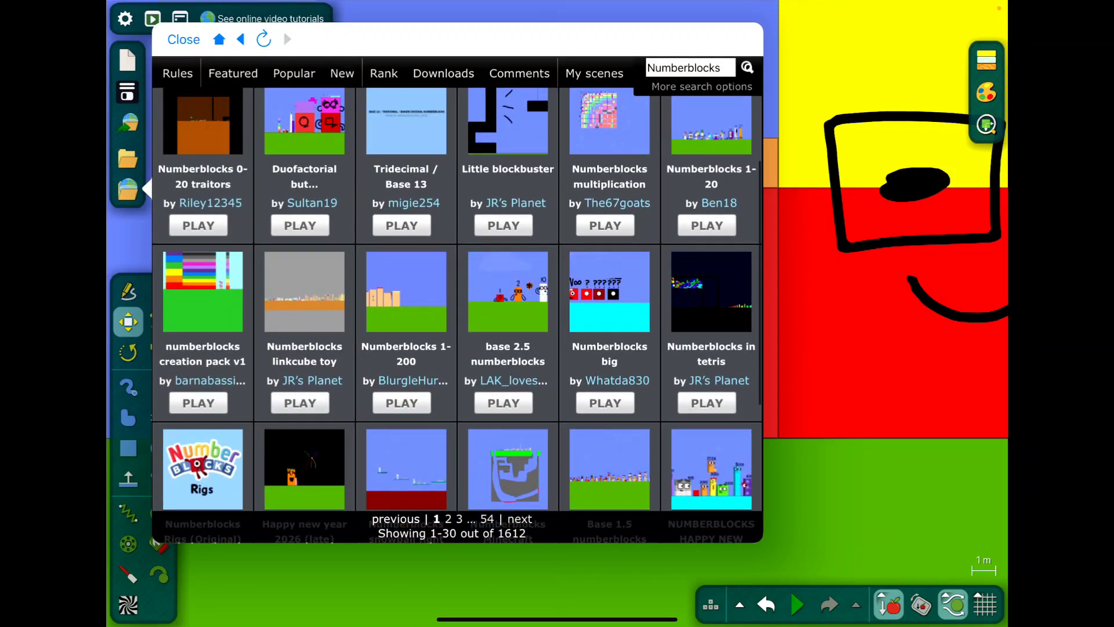
scroll(457, 313, "down", 5)
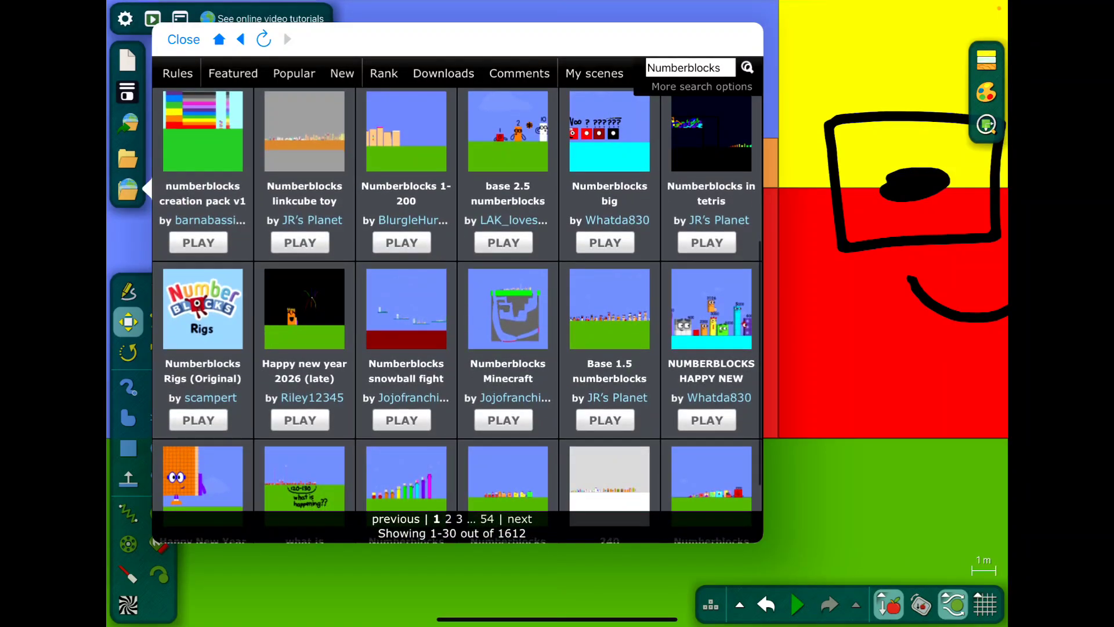
left_click(299, 419)
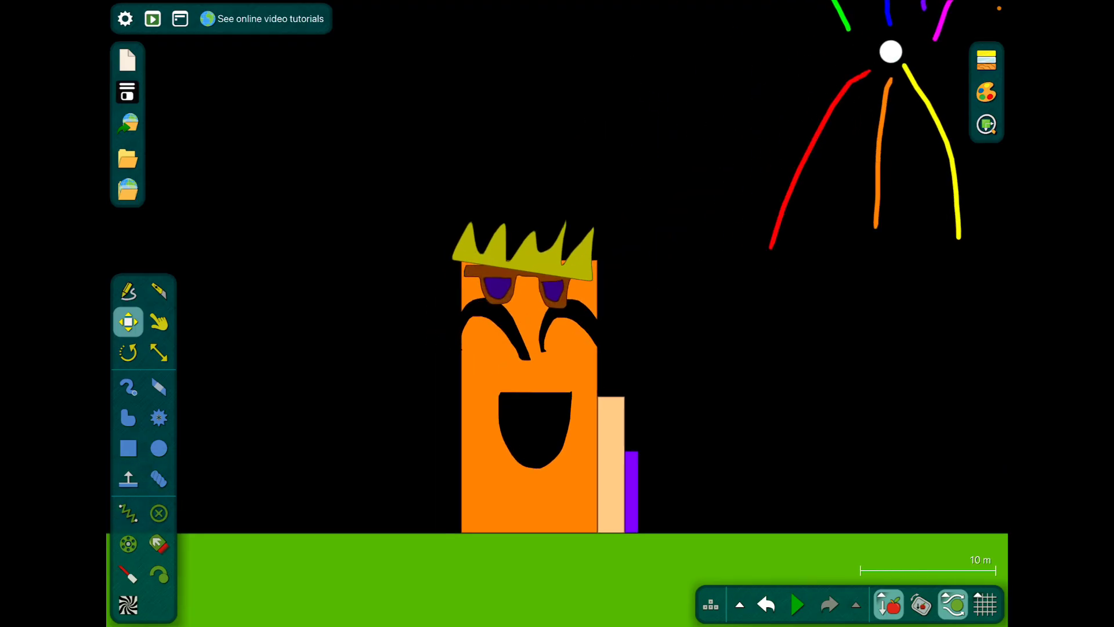
Step: Inspect a character shape's options, then return to the Numberblocks search results
right_click(614, 418)
left_click(714, 131)
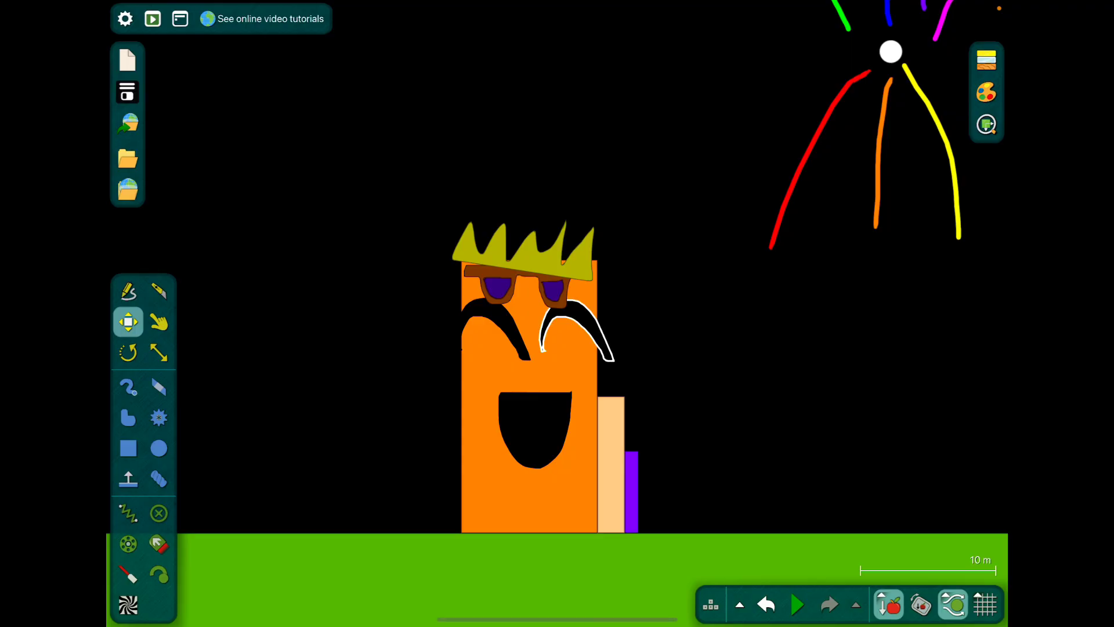
left_click(129, 190)
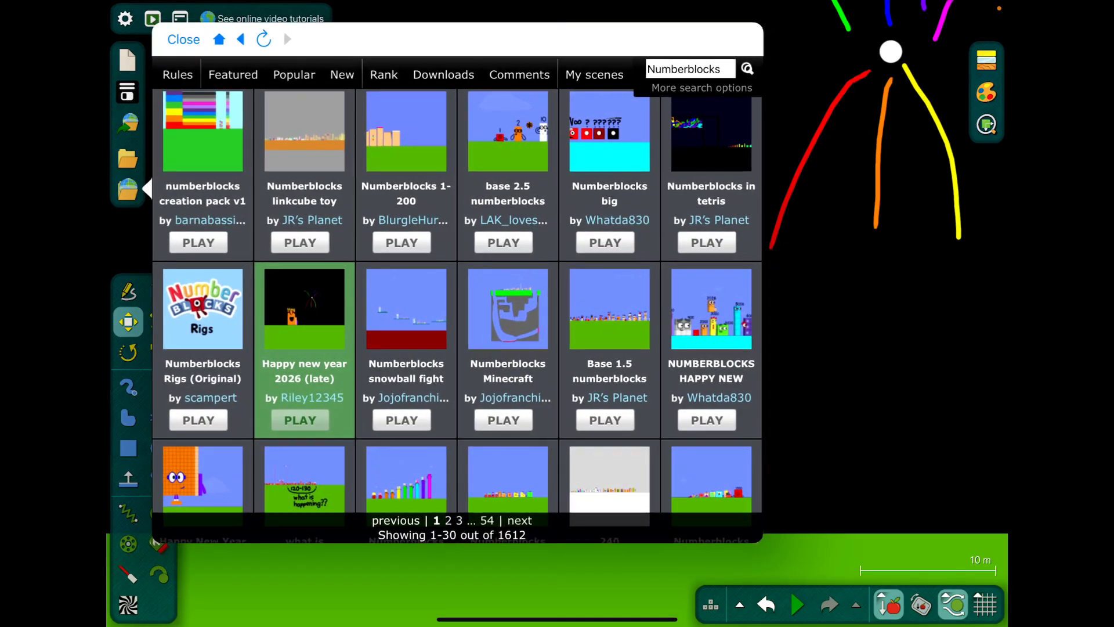
Step: Load the Numberblocks Foot Rally scene from the Algobox results
left_click(401, 419)
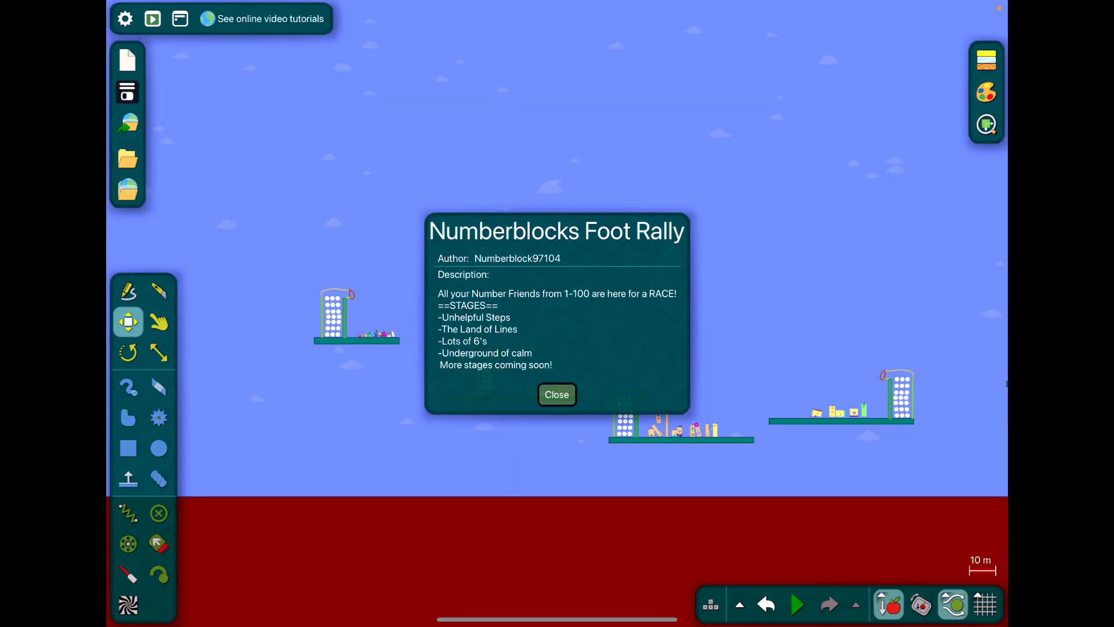
Step: Dismiss the Foot Rally description, bring the cyan 50 character into view, and start the simulation
left_click(557, 394)
scroll(678, 401, "up", 5)
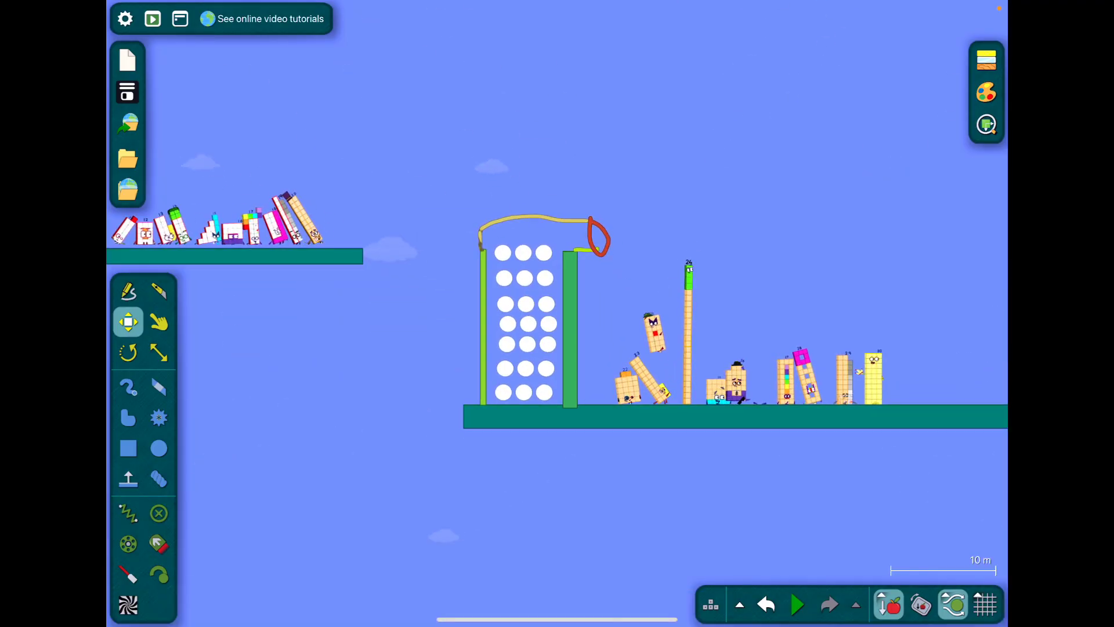
scroll(557, 348, "down", 4)
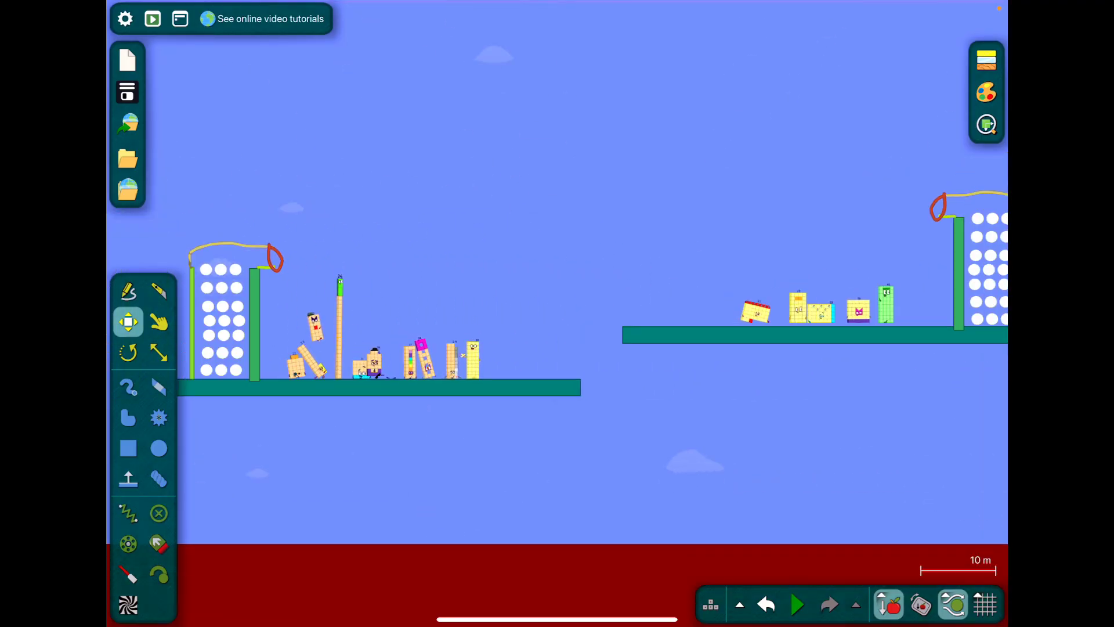
scroll(557, 349, "down", 3)
scroll(557, 349, "down", 2)
scroll(557, 349, "down", 3)
scroll(557, 348, "down", 1)
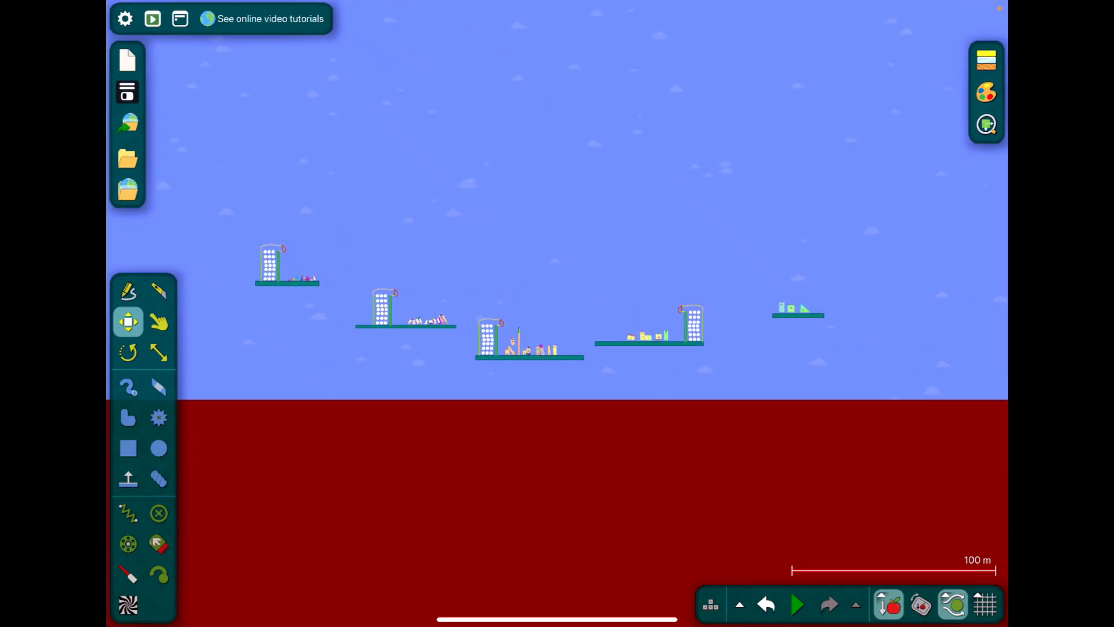
scroll(662, 339, "up", 4)
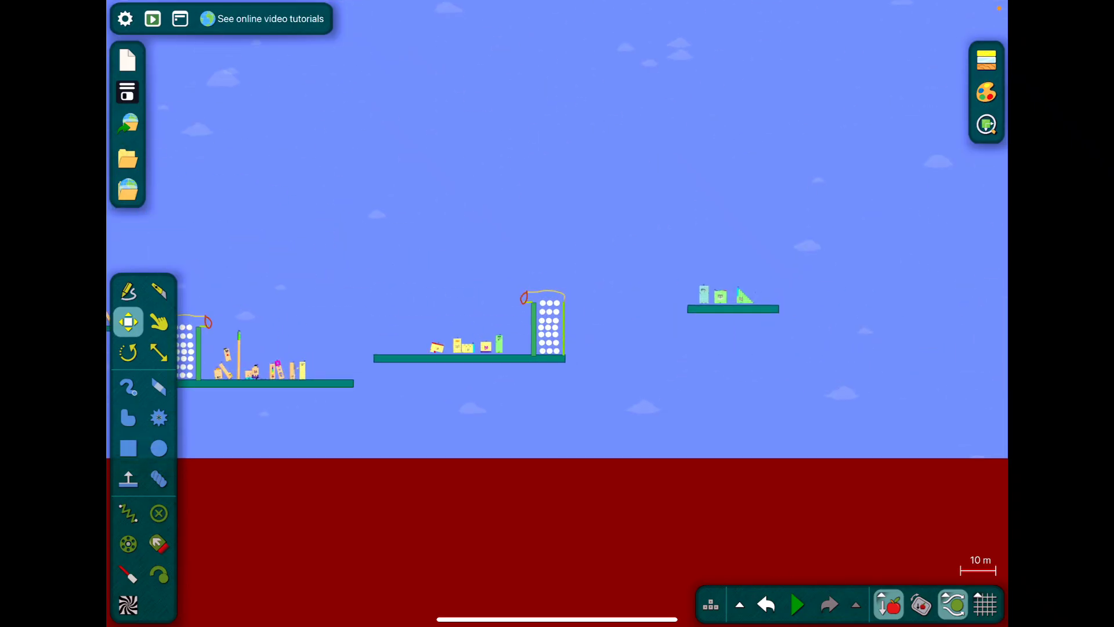
scroll(558, 348, "down", 3)
scroll(557, 348, "down", 2)
scroll(610, 348, "up", 4)
scroll(610, 348, "up", 1)
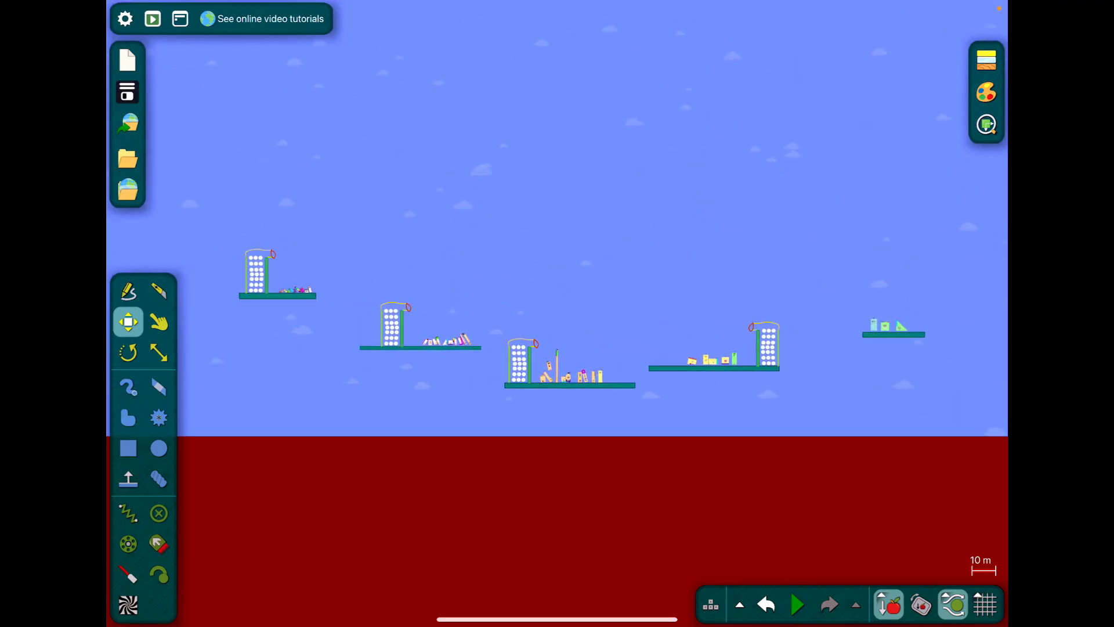
scroll(566, 375, "up", 4)
scroll(566, 374, "up", 2)
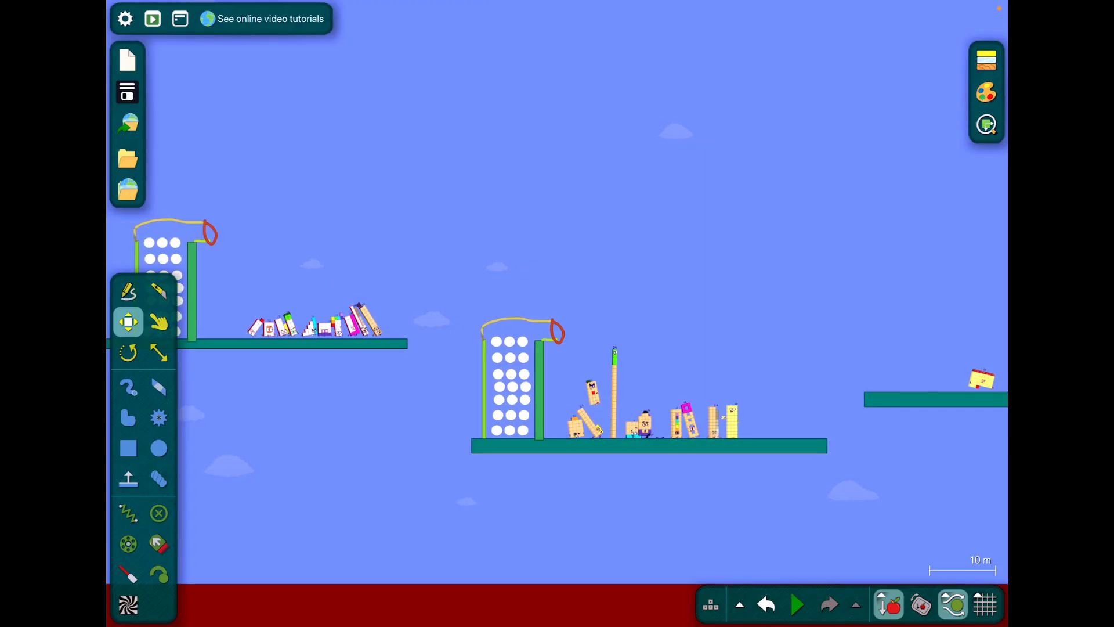
scroll(653, 400, "up", 8)
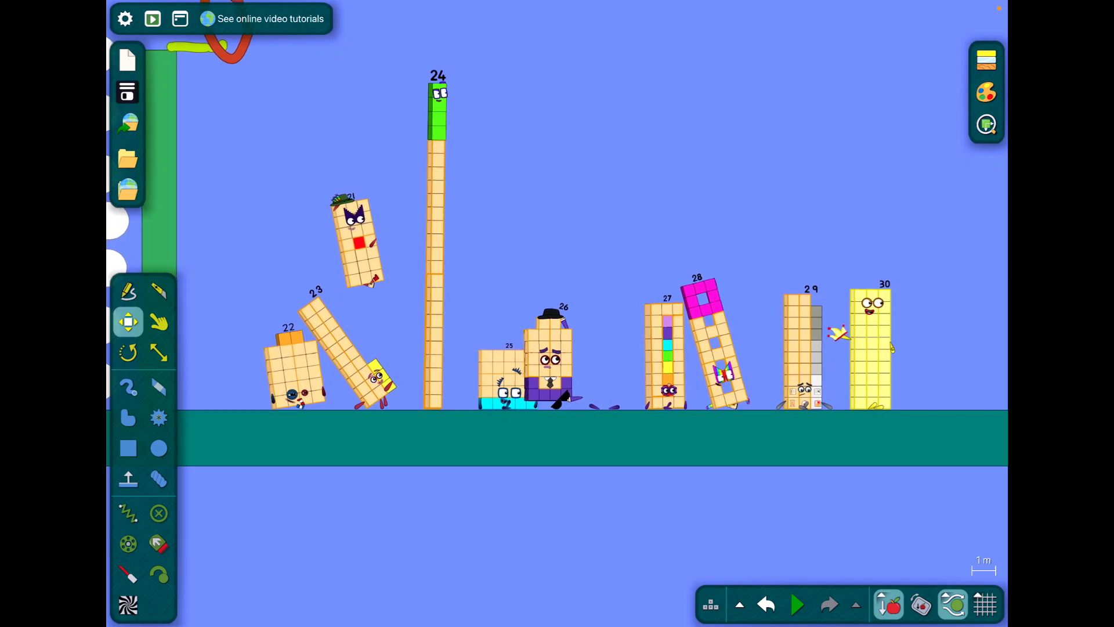
scroll(567, 314, "down", 5)
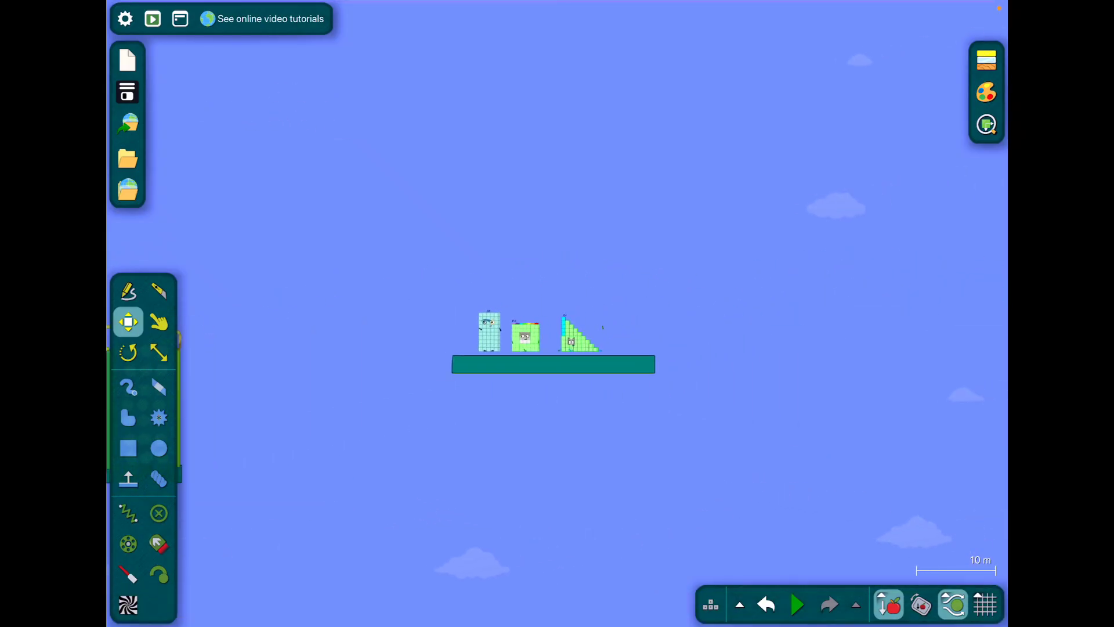
scroll(611, 326, "up", 5)
scroll(618, 322, "up", 5)
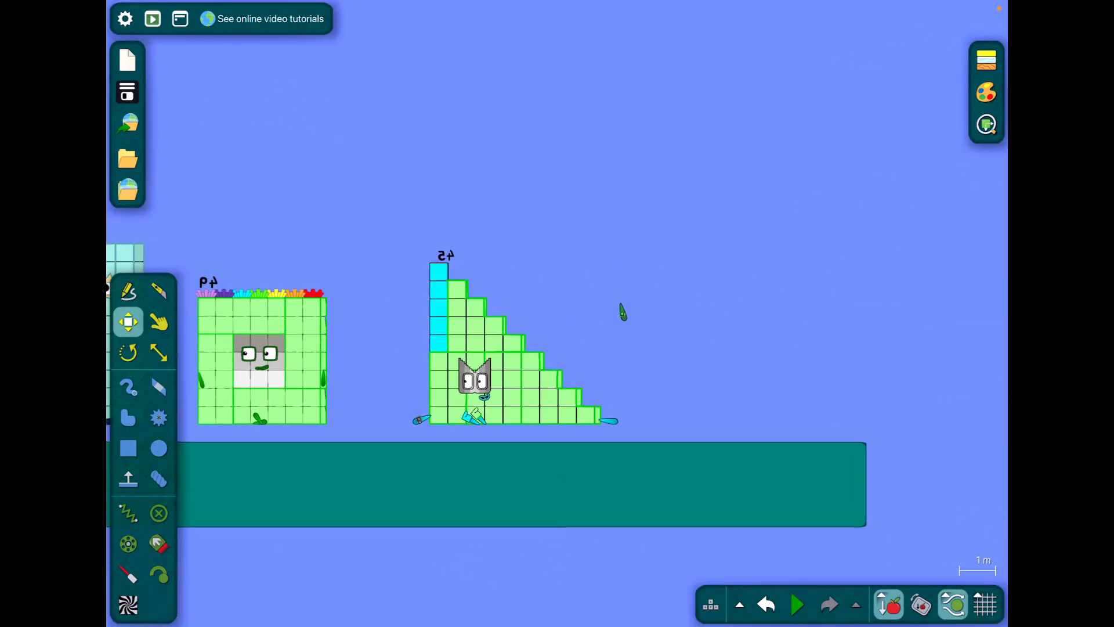
left_click_drag(624, 313, 673, 307)
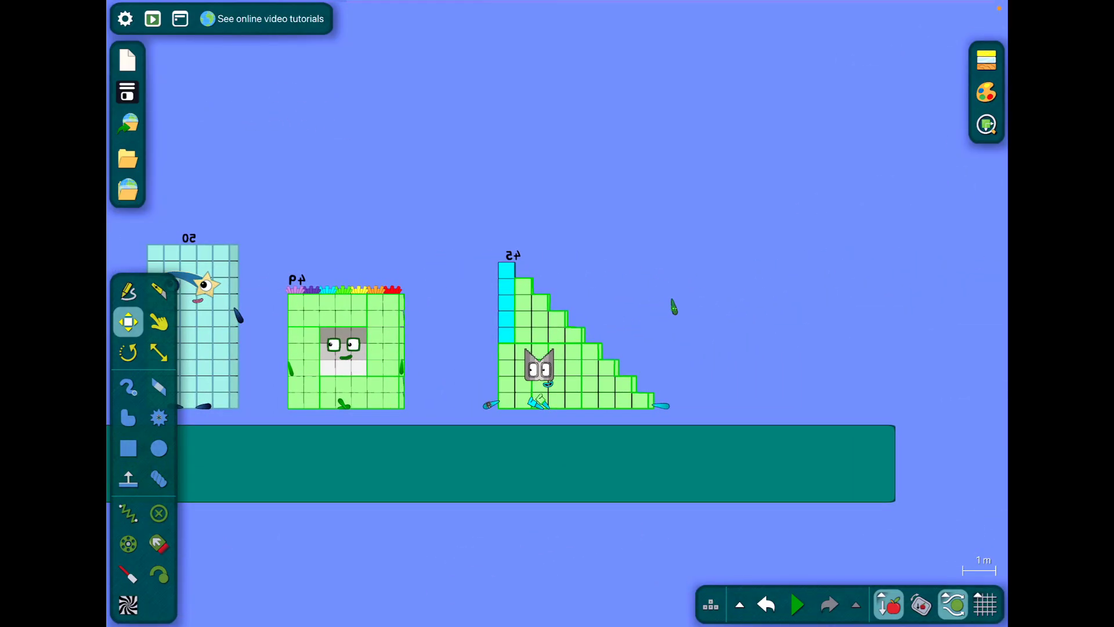
left_click(798, 604)
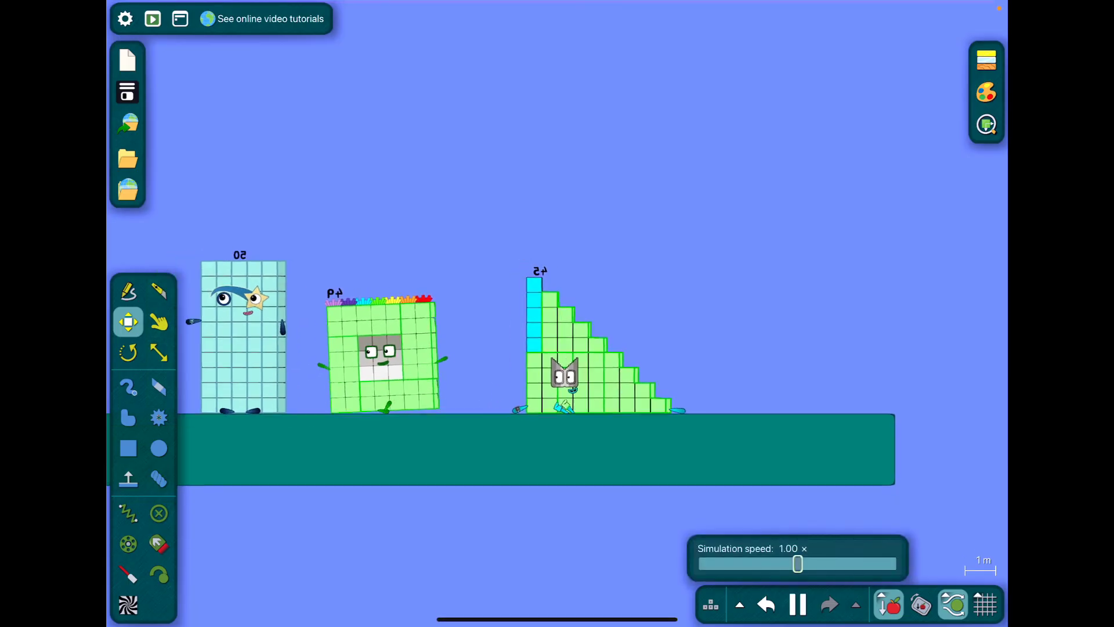
scroll(557, 349, "down", 10)
Step: Pan across the shelves and marble tower, then fling the green block into the air
left_click_drag(348, 348, 697, 348)
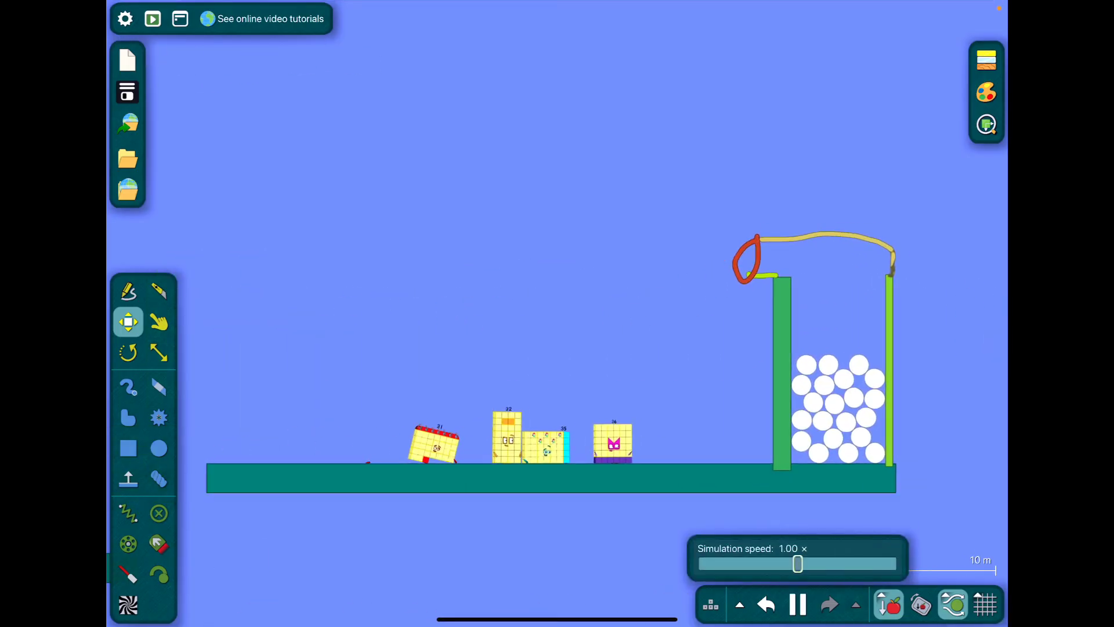
scroll(558, 314, "down", 5)
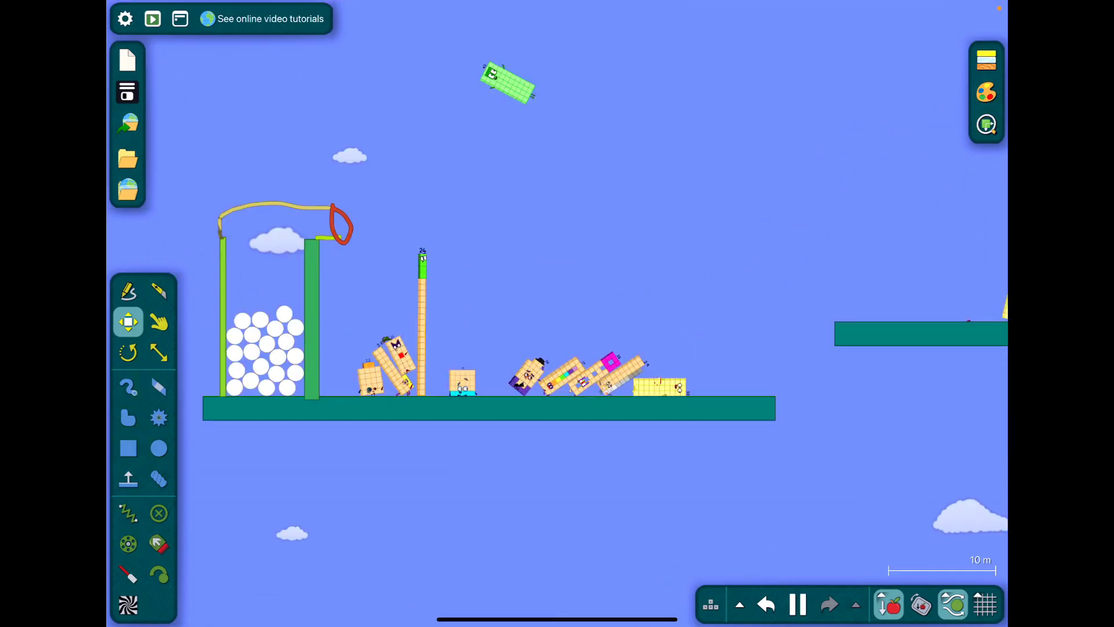
left_click_drag(436, 261, 609, 305)
scroll(557, 313, "up", 3)
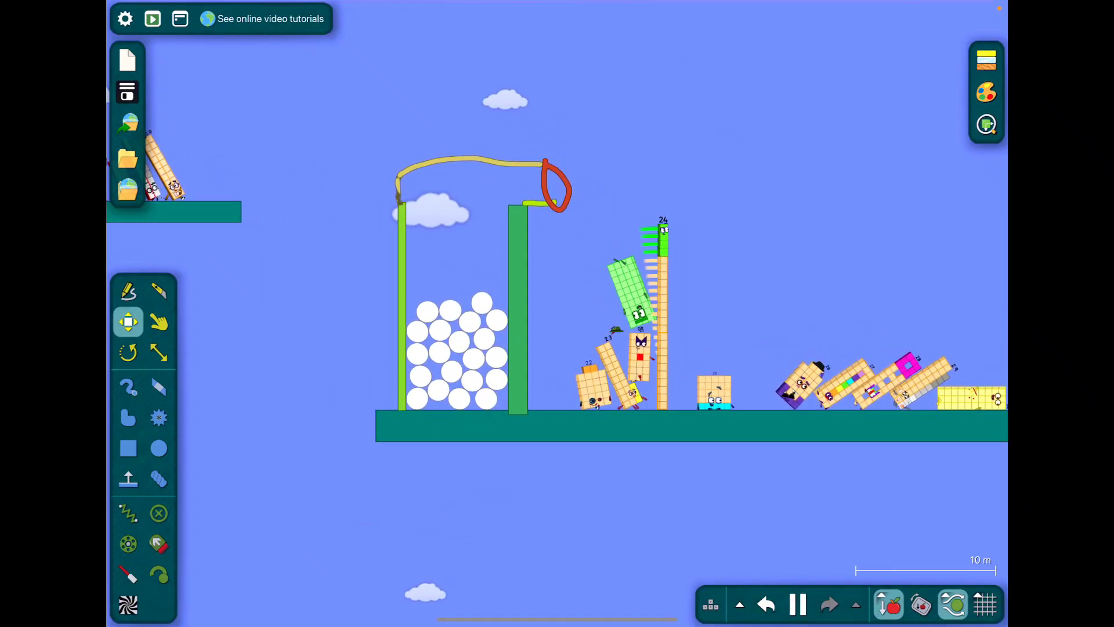
scroll(557, 313, "down", 5)
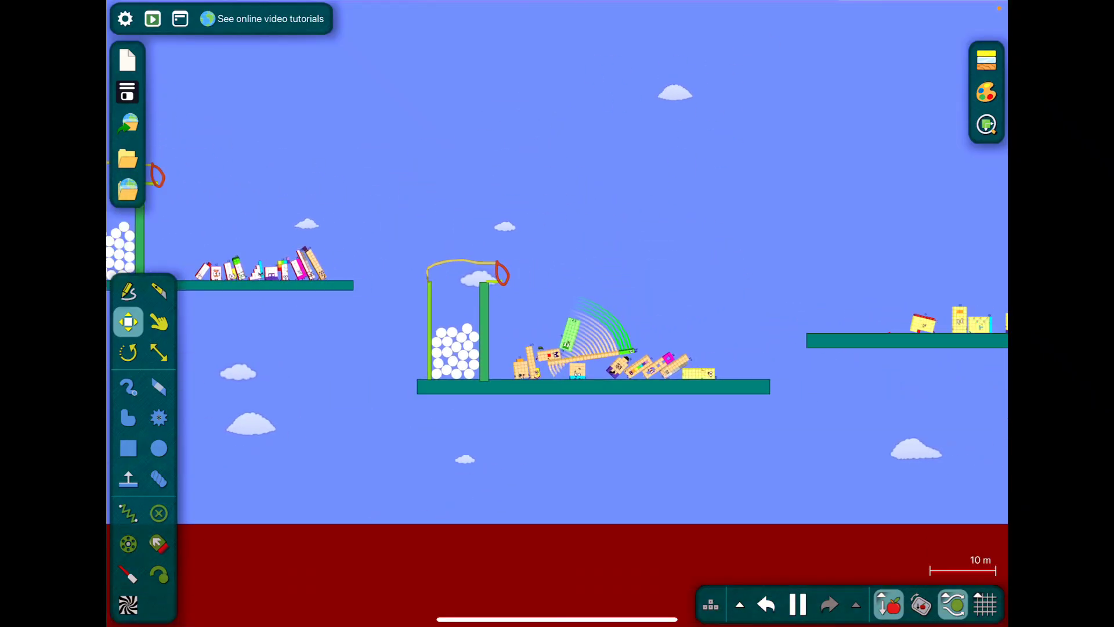
left_click_drag(696, 348, 348, 392)
left_click_drag(522, 261, 610, 244)
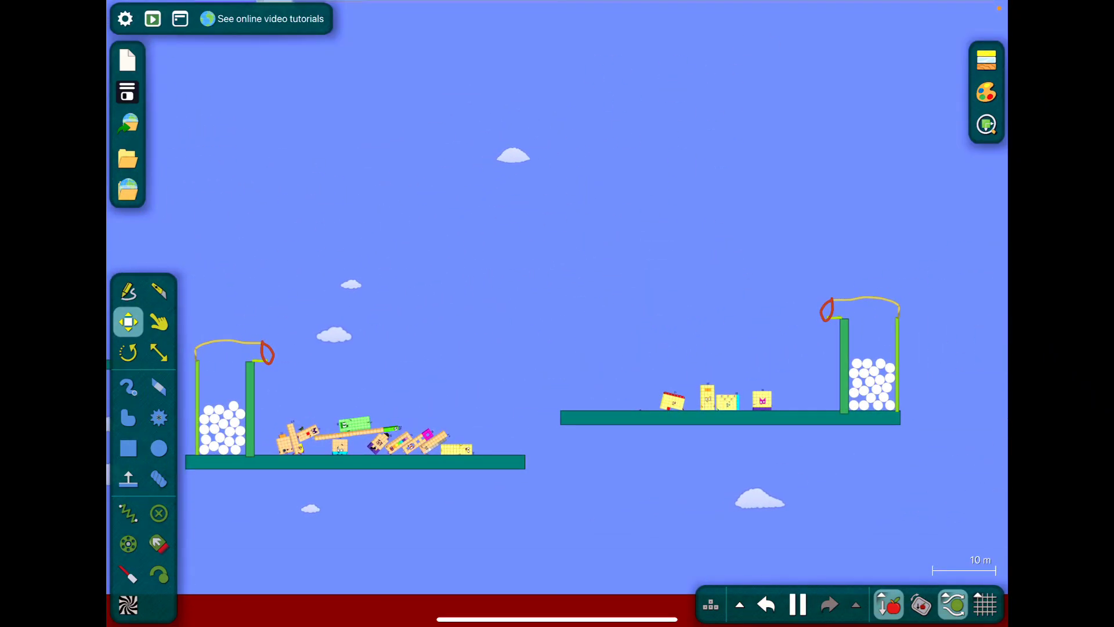
left_click(159, 322)
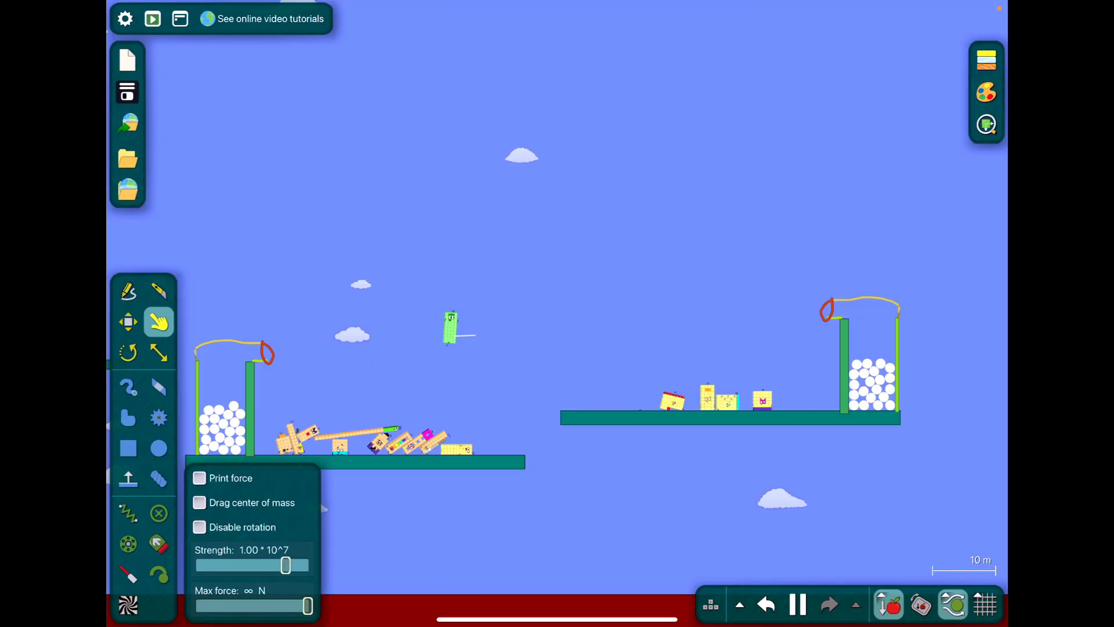
mouse_move(353, 424)
left_mouse_down()
mouse_move(958, 278)
mouse_move(696, 218)
mouse_move(444, 418)
left_mouse_up()
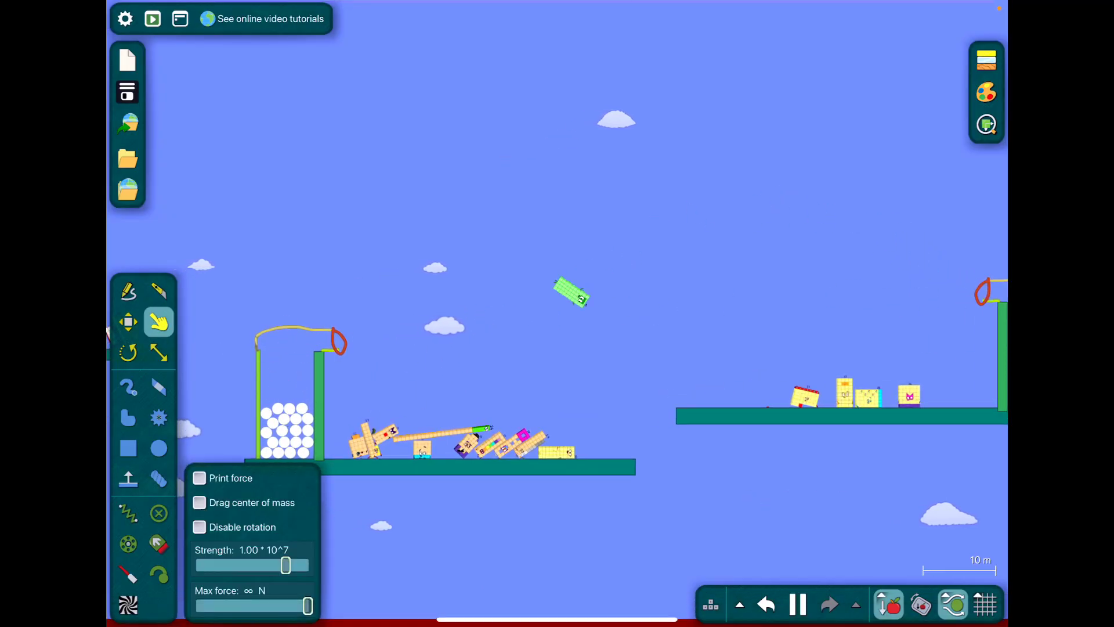
Step: Open Algobox and load scampert's 'Numberblocks Rigs (Original)' scene
left_click(127, 123)
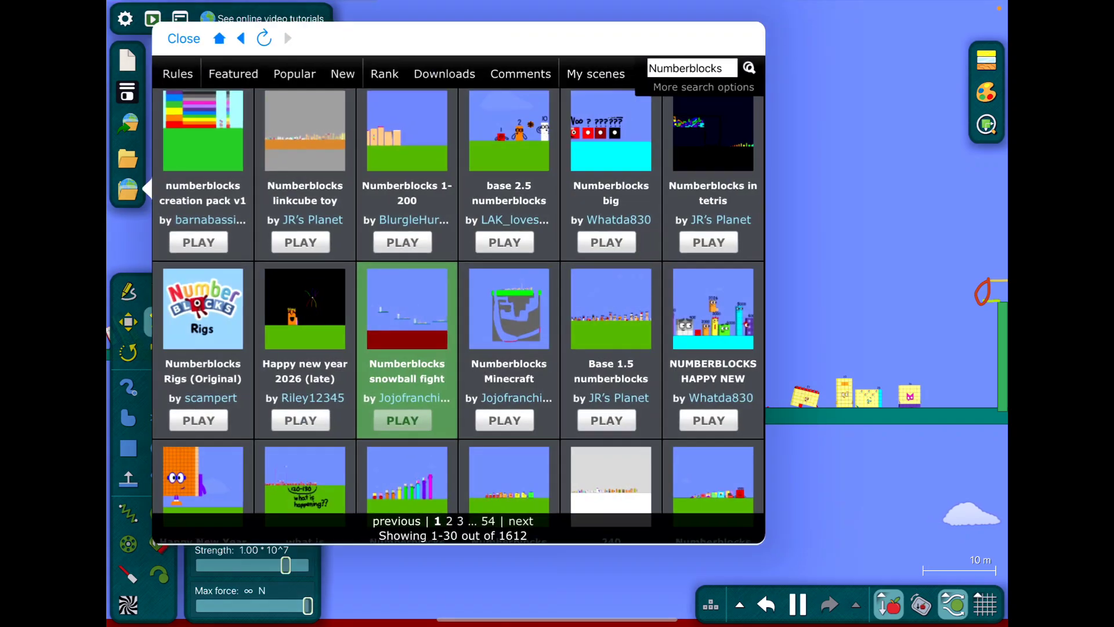
scroll(457, 313, "down", 2)
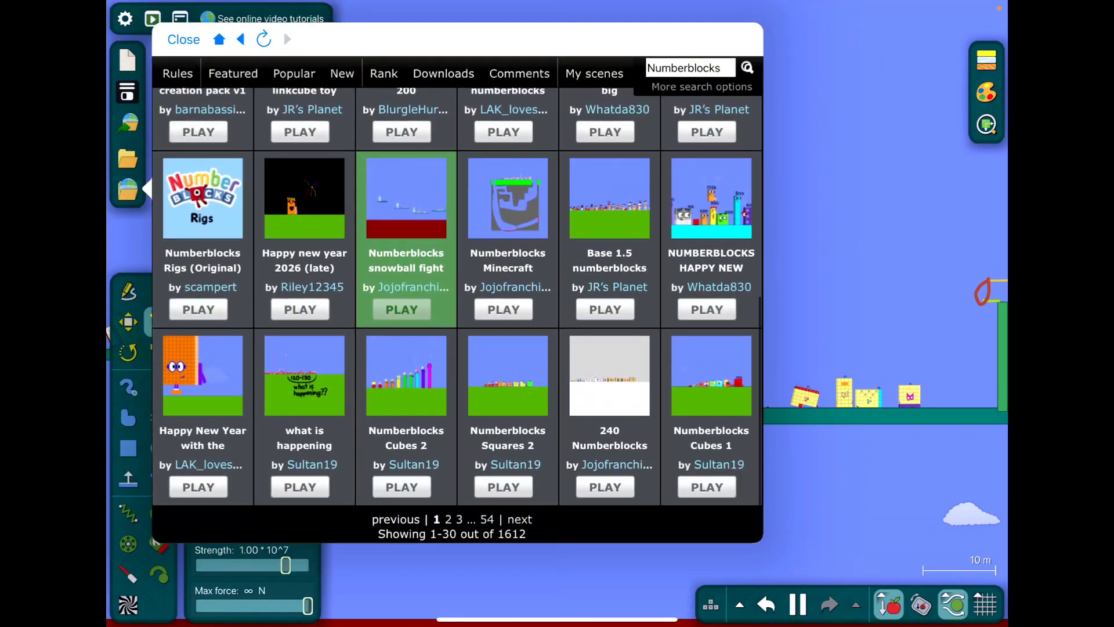
left_click(199, 309)
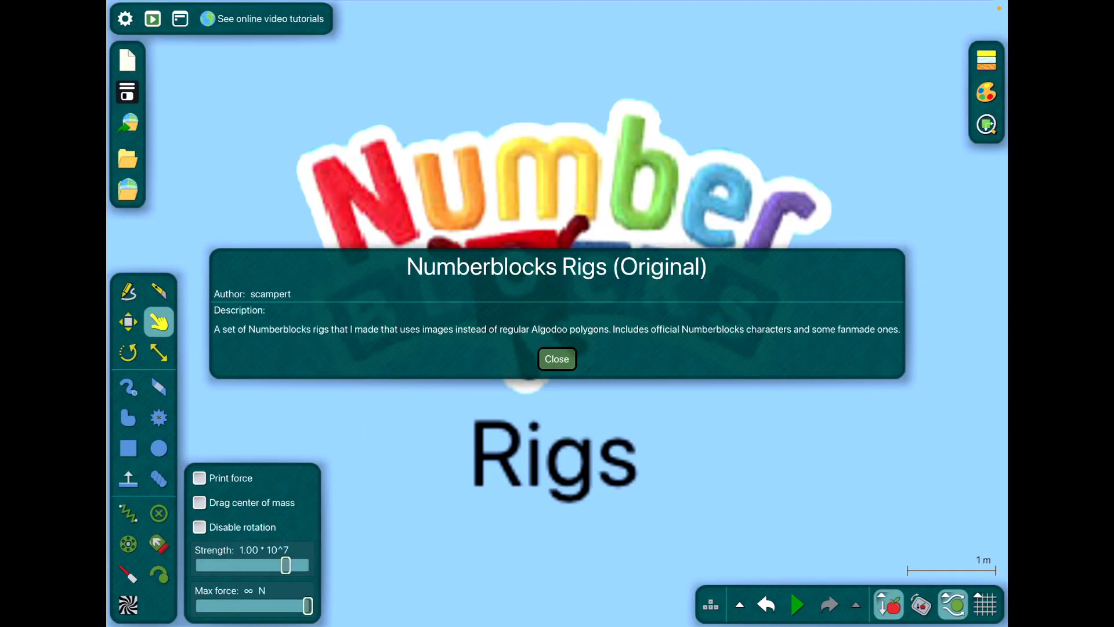
Step: Dismiss the description, pan to characters 5 and 6, run the simulation, and reopen Algobox
left_click(556, 359)
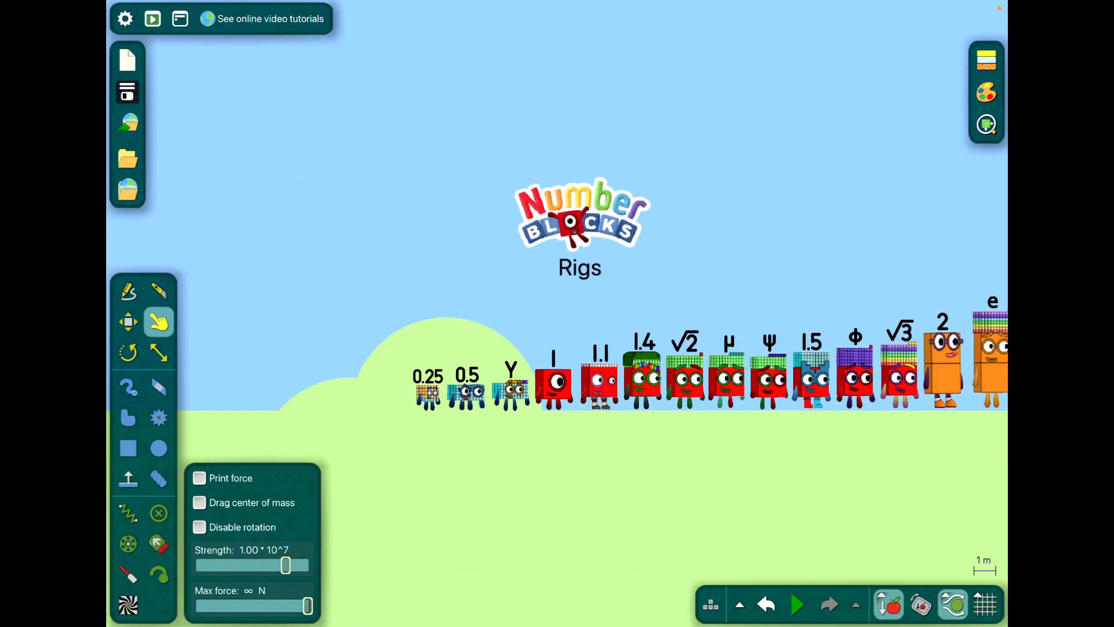
scroll(731, 375, "up", 5)
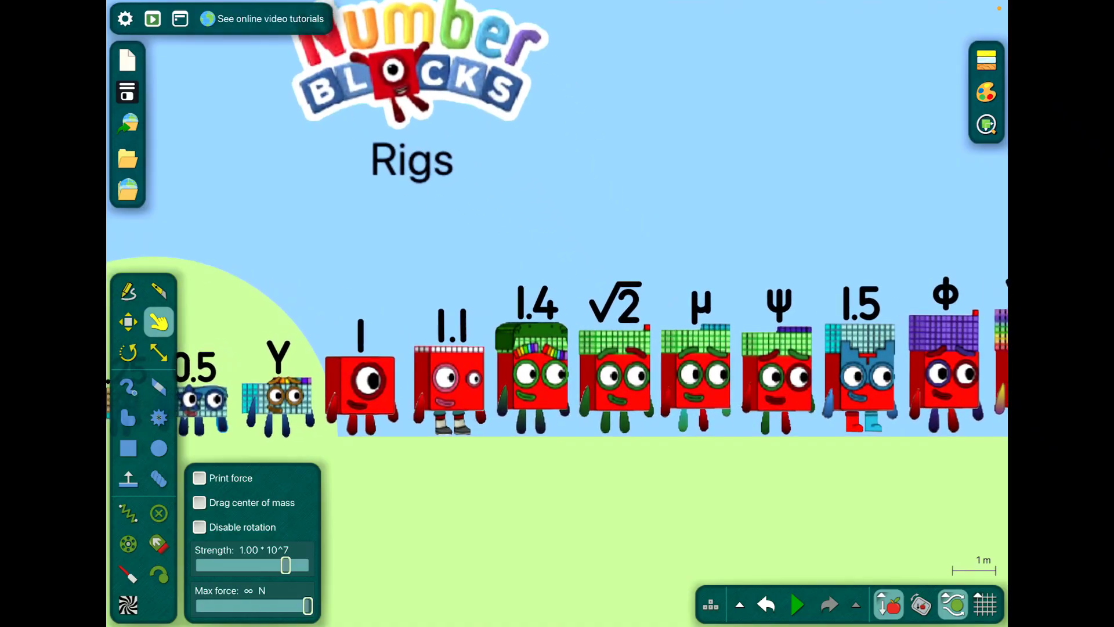
scroll(557, 374, "up", 3)
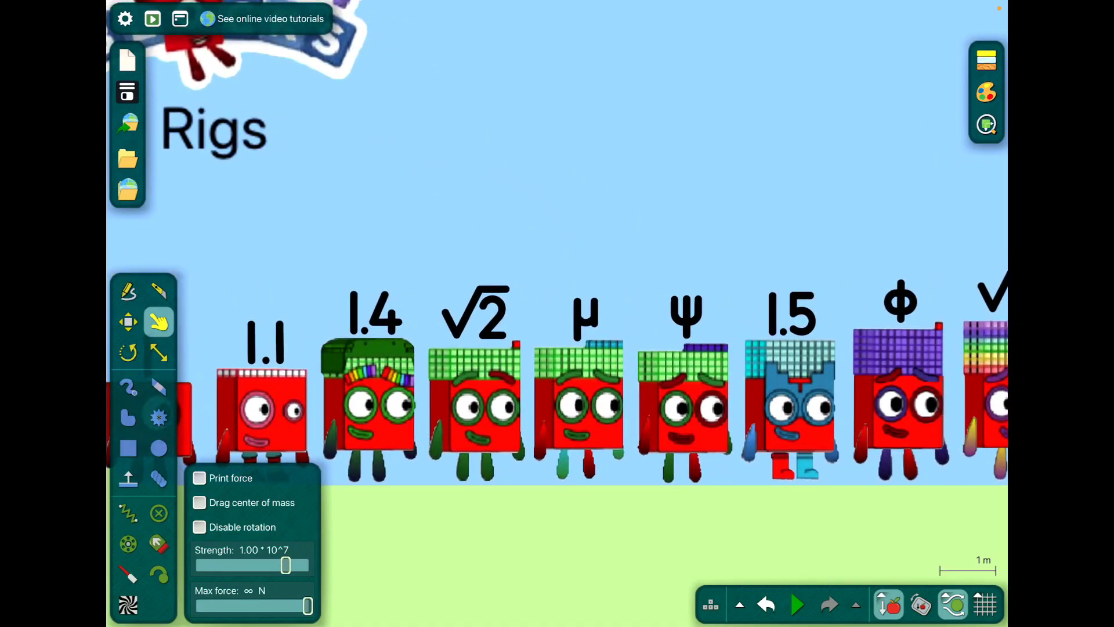
scroll(557, 375, "down", 4)
scroll(557, 374, "down", 3)
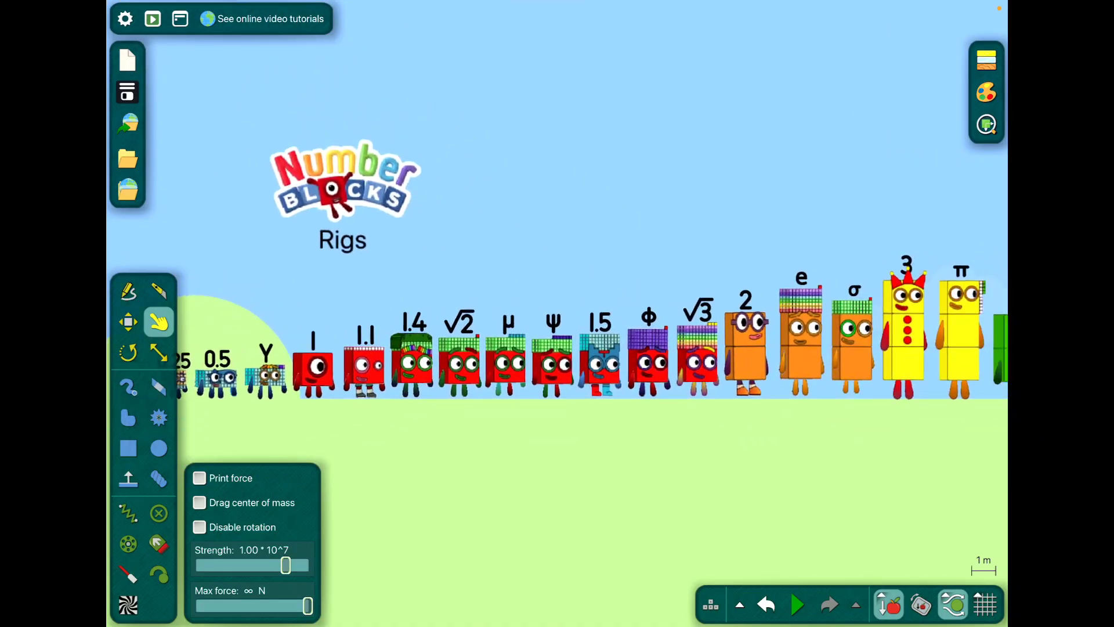
scroll(557, 375, "right", 2)
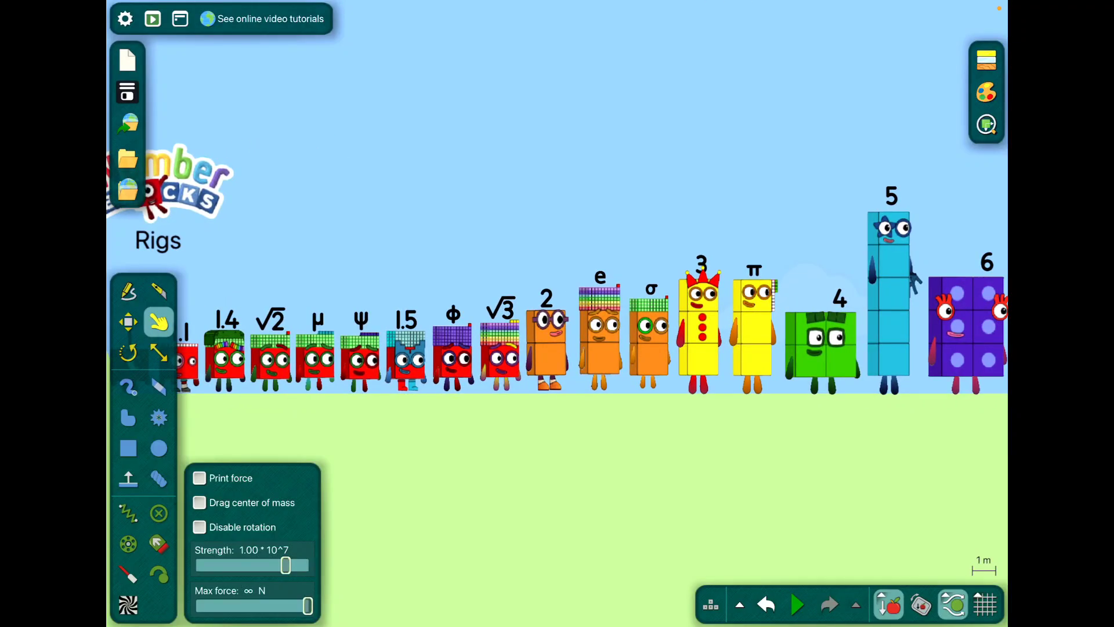
scroll(557, 375, "up", 3)
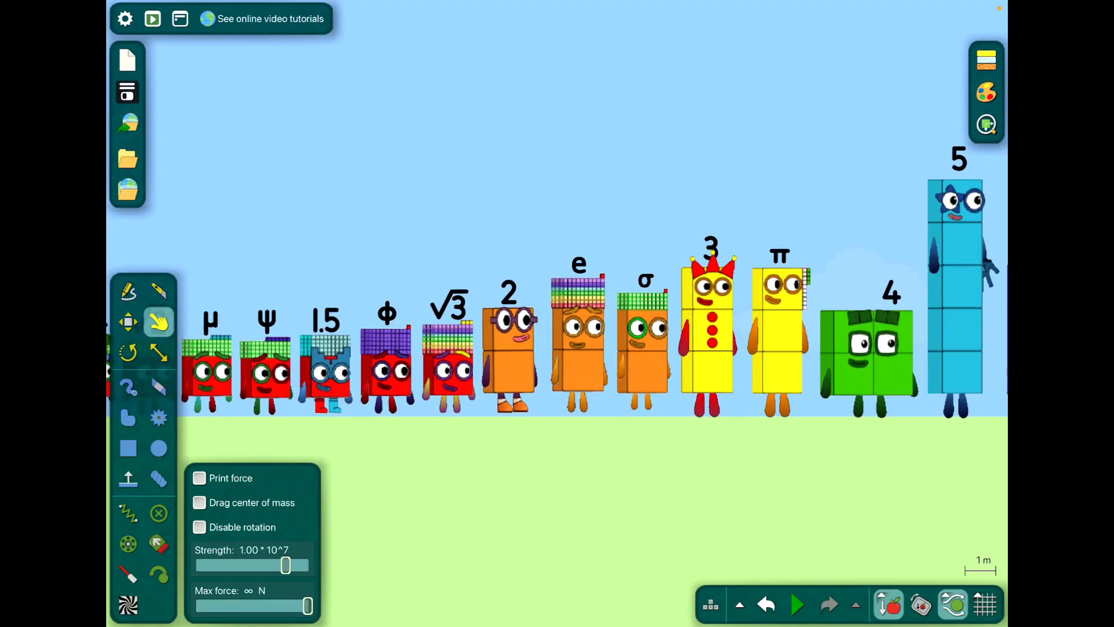
scroll(991, 270, "down", 3)
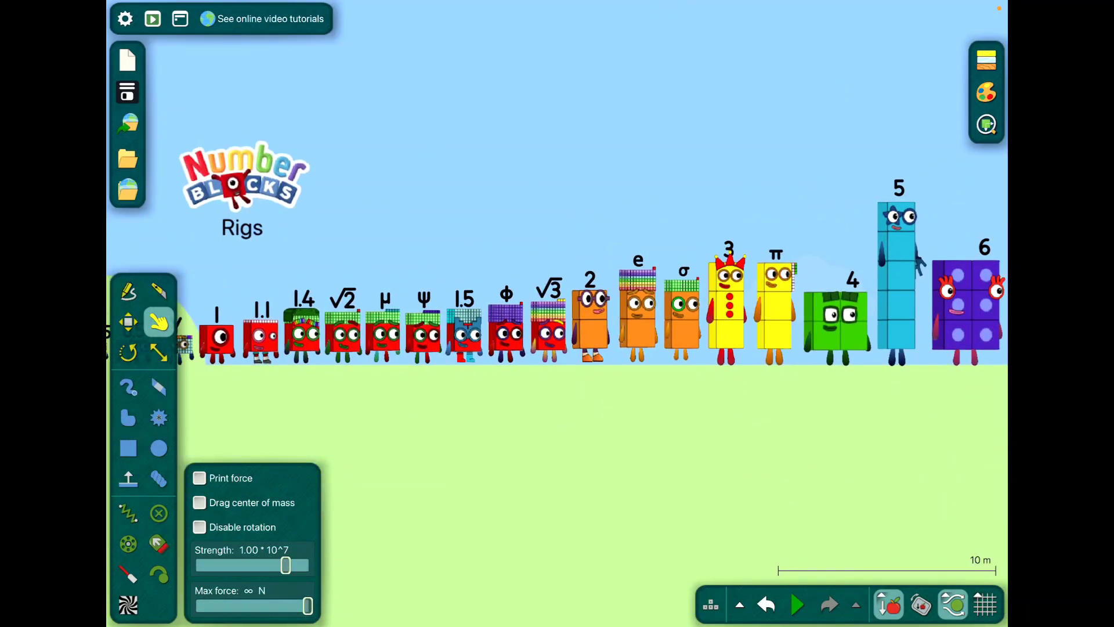
left_click_drag(783, 453, 488, 453)
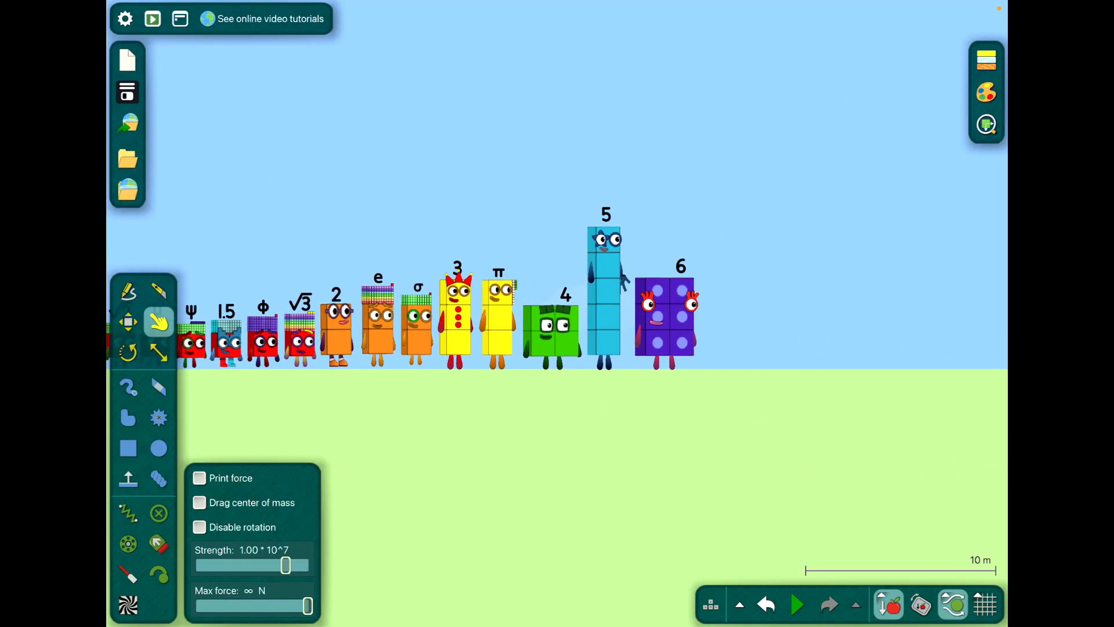
left_click(798, 604)
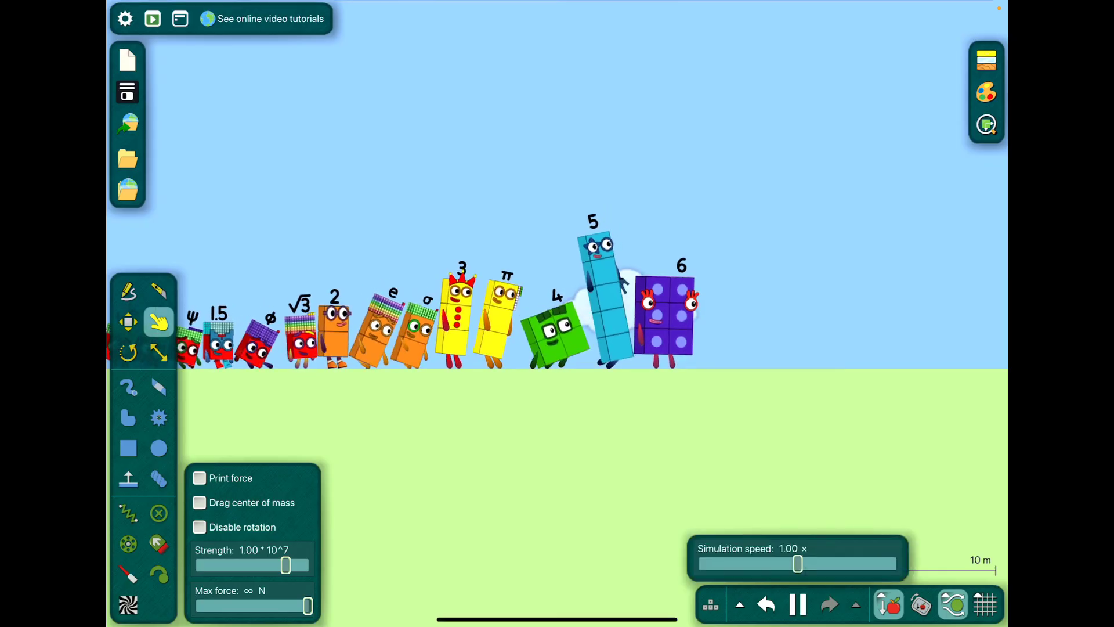
scroll(557, 332, "down", 3)
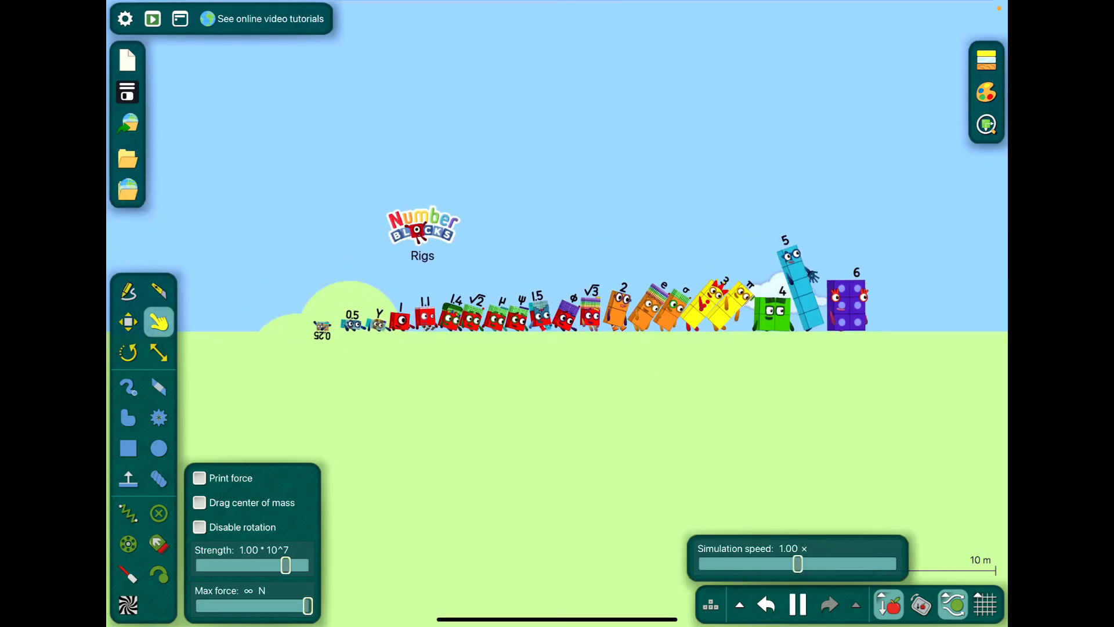
left_click(128, 159)
scroll(457, 314, "down", 2)
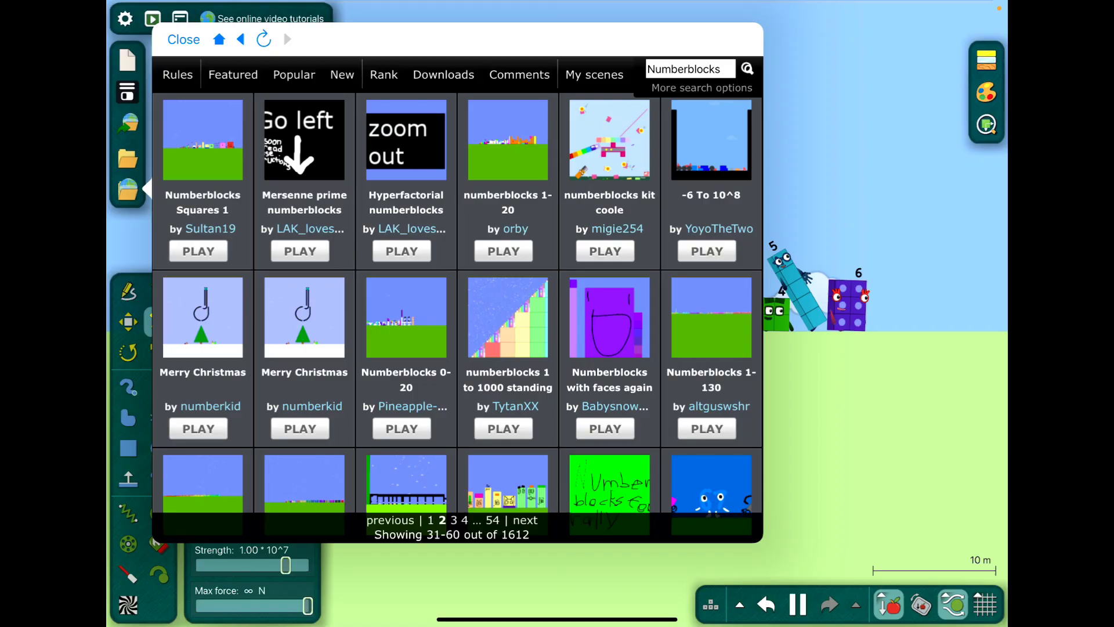
scroll(457, 314, "down", 3)
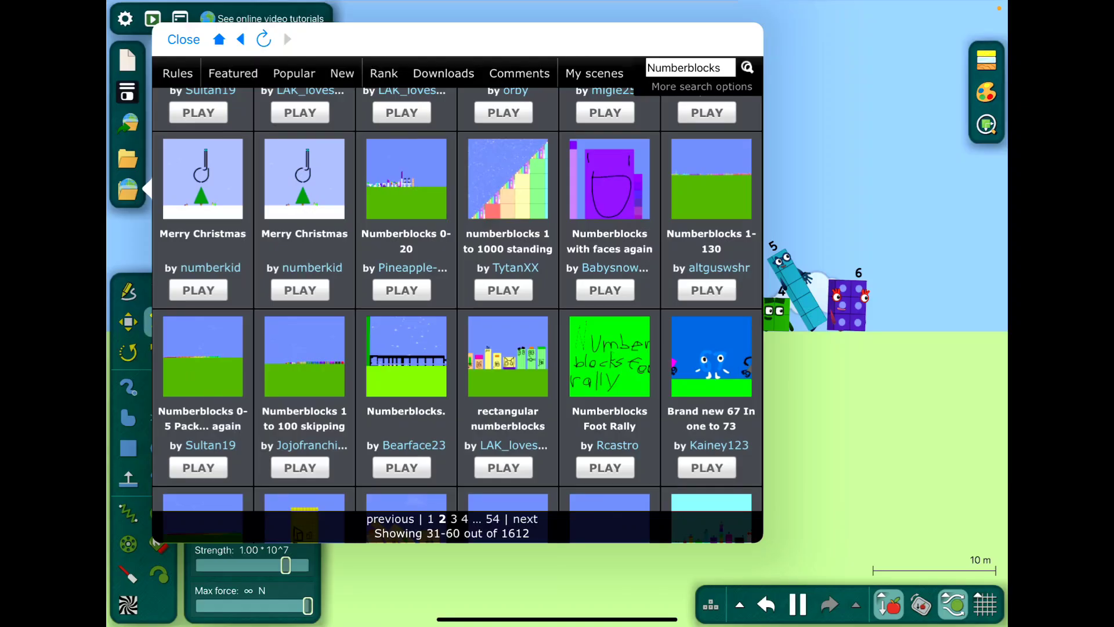
Step: Load mavy7's 'numberblocks but floor is lava' scene from the 'Brand new 67 In one to 73' card
left_click(708, 468)
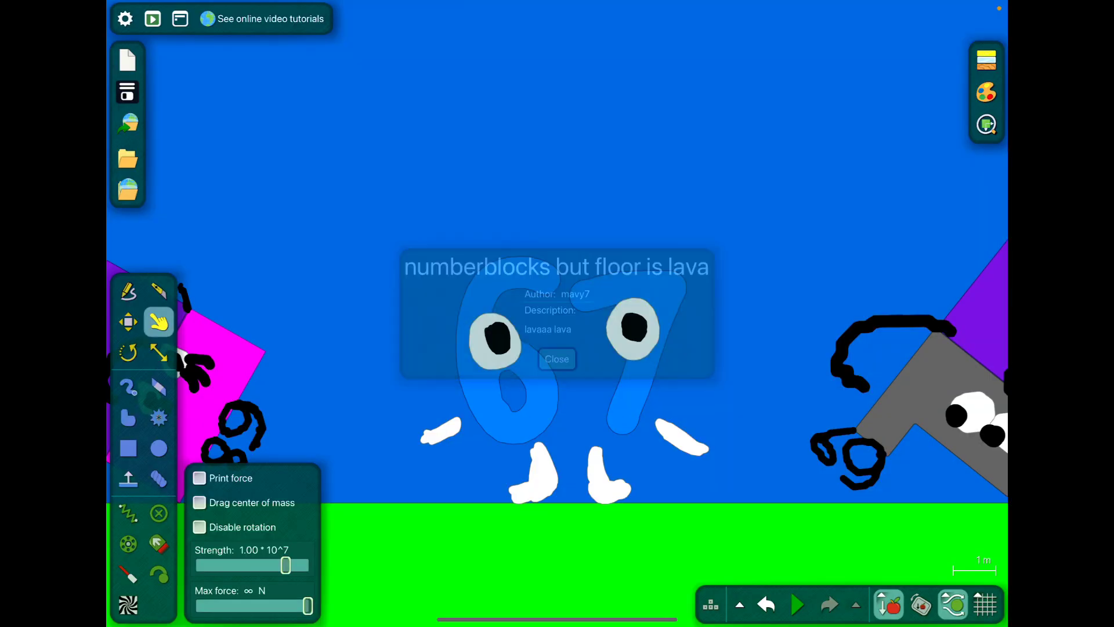
scroll(557, 349, "down", 5)
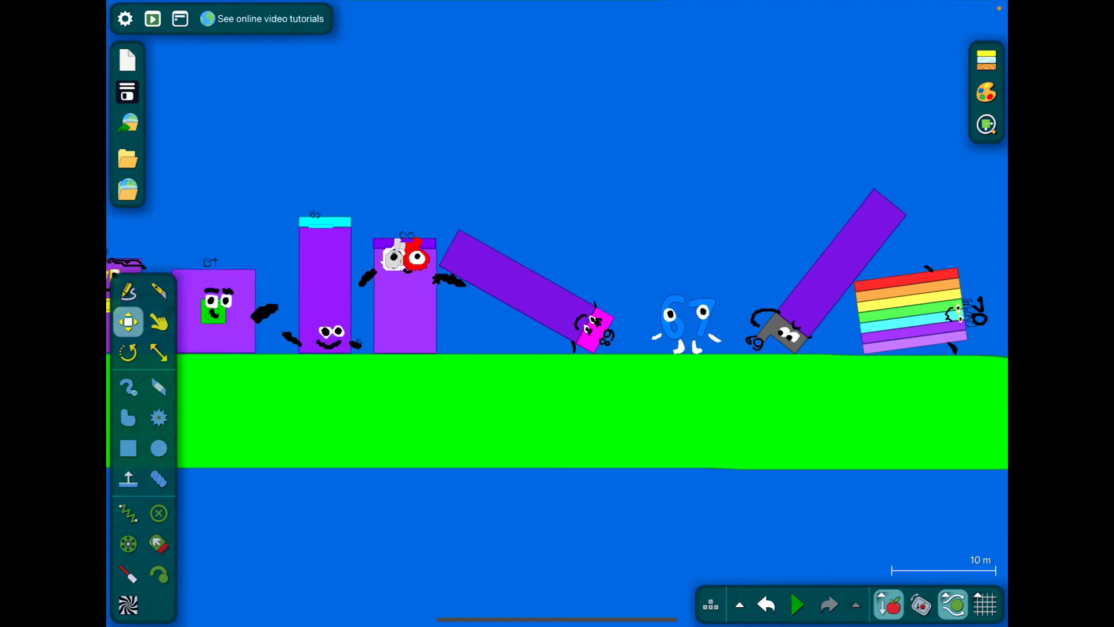
scroll(557, 348, "down", 2)
scroll(557, 349, "down", 2)
scroll(557, 349, "down", 2)
scroll(557, 348, "up", 1)
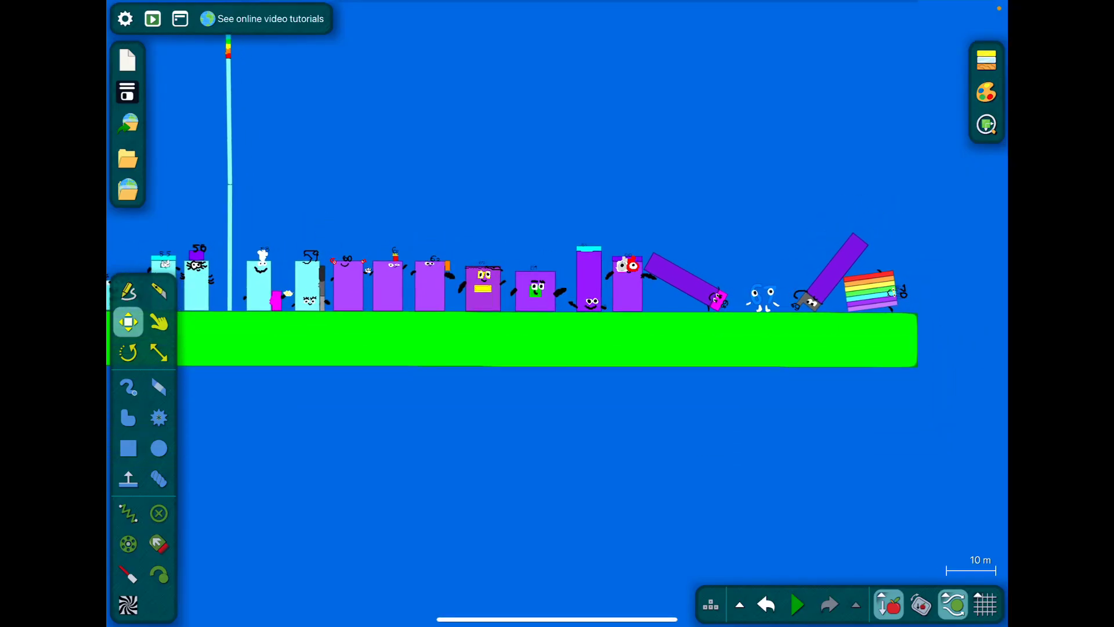
scroll(557, 348, "up", 2)
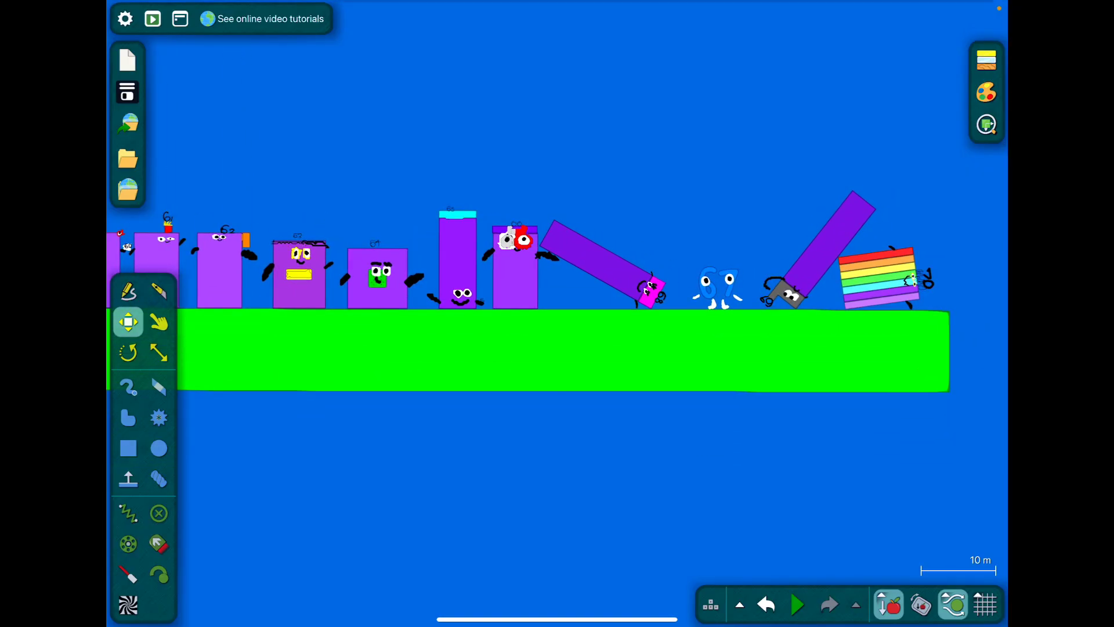
scroll(557, 348, "up", 2)
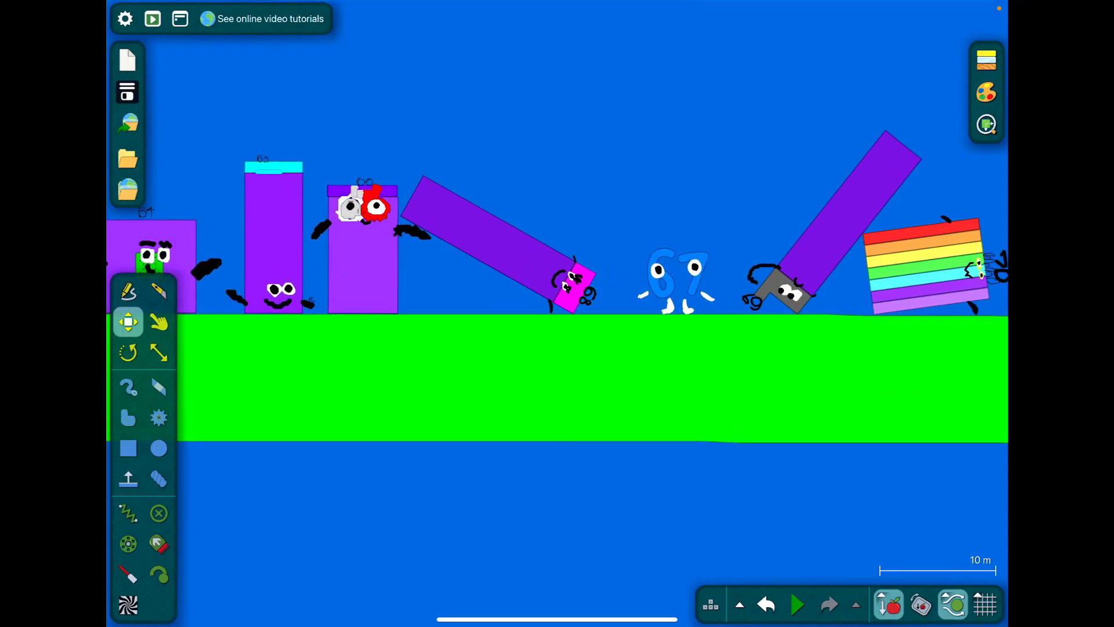
Step: Run the lava scene and fling the 67 and 68 characters with the Drag tool
left_click(796, 605)
scroll(609, 287, "up", 5)
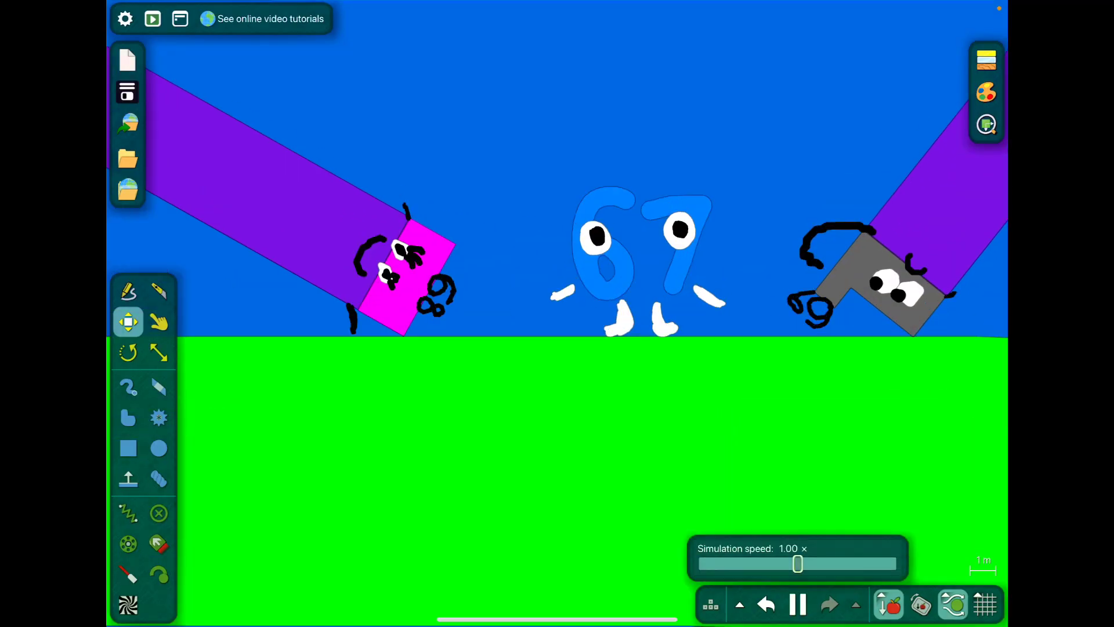
left_click(159, 322)
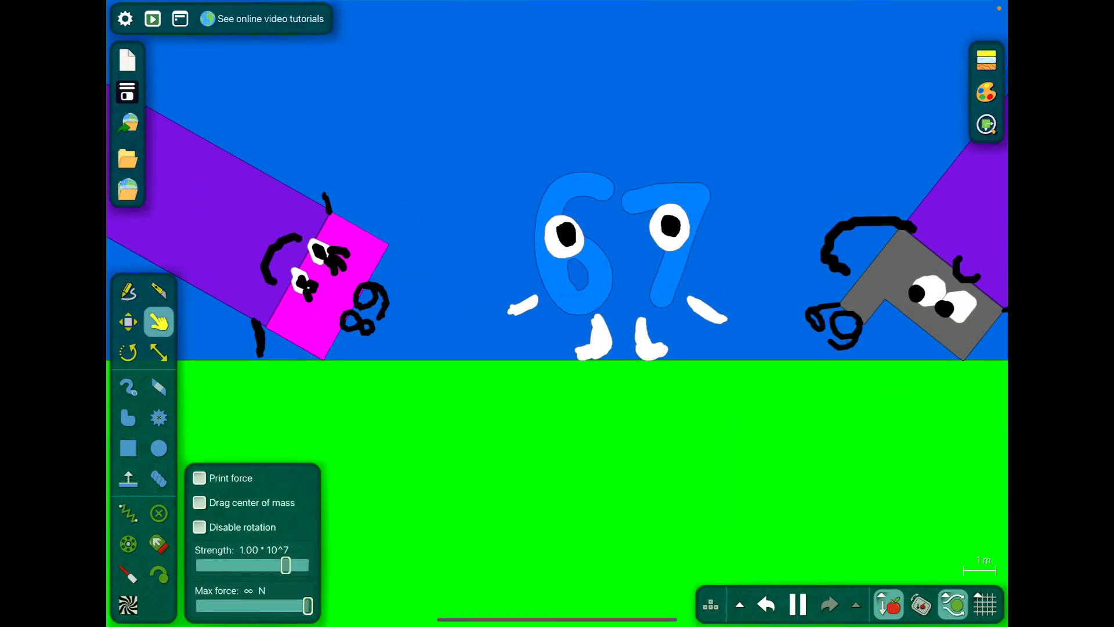
left_click_drag(575, 244, 610, 139)
scroll(558, 262, "down", 4)
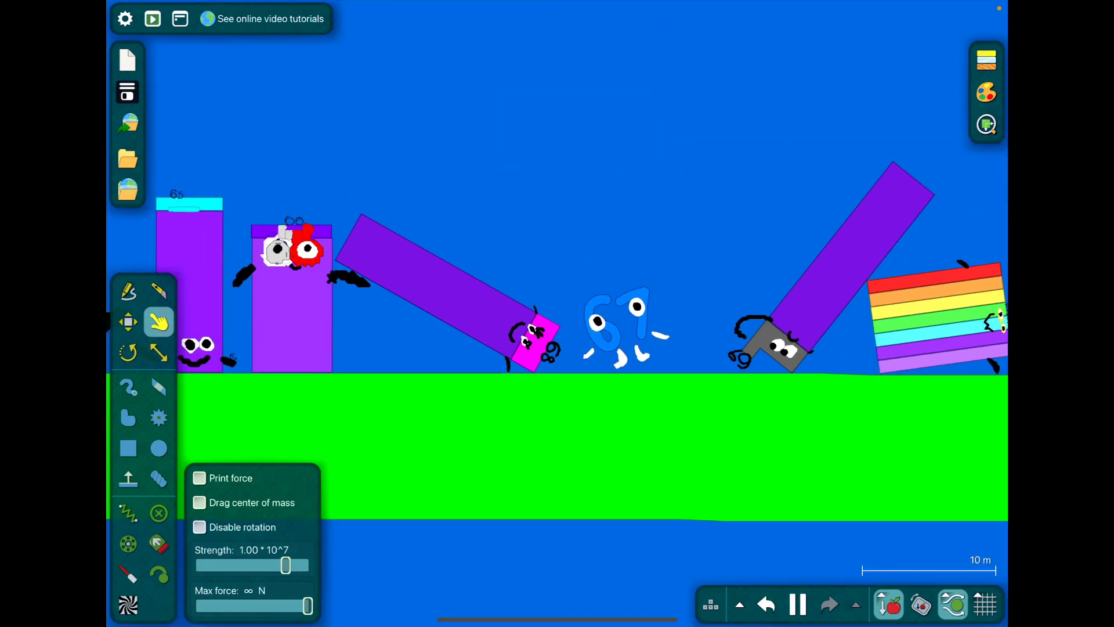
scroll(558, 261, "down", 2)
scroll(557, 261, "down", 1)
left_click_drag(584, 261, 679, 131)
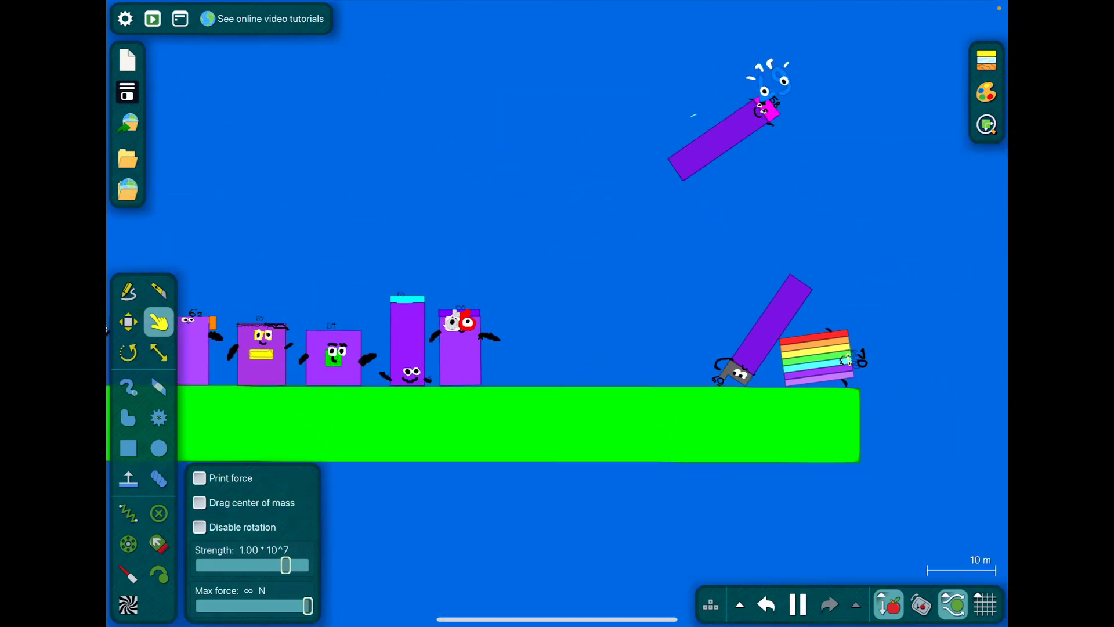
scroll(557, 332, "up", 1)
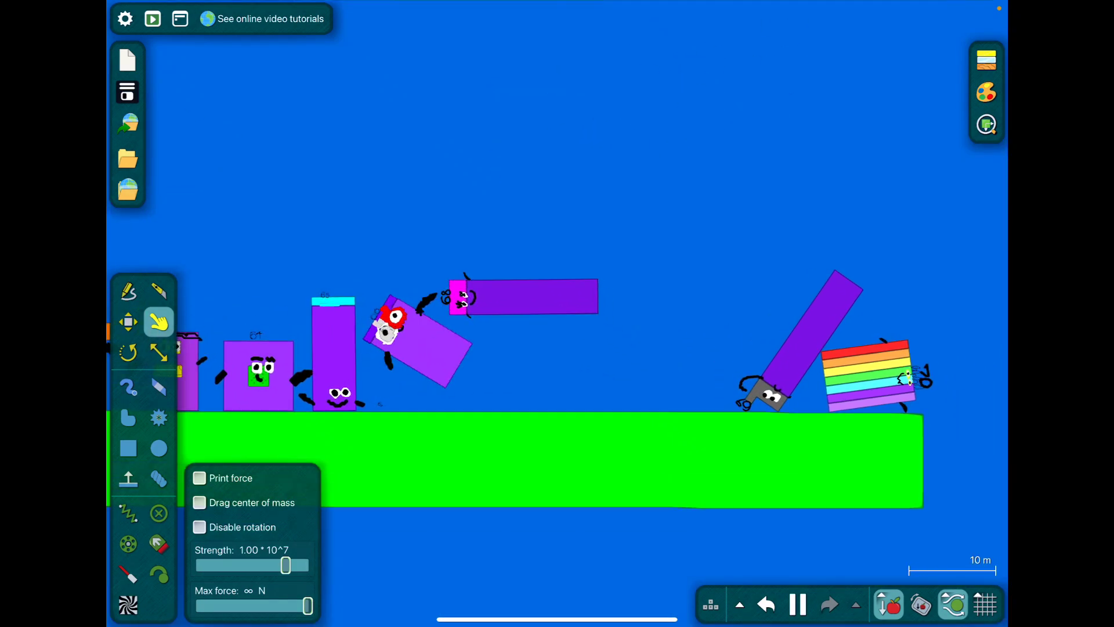
left_click_drag(575, 287, 435, 261)
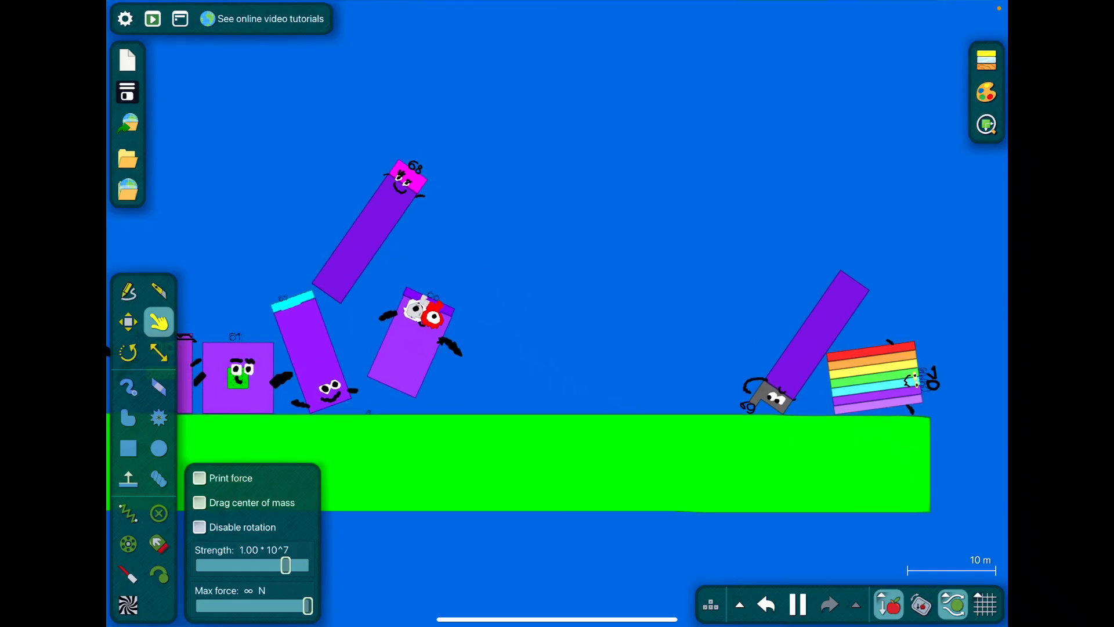
scroll(783, 348, "up", 2)
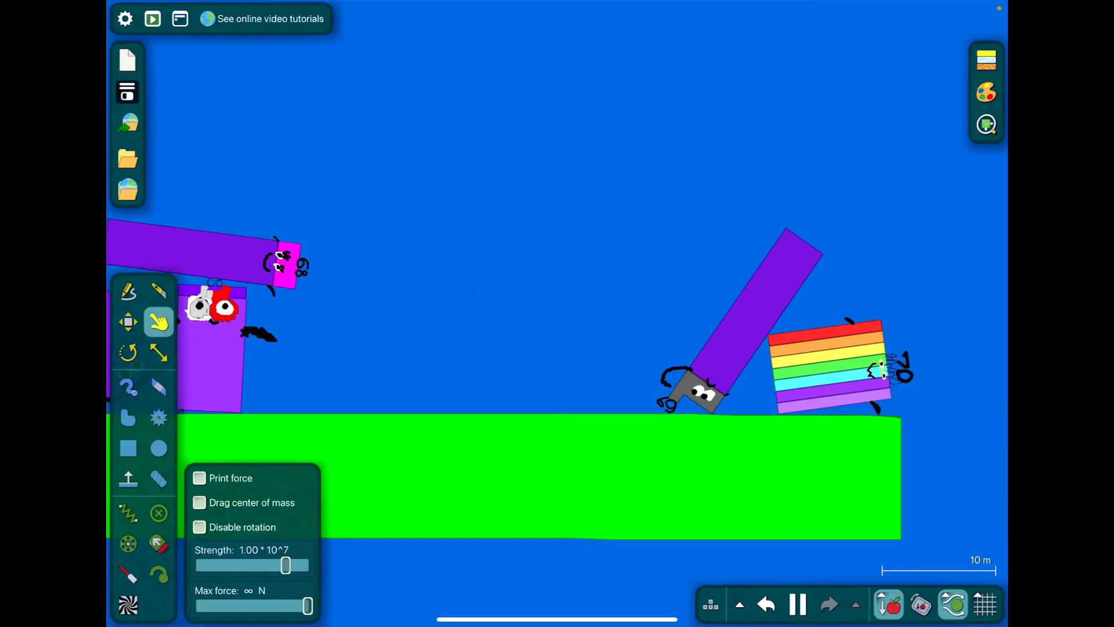
scroll(783, 305, "up", 5)
scroll(741, 262, "up", 3)
scroll(609, 330, "up", 3)
scroll(609, 331, "up", 3)
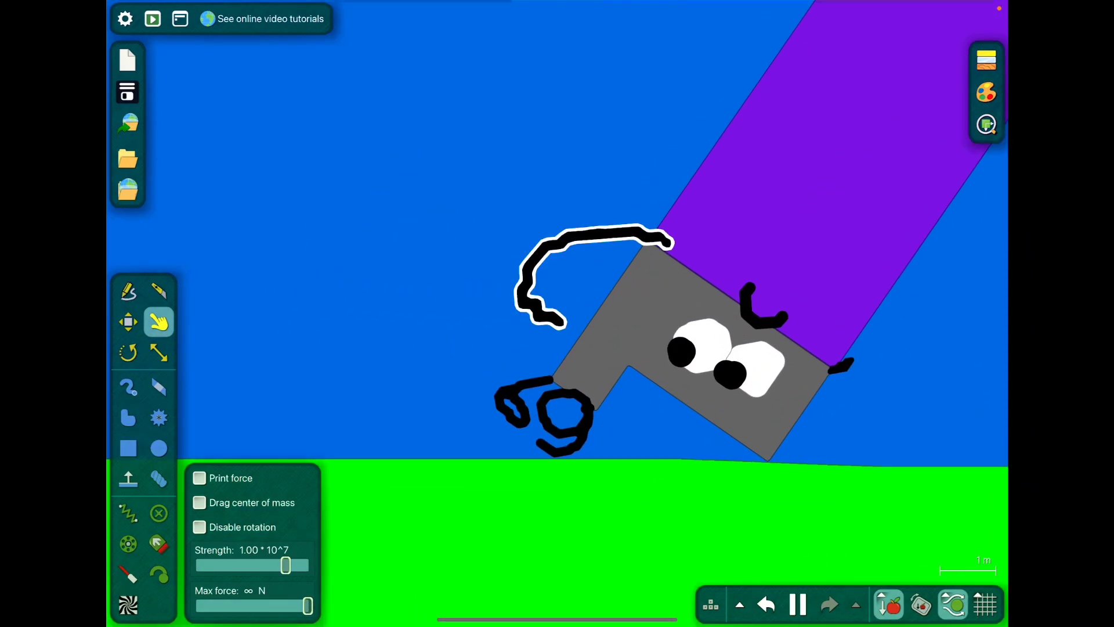
Step: Enlarge the grey character's arm slightly with the Scale tool
key("s")
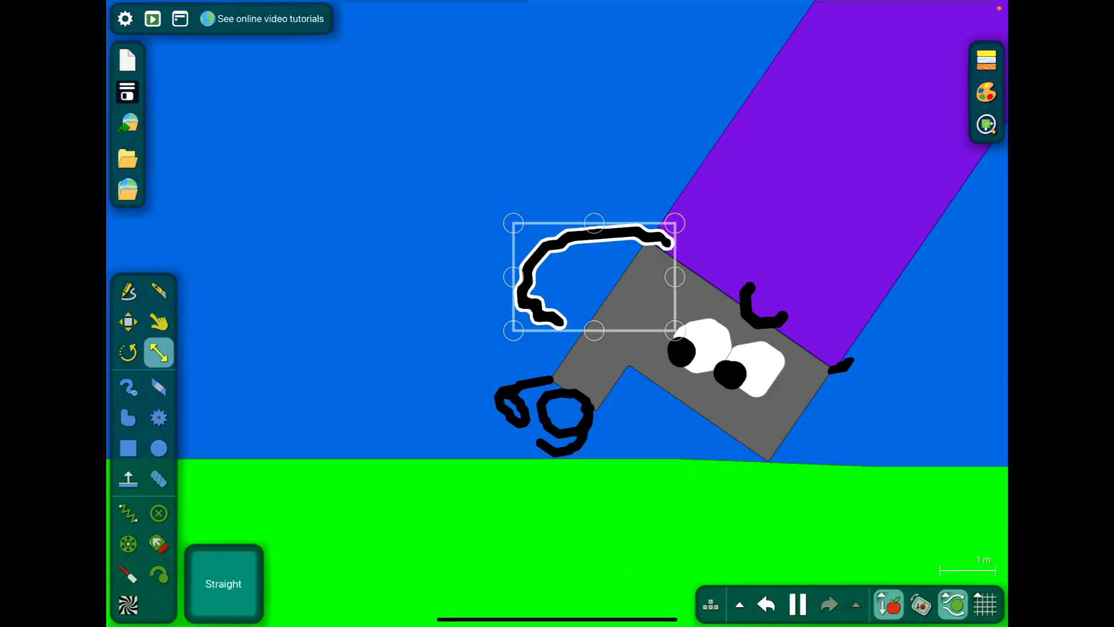
left_click_drag(510, 324, 510, 321)
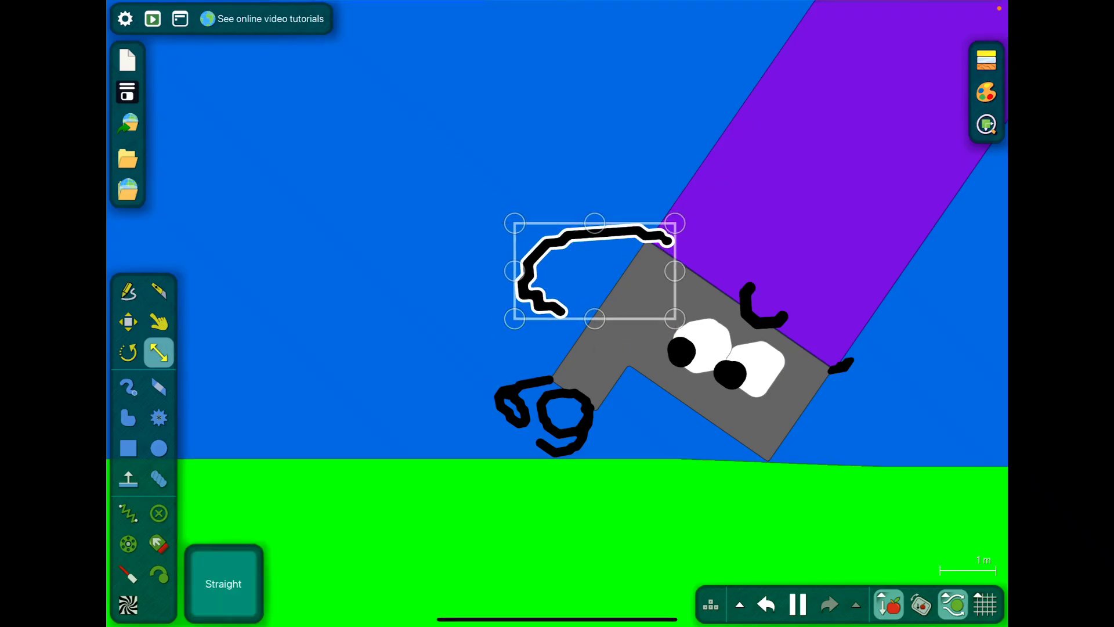
key("m")
scroll(609, 305, "down", 5)
scroll(610, 305, "down", 5)
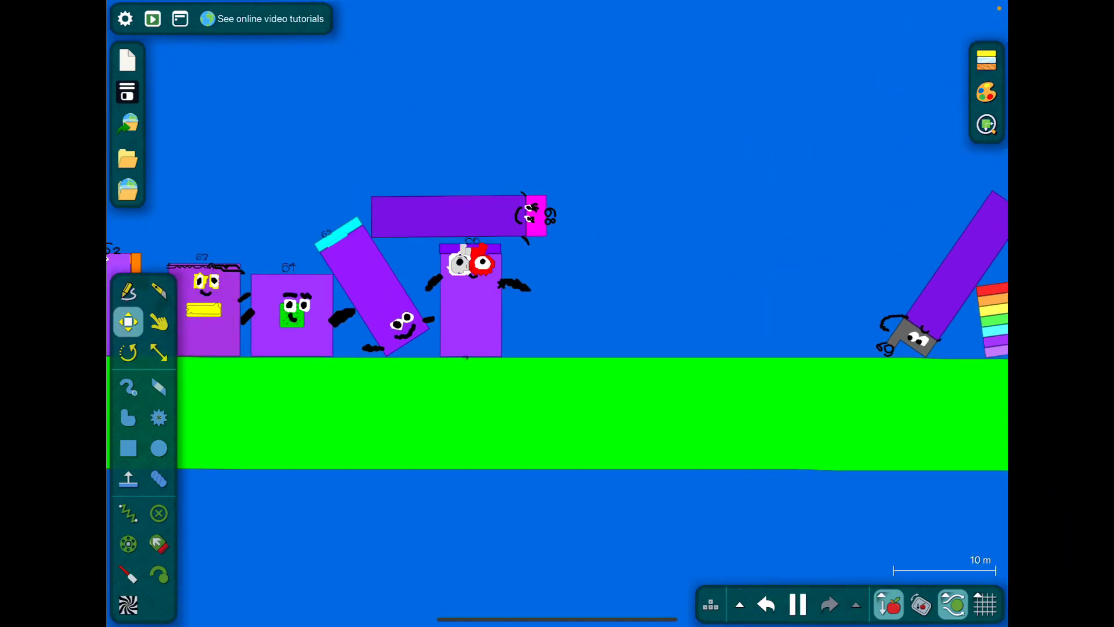
scroll(609, 304, "down", 3)
scroll(609, 305, "down", 5)
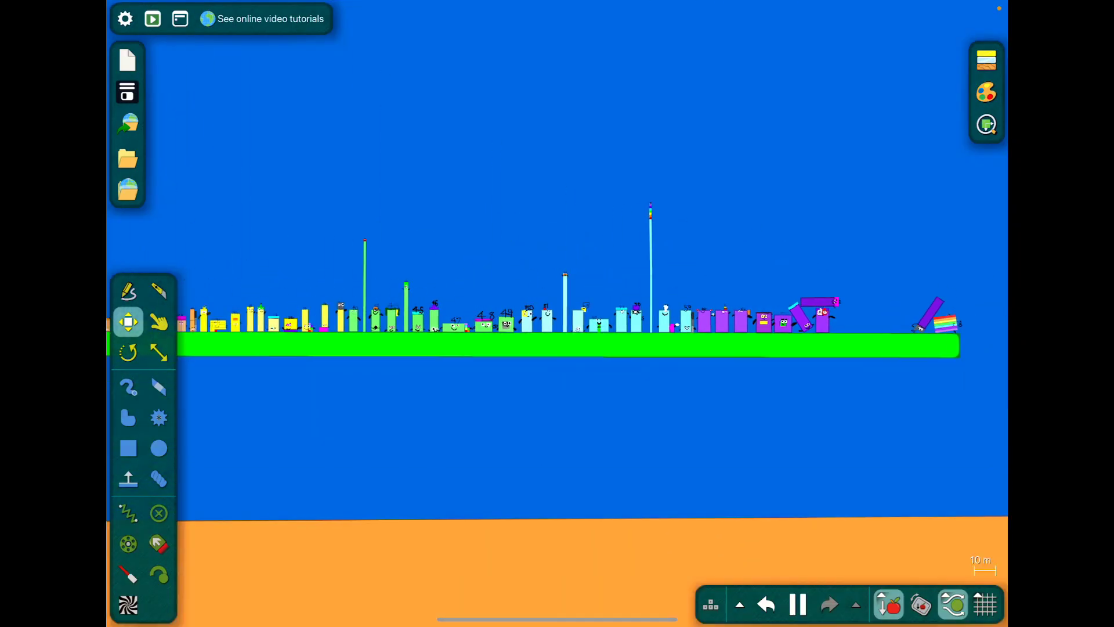
scroll(784, 288, "up", 5)
scroll(783, 288, "up", 3)
scroll(610, 304, "up", 5)
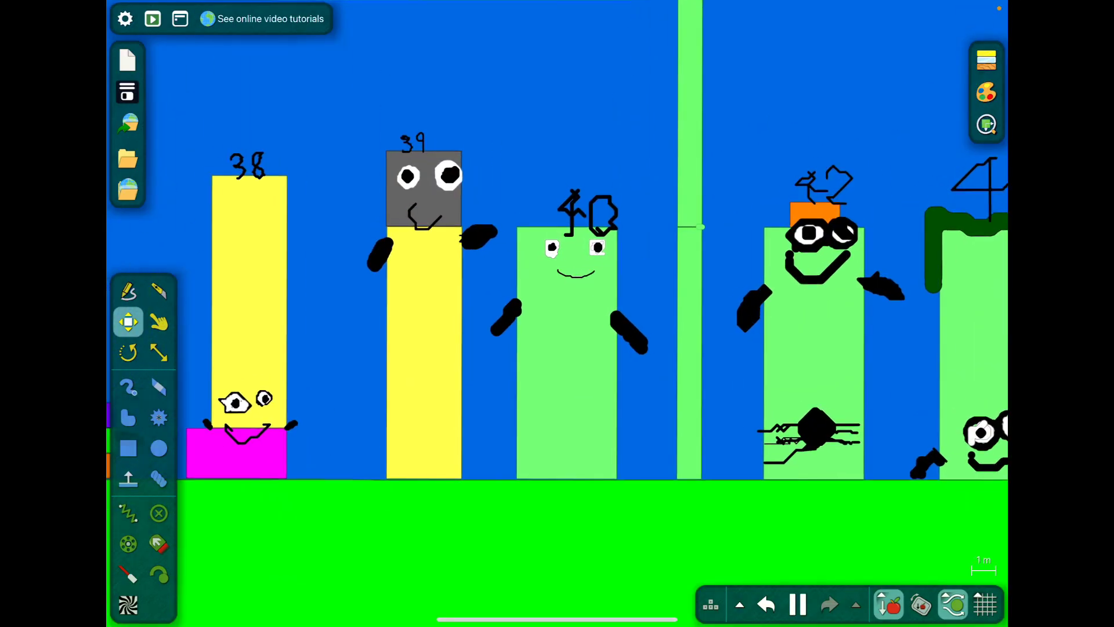
scroll(609, 305, "down", 8)
scroll(610, 304, "down", 3)
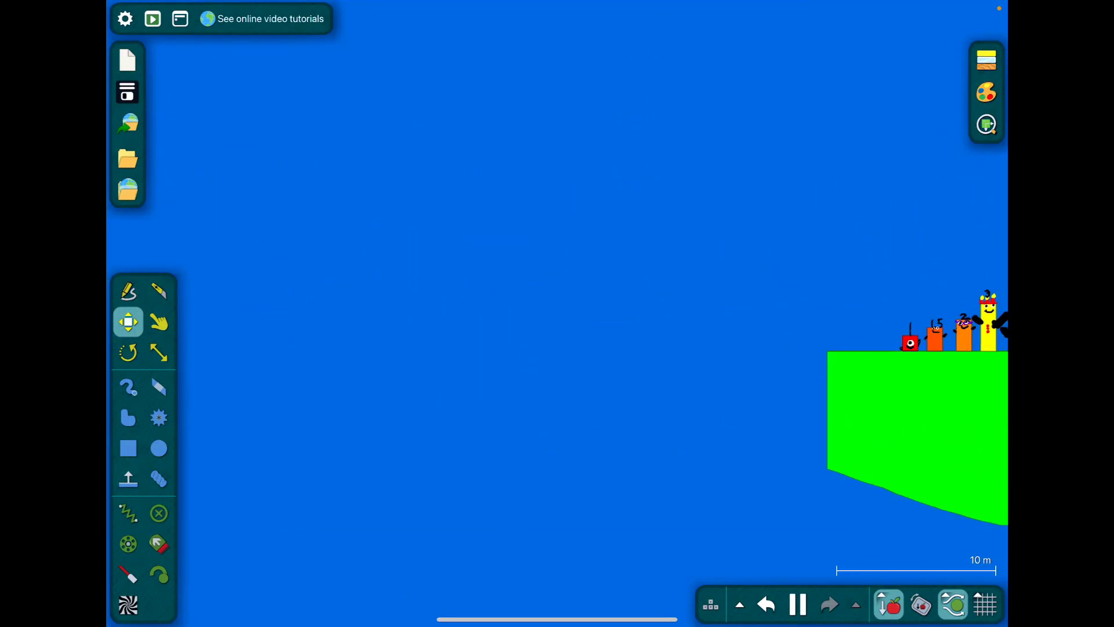
scroll(949, 375, "up", 4)
scroll(871, 348, "up", 4)
left_click_drag(349, 262, 783, 261)
scroll(609, 304, "down", 3)
left_click_drag(783, 305, 435, 305)
left_click_drag(696, 305, 565, 313)
scroll(609, 305, "down", 5)
scroll(784, 348, "up", 5)
left_click_drag(696, 349, 566, 348)
scroll(557, 348, "up", 2)
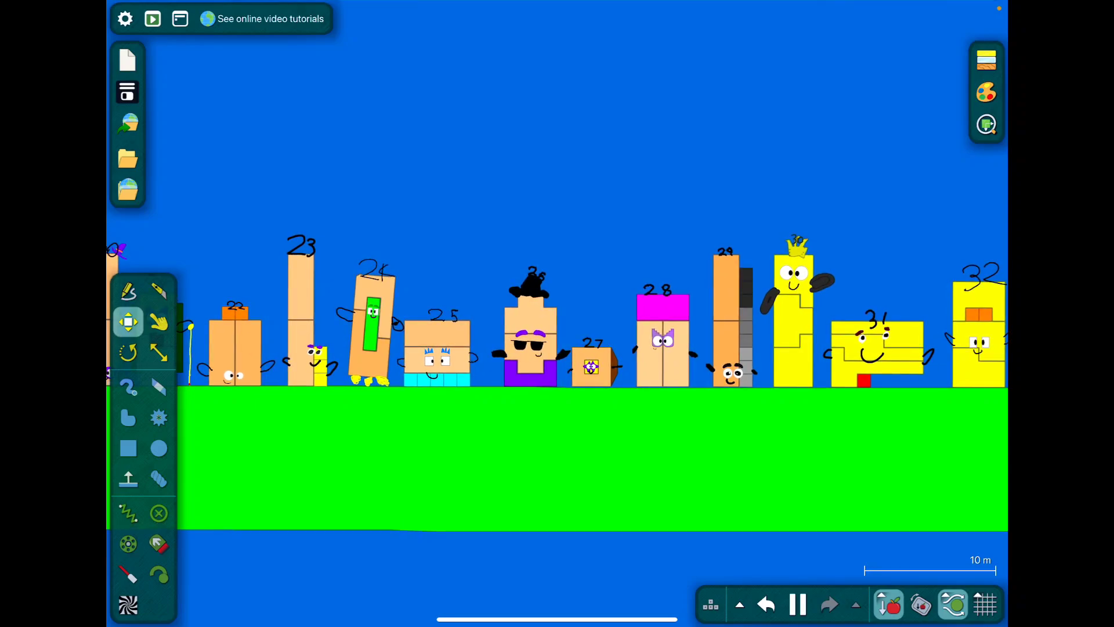
mouse_move(784, 331)
left_mouse_down()
mouse_move(610, 331)
mouse_move(679, 332)
left_mouse_up()
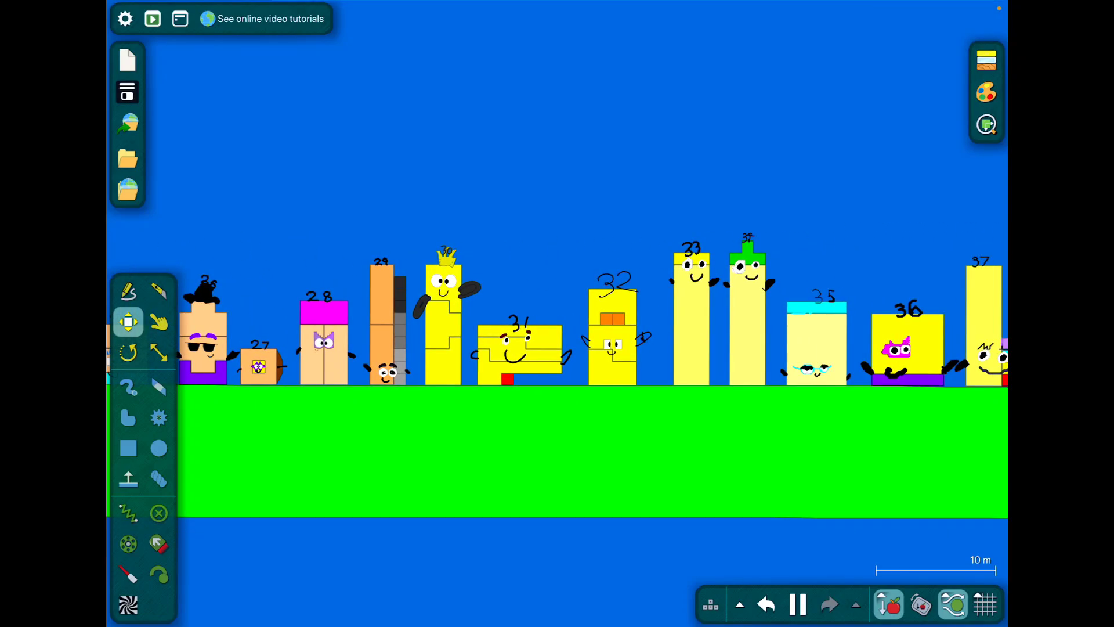
mouse_move(784, 332)
left_mouse_down()
mouse_move(679, 331)
mouse_move(696, 331)
left_mouse_up()
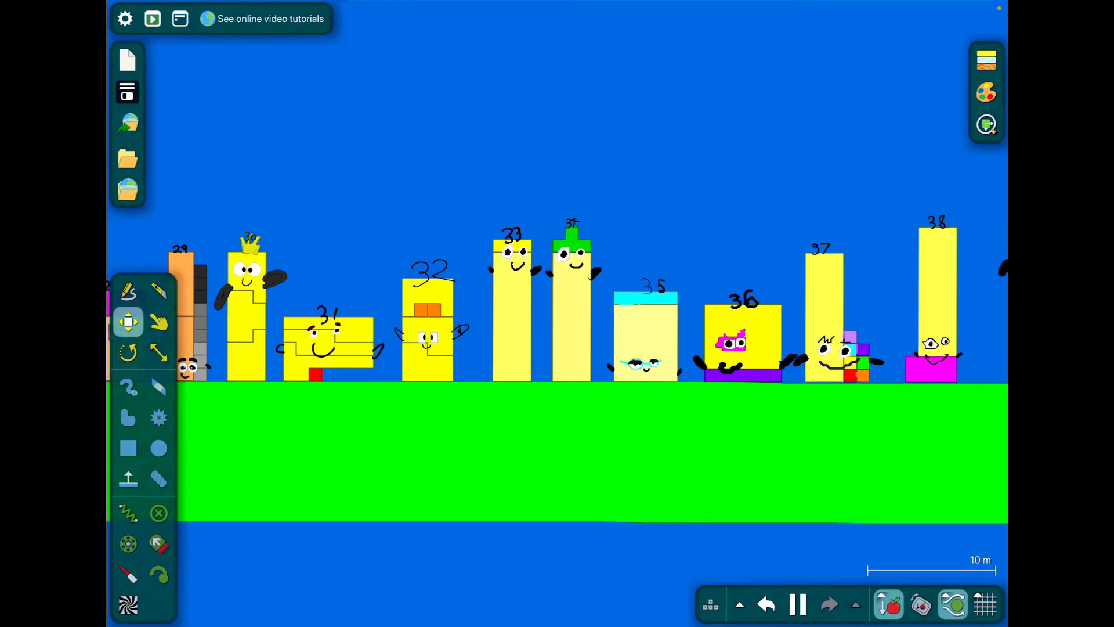
scroll(610, 349, "down", 5)
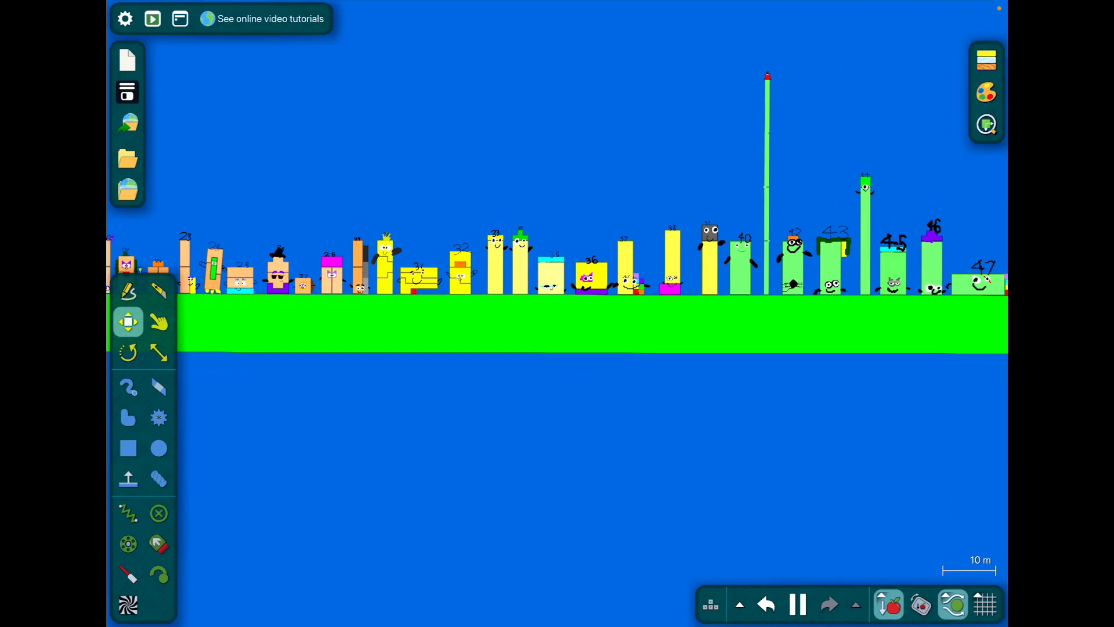
scroll(609, 305, "down", 5)
Step: Pan across the numberblocks row, then load 'numberblocks kit coole' from the Algobox results
left_click_drag(348, 306, 609, 305)
left_click(127, 190)
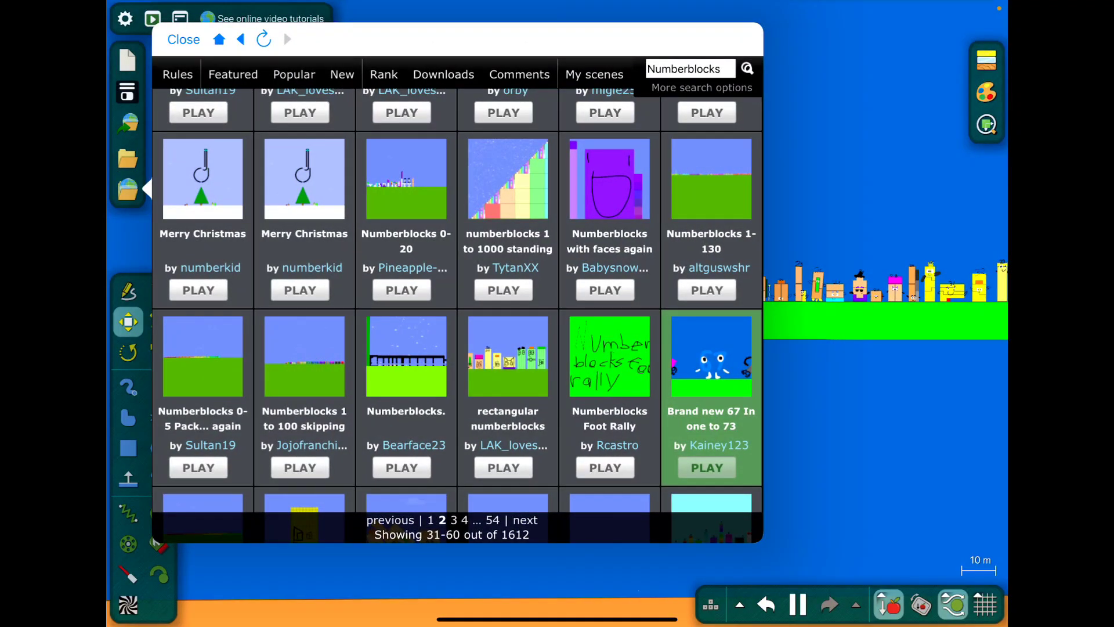
scroll(457, 313, "up", 5)
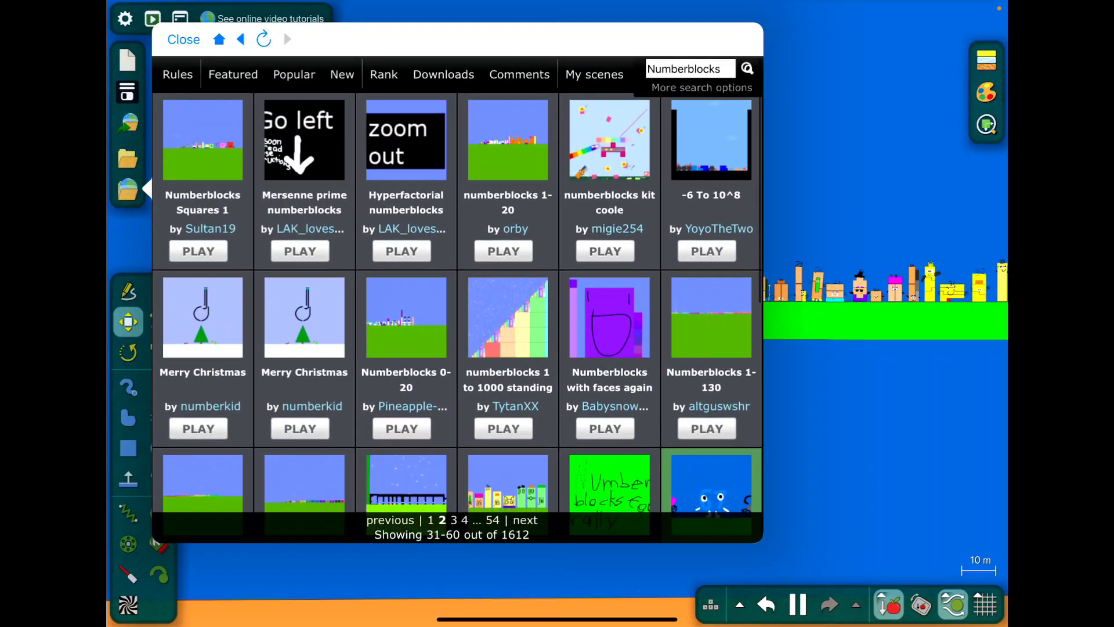
left_click(609, 174)
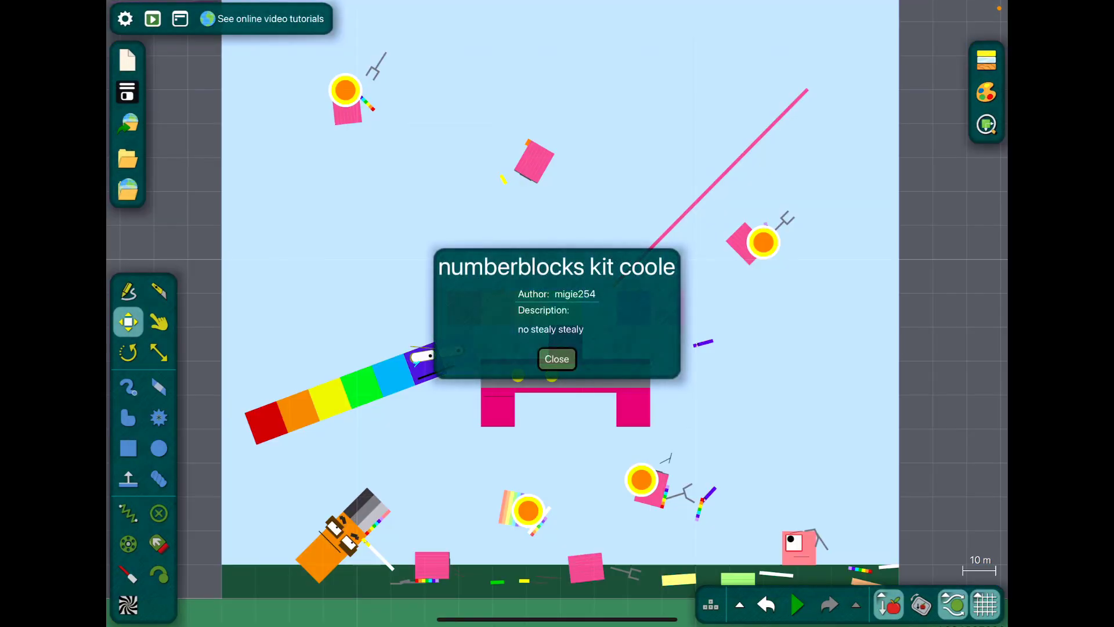
Step: Dismiss the info popup, run the simulation, and inspect the small × object
left_click(557, 359)
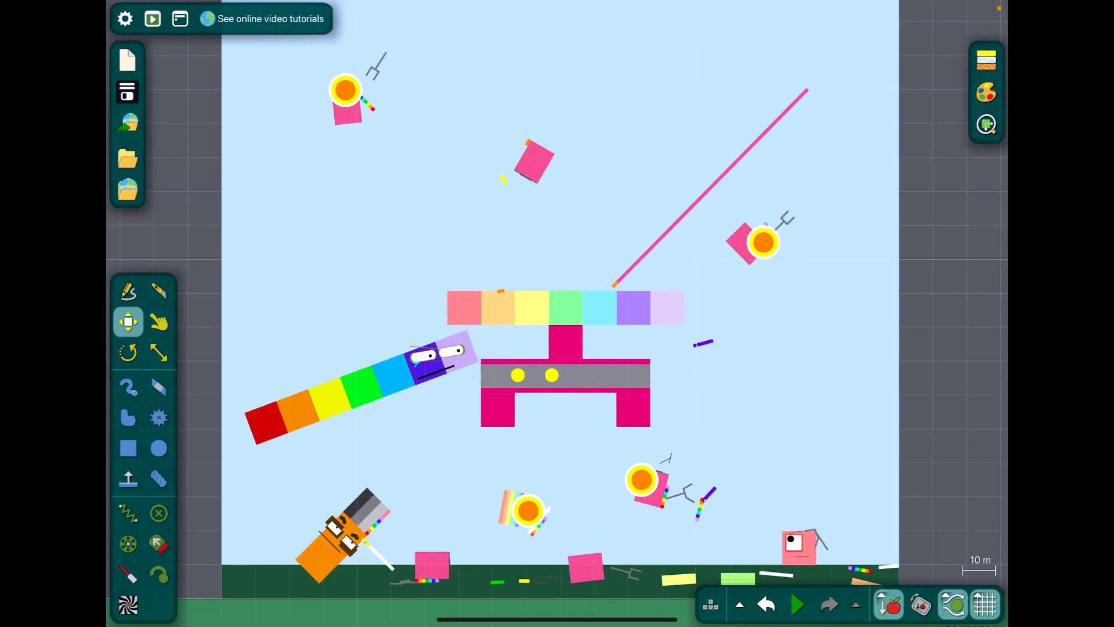
left_click(797, 605)
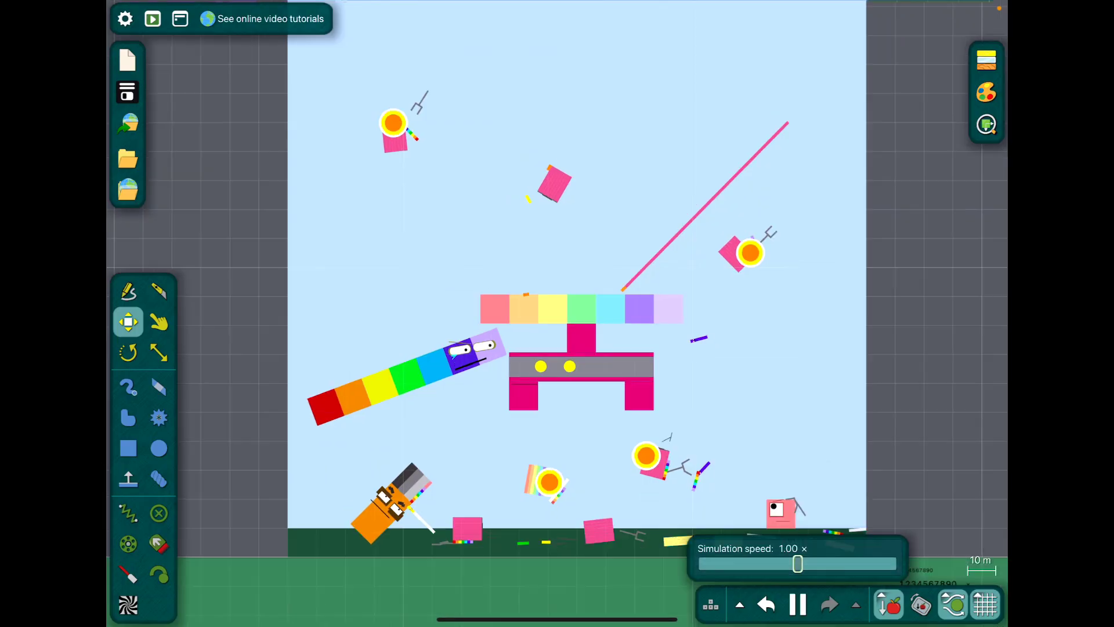
scroll(557, 313, "down", 10)
scroll(557, 313, "up", 5)
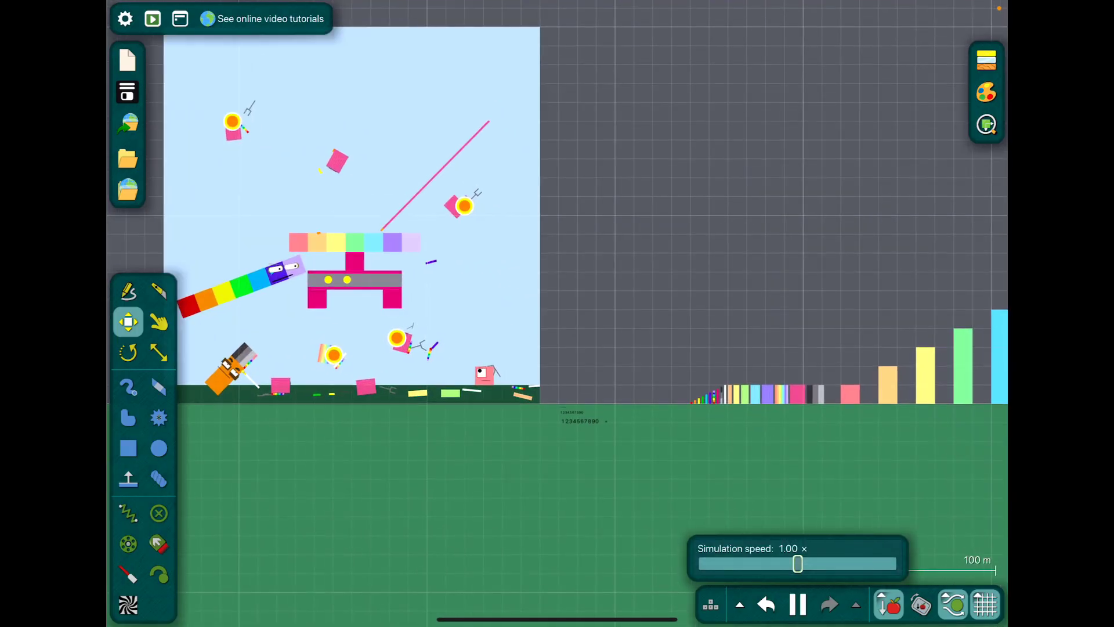
left_click_drag(348, 262, 784, 174)
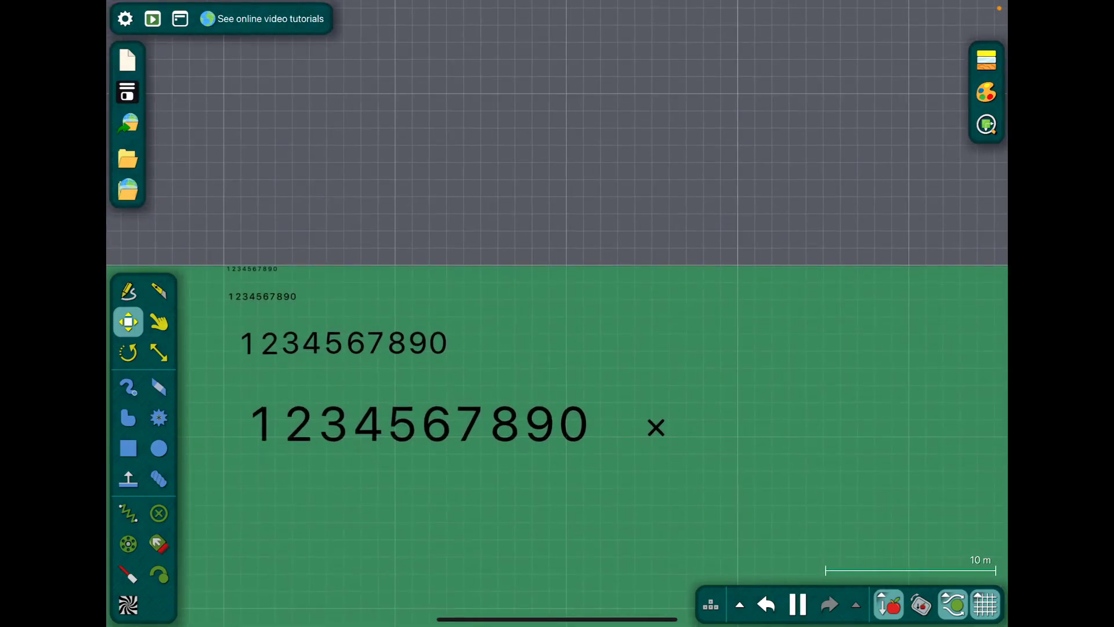
left_click(641, 425)
right_click(658, 427)
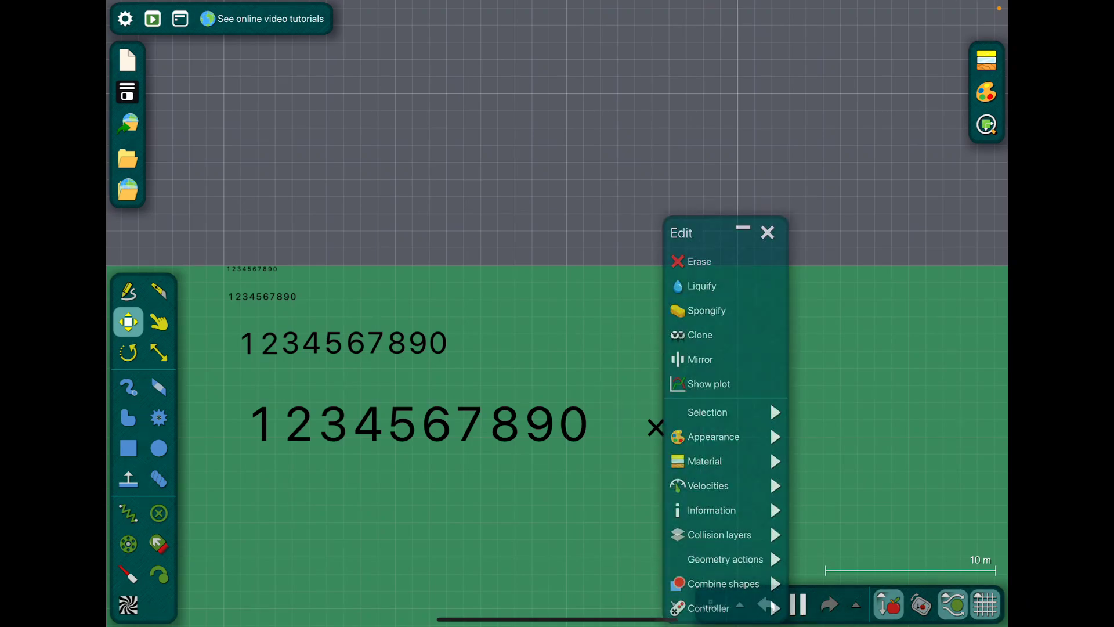
left_click(522, 522)
Step: Pan and zoom along the row of coloured bars, then back to the floor
left_click_drag(435, 366, 532, 348)
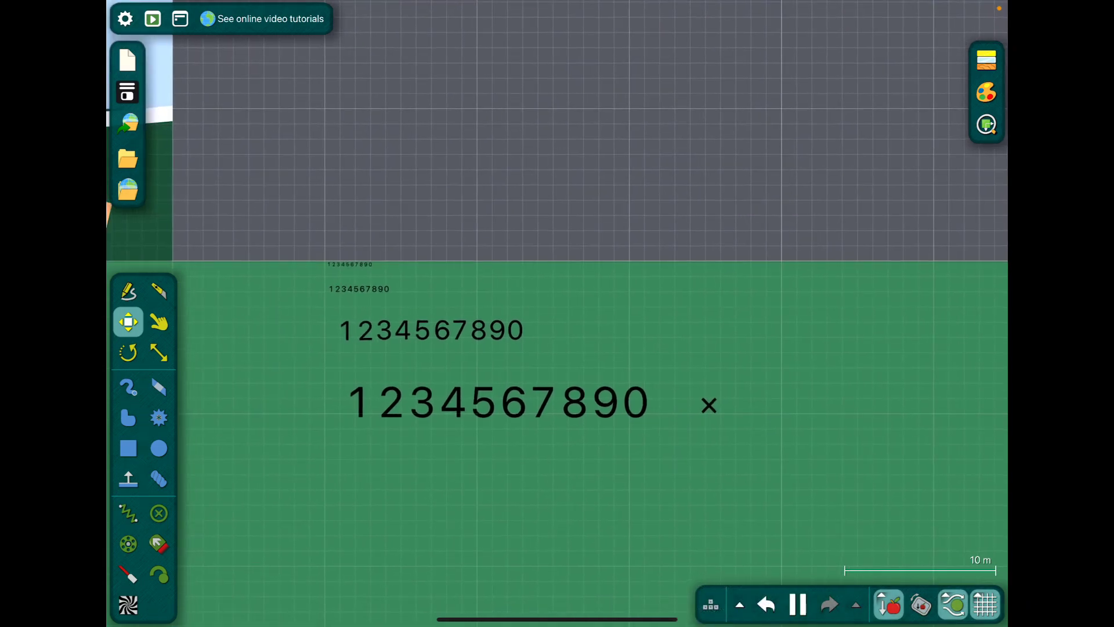
left_click_drag(784, 218, 314, 331)
left_click_drag(783, 261, 262, 304)
scroll(558, 349, "down", 5)
scroll(557, 348, "down", 5)
mouse_move(871, 261)
left_mouse_down()
mouse_move(610, 304)
mouse_move(436, 305)
left_mouse_up()
left_click_drag(783, 261, 435, 306)
left_click_drag(697, 261, 480, 305)
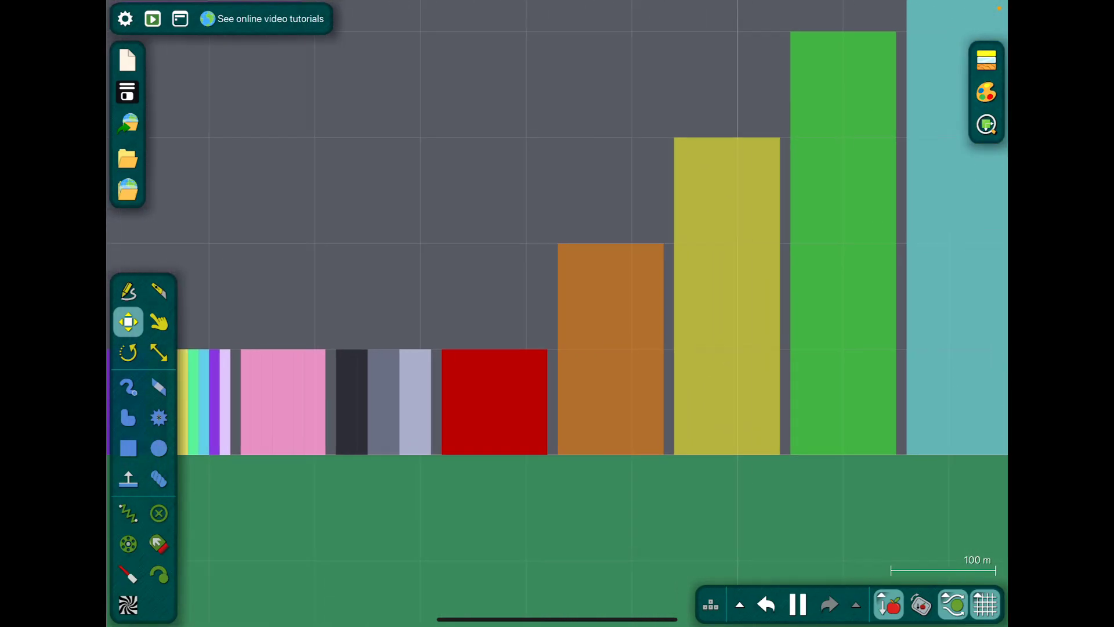
left_click_drag(784, 261, 567, 409)
mouse_move(871, 305)
left_mouse_down()
mouse_move(435, 305)
mouse_move(523, 305)
left_mouse_up()
left_click_drag(784, 304, 435, 304)
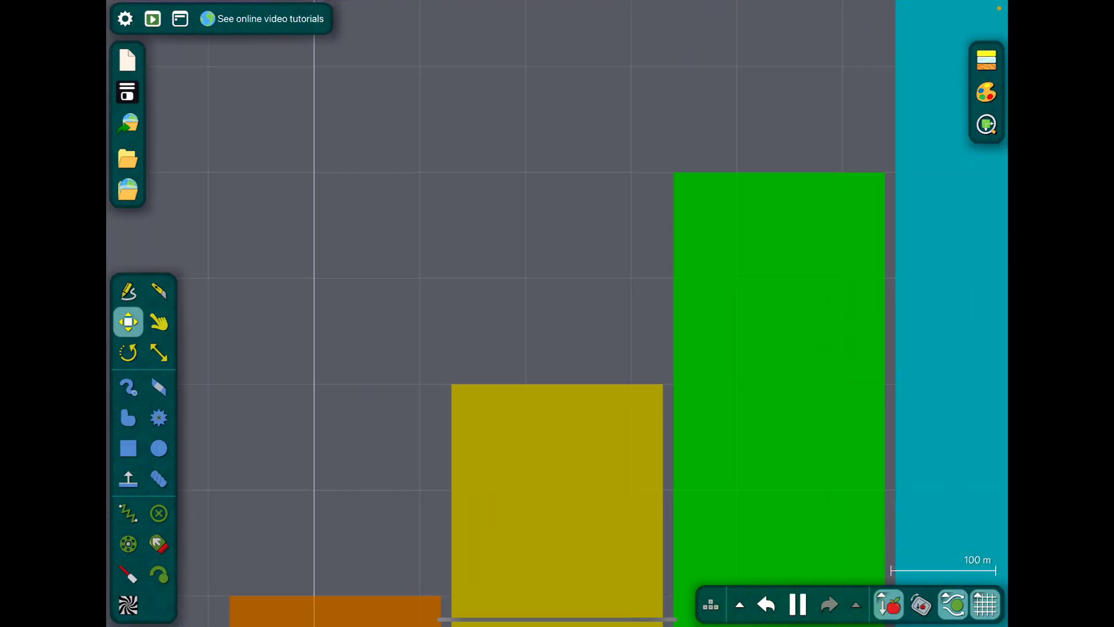
left_click_drag(783, 304, 523, 305)
mouse_move(784, 305)
left_mouse_down()
mouse_move(348, 305)
mouse_move(523, 305)
left_mouse_up()
left_click_drag(435, 348, 636, 261)
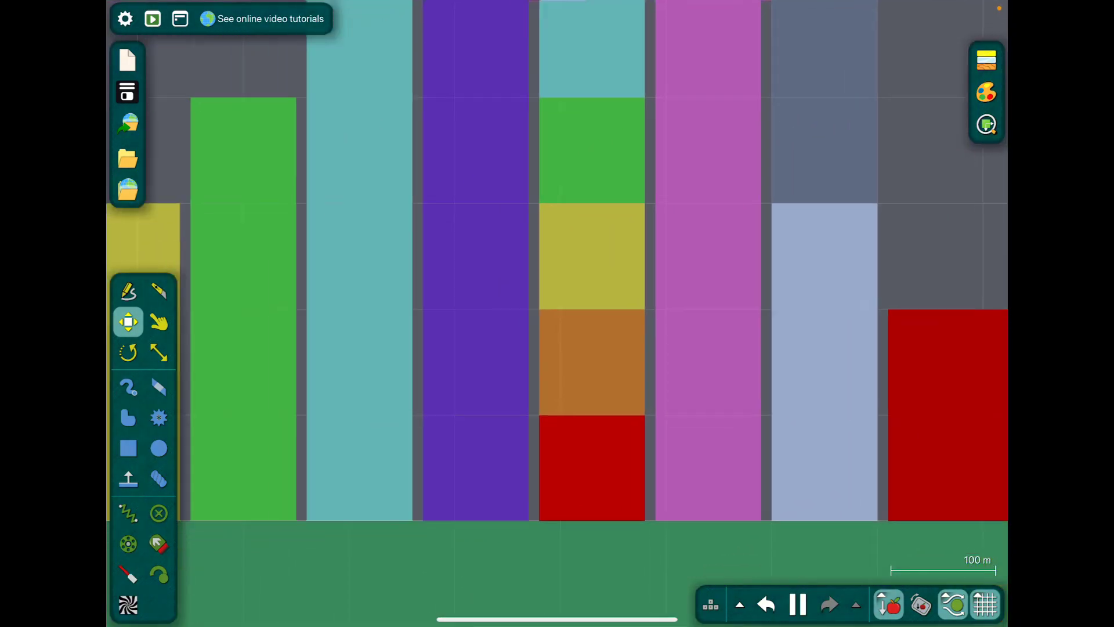
Step: Select the blue-grey stacked bar, pan over the tall bars, and reopen Algobox
left_click(836, 261)
mouse_move(435, 305)
left_mouse_down()
mouse_move(697, 305)
mouse_move(609, 306)
left_mouse_up()
mouse_move(783, 305)
left_mouse_down()
mouse_move(349, 305)
mouse_move(610, 304)
left_mouse_up()
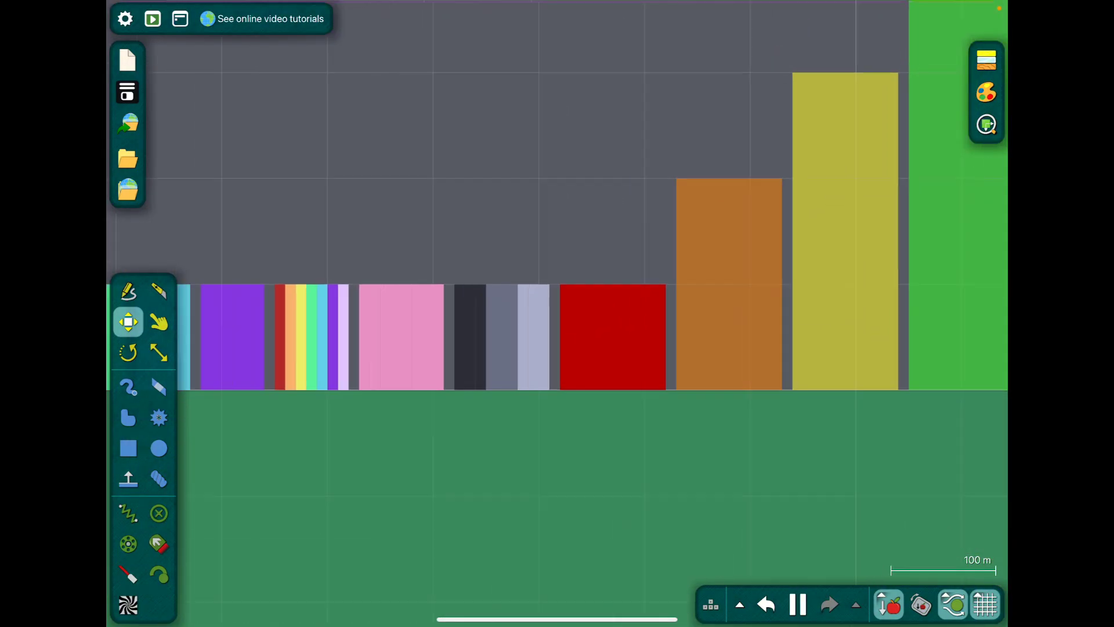
left_click_drag(784, 306, 435, 305)
left_click_drag(783, 305, 348, 305)
scroll(557, 313, "up", 3)
scroll(558, 314, "up", 3)
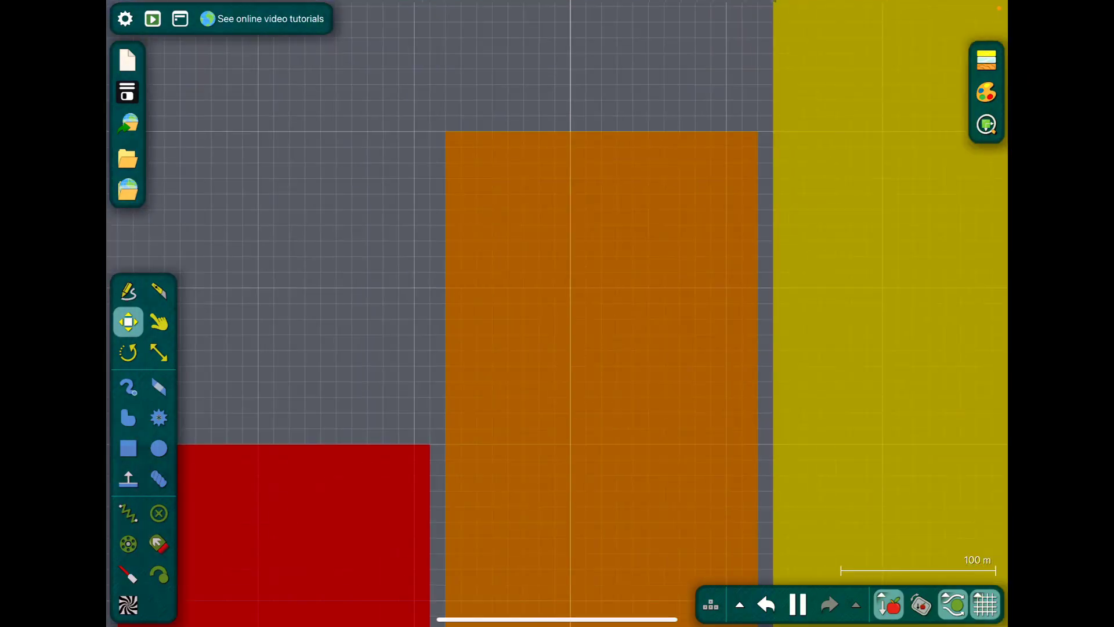
left_click_drag(784, 304, 348, 305)
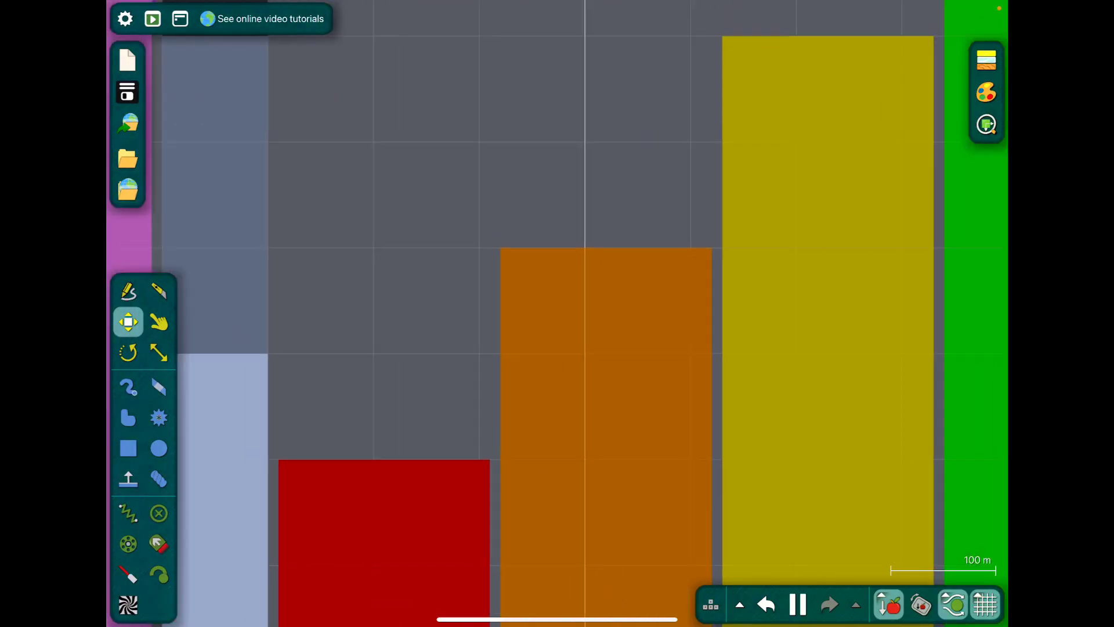
left_click_drag(784, 305, 348, 305)
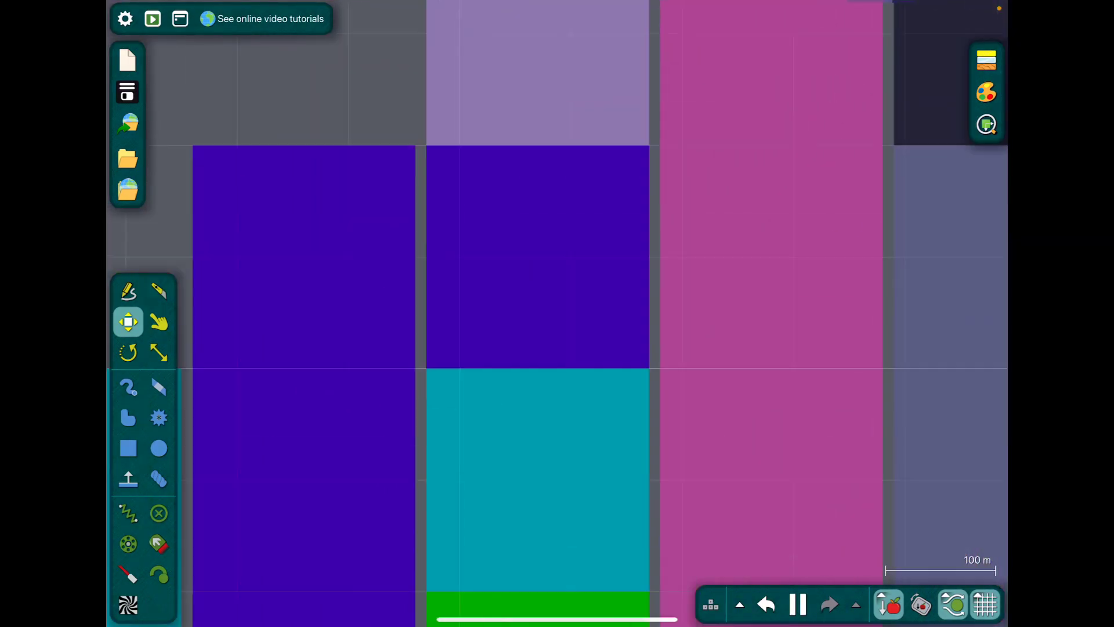
left_click_drag(784, 305, 348, 305)
left_click_drag(783, 305, 348, 305)
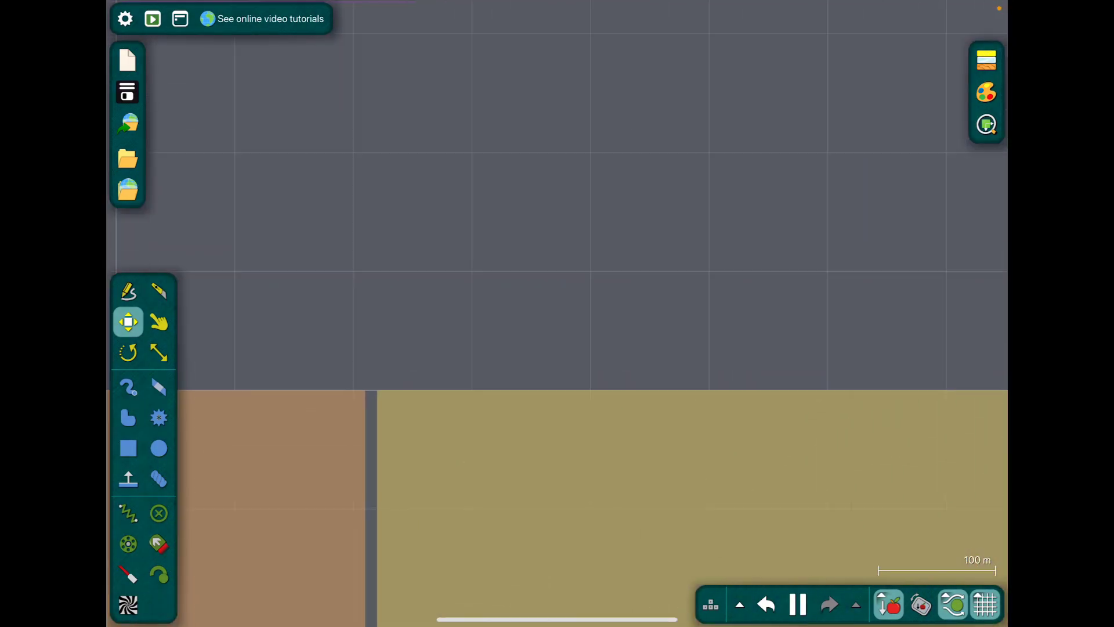
left_click_drag(784, 435, 348, 174)
left_click_drag(784, 349, 436, 261)
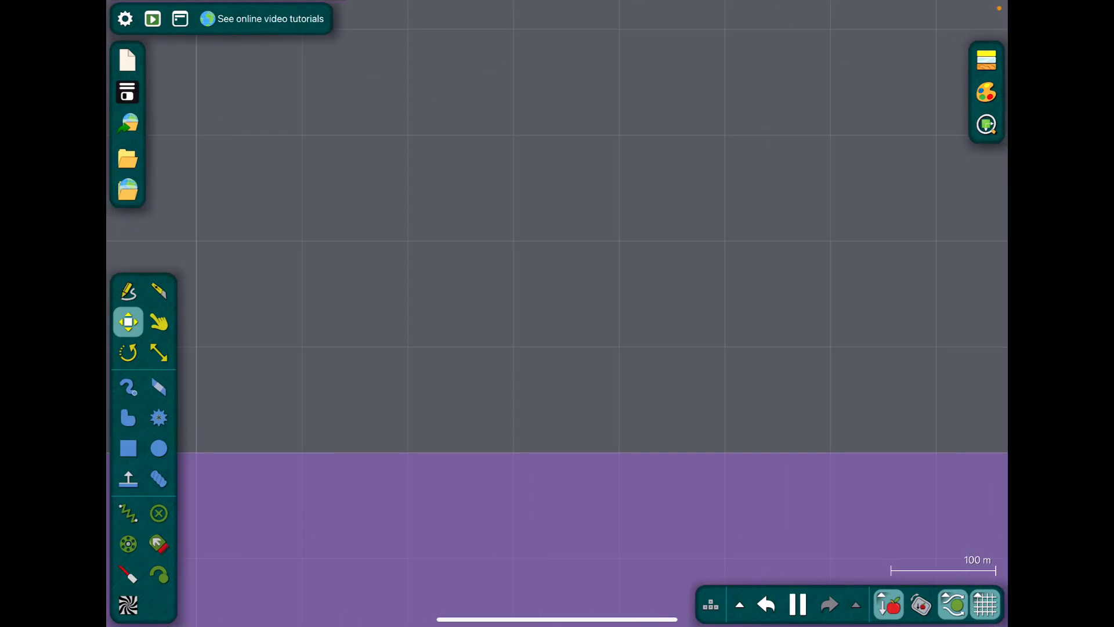
left_click(128, 157)
scroll(457, 313, "down", 8)
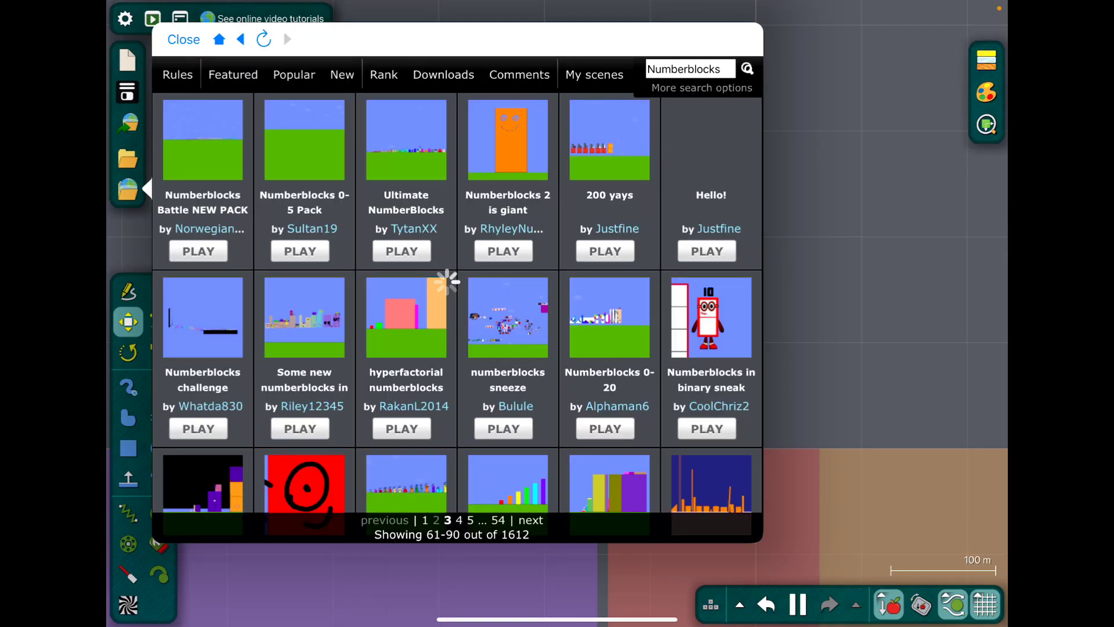
Step: Load Justfine's 'Hello!' scene of tiny pink and grey blocks from page 3
left_click(710, 174)
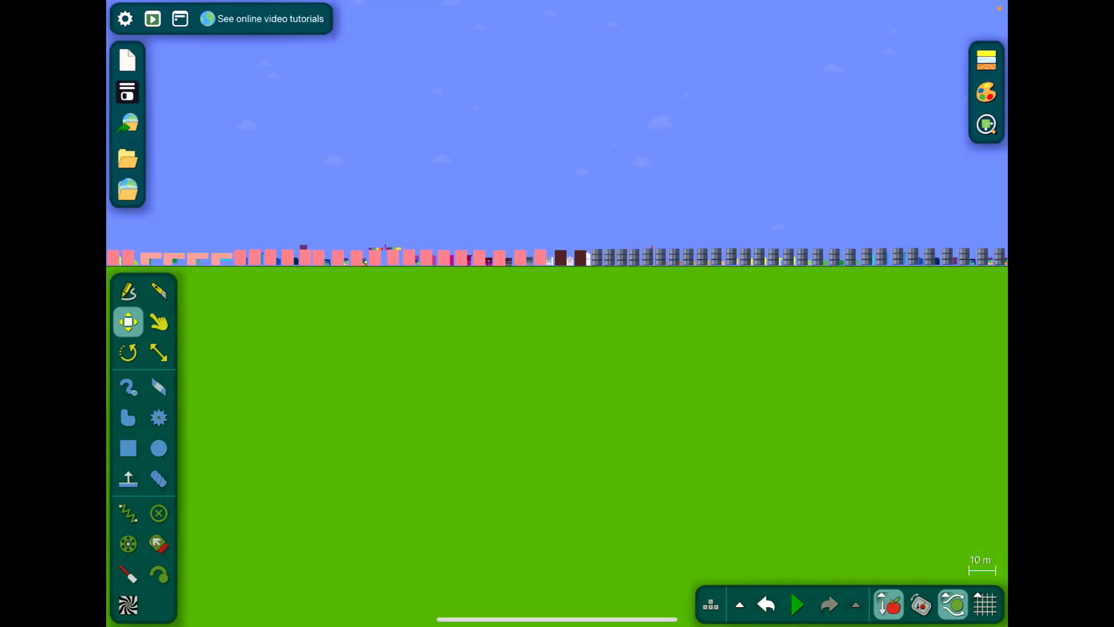
scroll(557, 262, "down", 5)
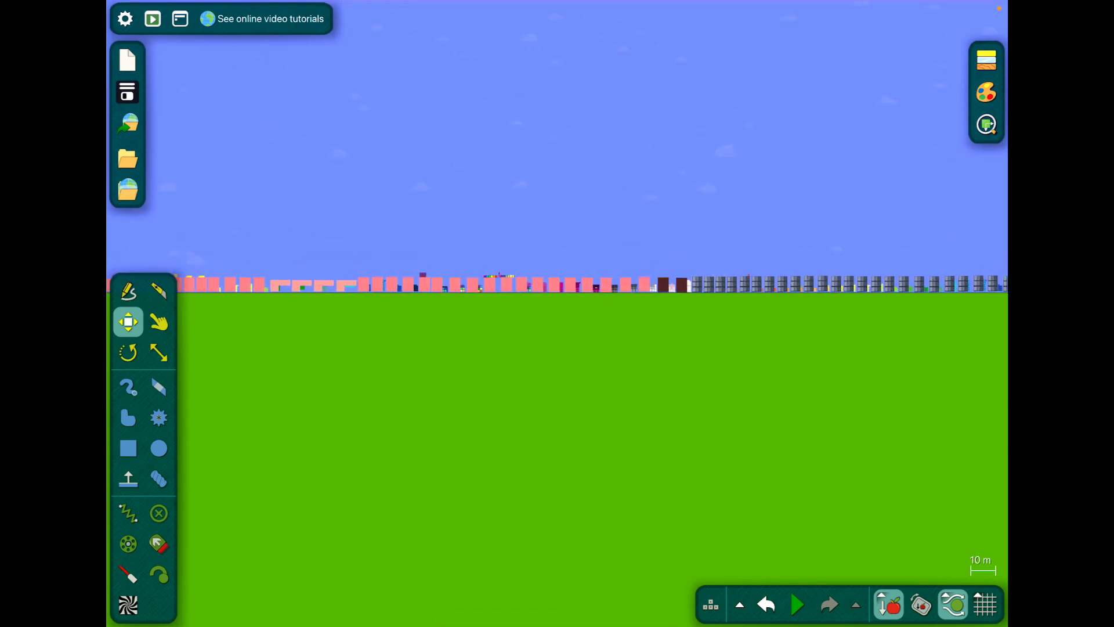
scroll(558, 278, "up", 5)
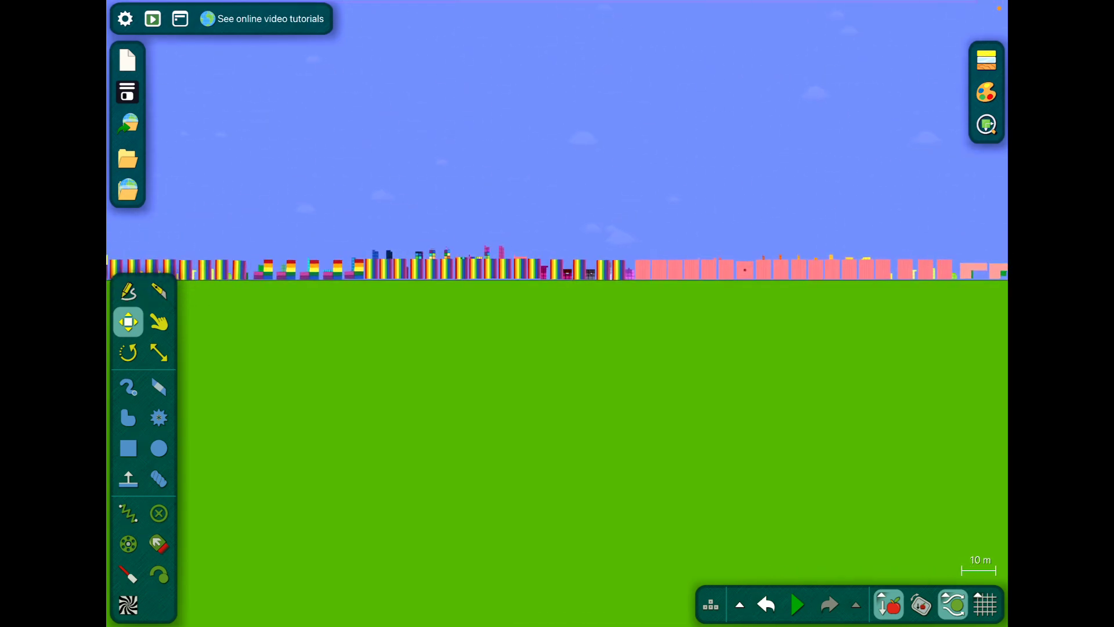
scroll(557, 279, "up", 4)
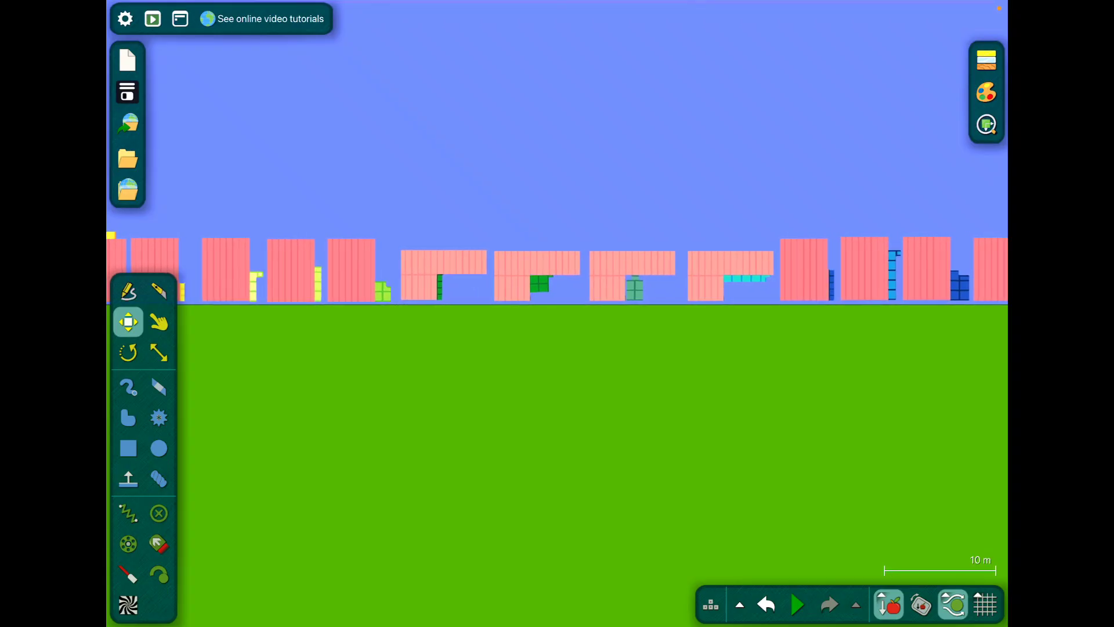
scroll(557, 279, "down", 2)
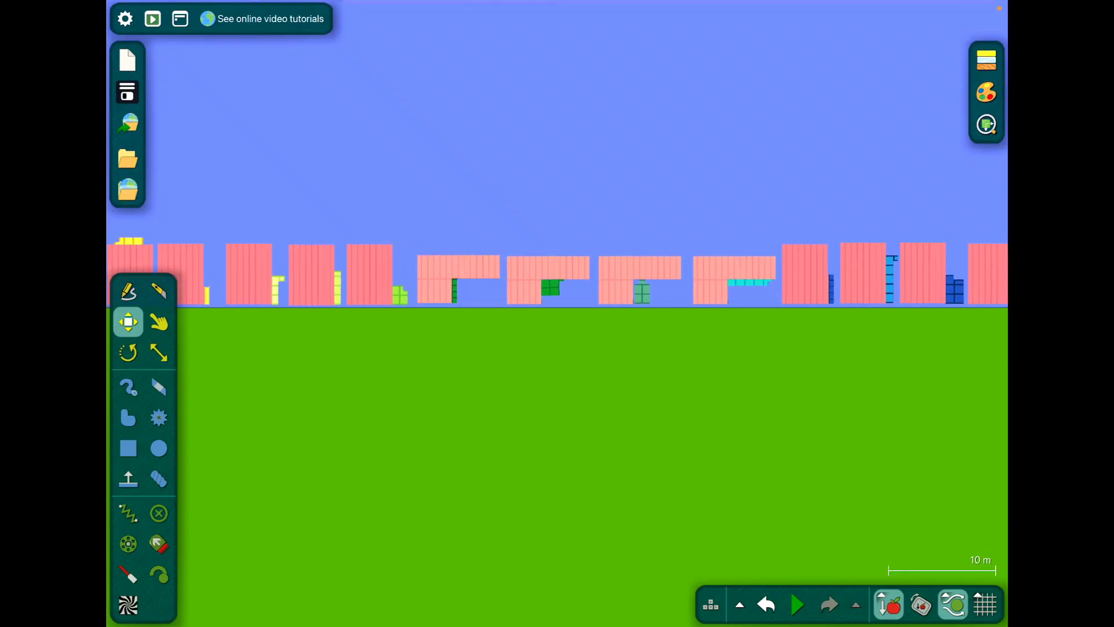
scroll(557, 279, "up", 3)
scroll(557, 279, "up", 5)
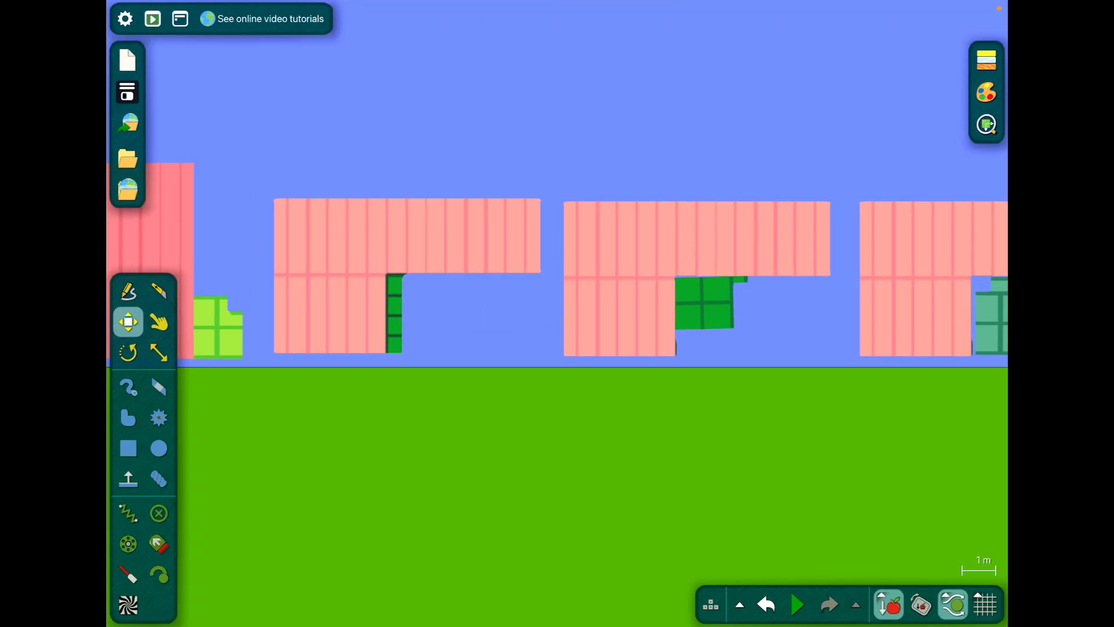
scroll(557, 279, "down", 2)
scroll(558, 278, "down", 3)
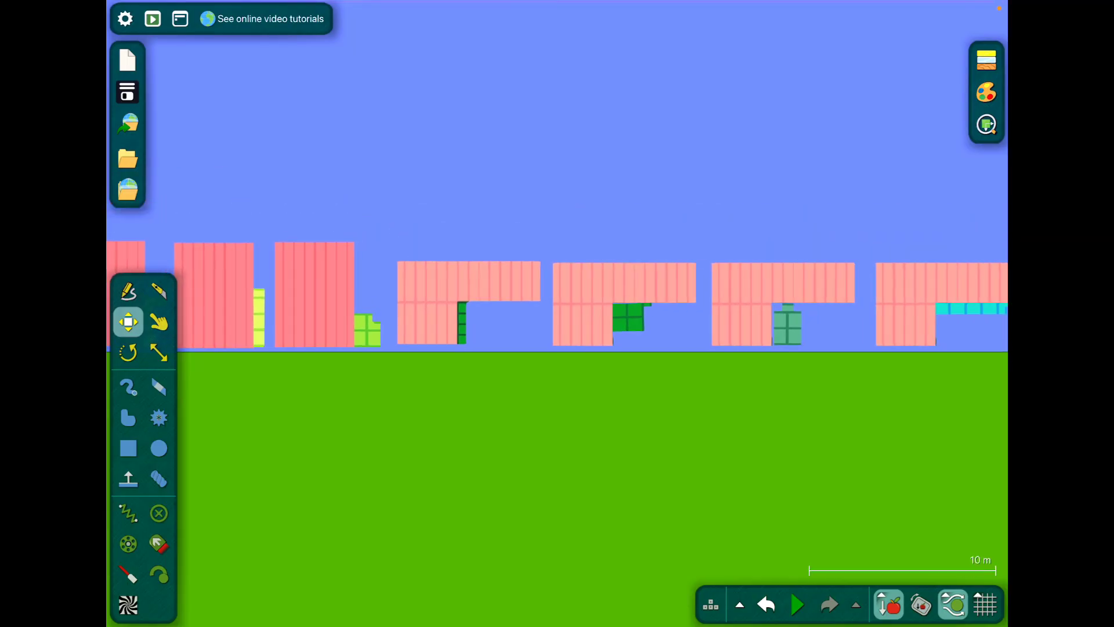
scroll(557, 279, "down", 3)
scroll(557, 278, "down", 2)
Step: Play 'Numberblocks I made for you', then Whatda830's 'Steal a numberblocks' from page 4
left_click(127, 191)
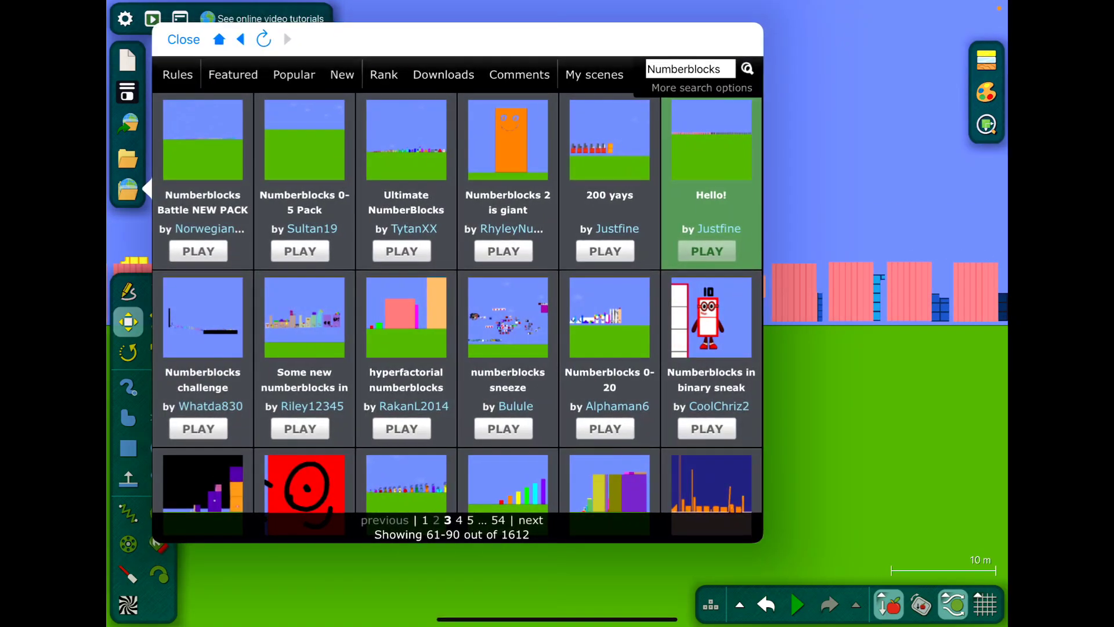
scroll(456, 305, "down", 3)
scroll(457, 305, "down", 3)
scroll(457, 305, "down", 2)
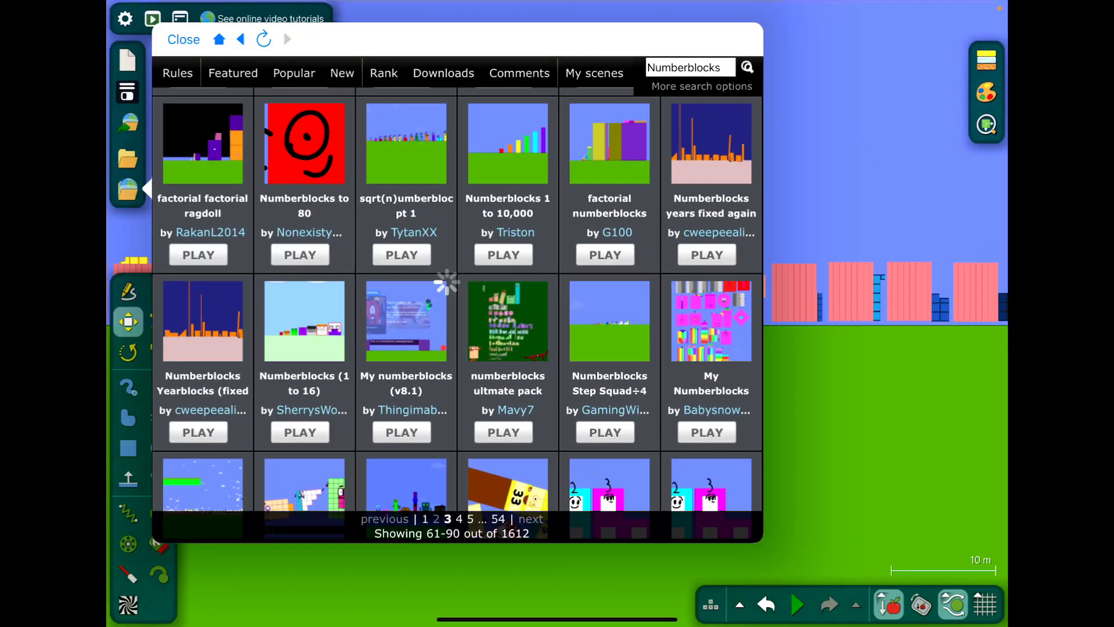
left_click(459, 519)
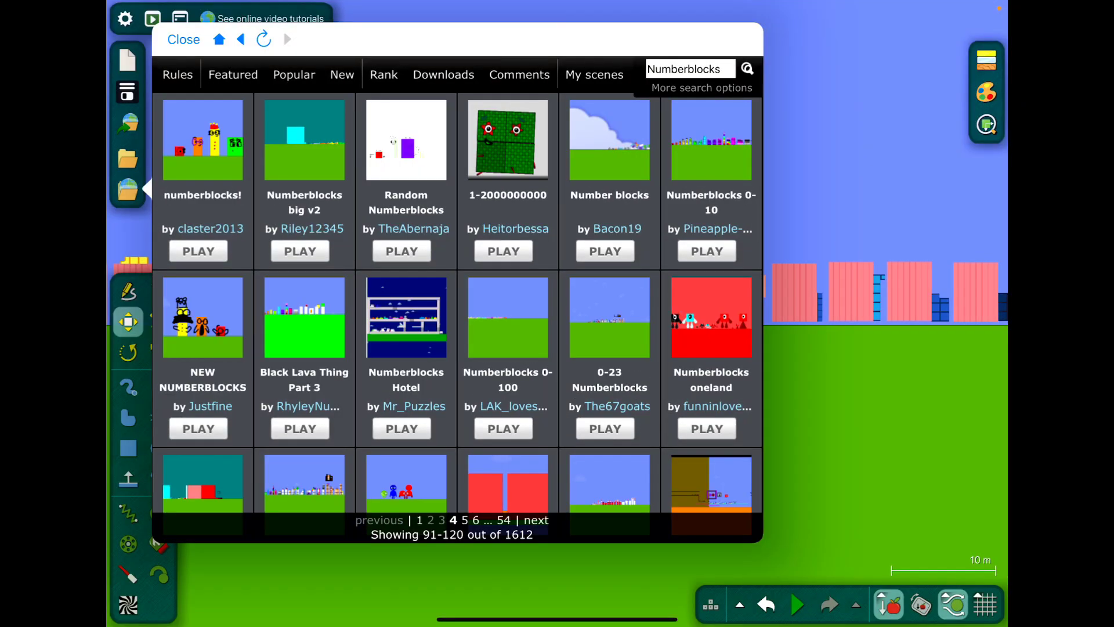
scroll(458, 313, "down", 5)
scroll(457, 314, "down", 3)
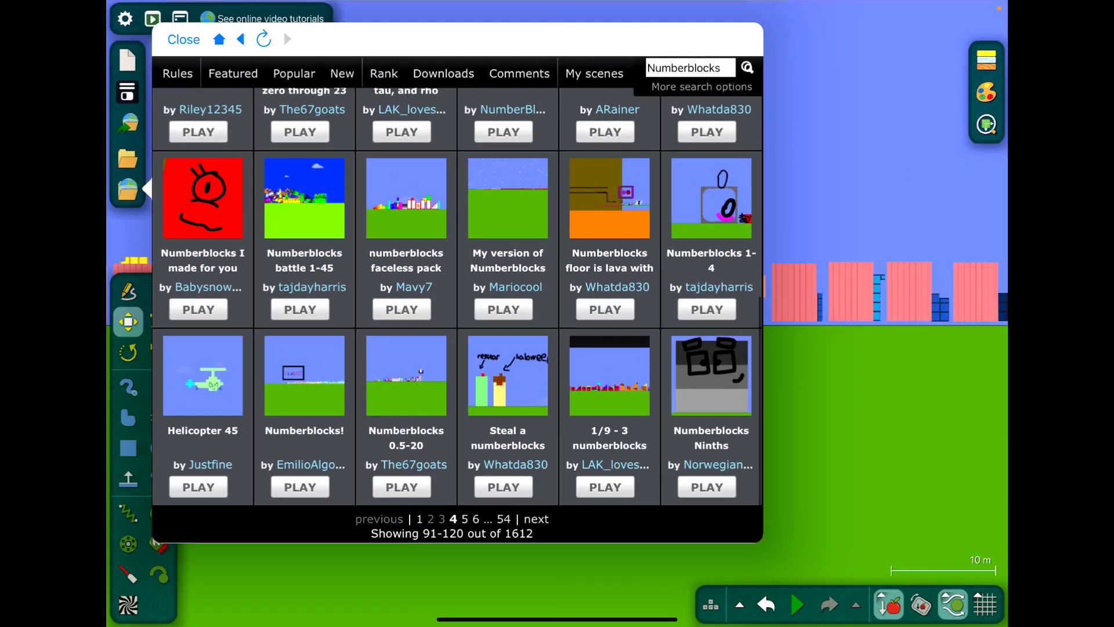
left_click(199, 310)
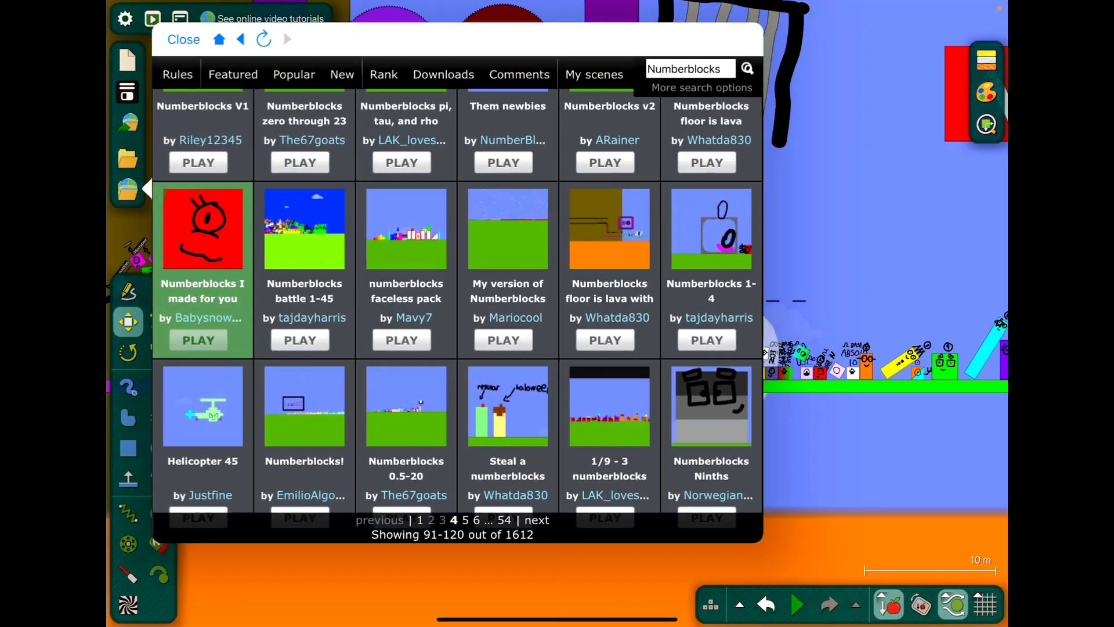
scroll(457, 313, "down", 1)
left_click(507, 436)
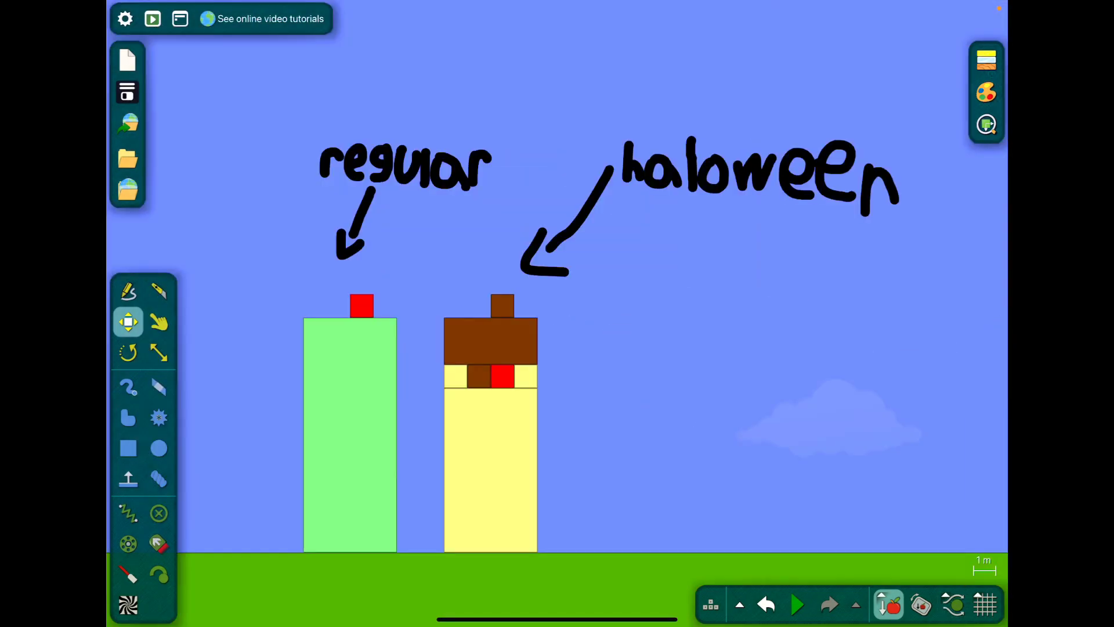
scroll(557, 348, "down", 5)
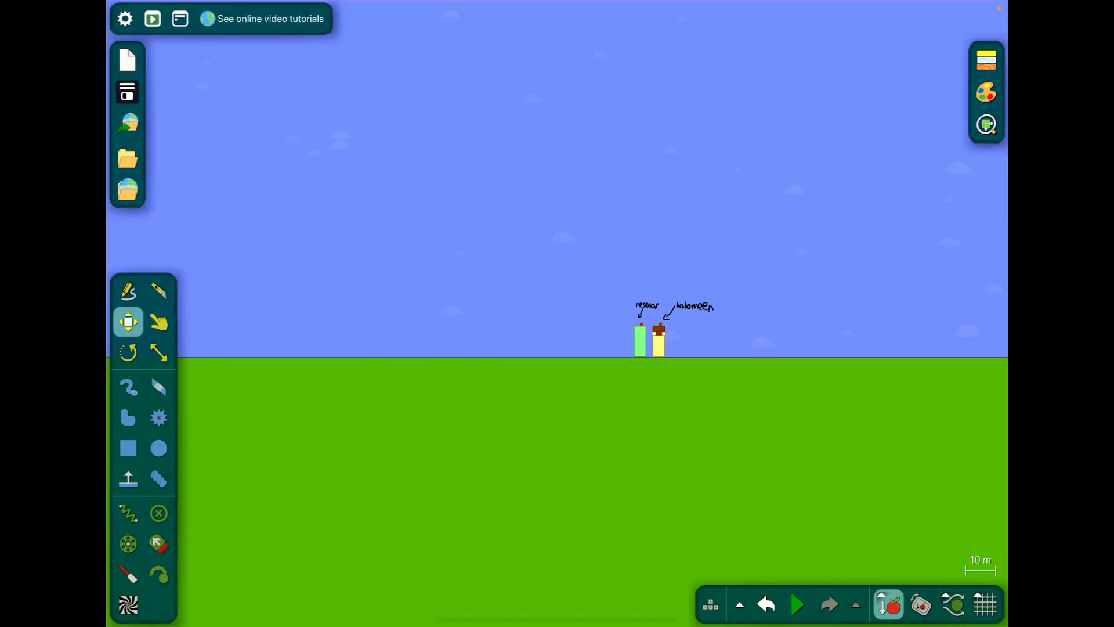
scroll(653, 339, "up", 3)
scroll(653, 339, "up", 5)
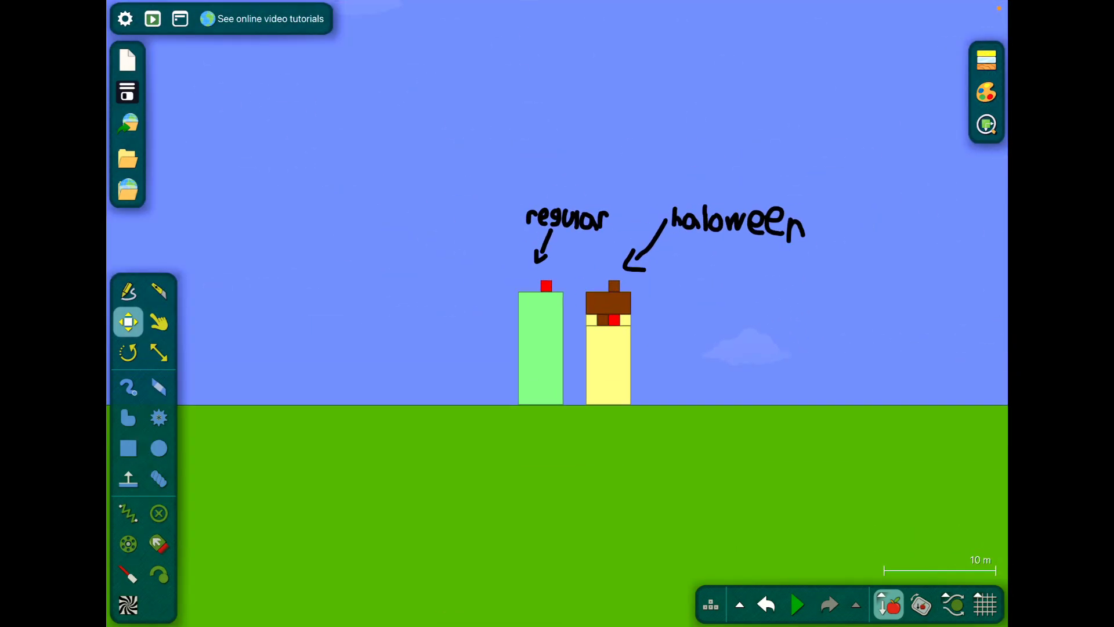
scroll(609, 349, "up", 2)
scroll(609, 419, "up", 1)
Step: Reopen Algobox on page 4 after viewing the regular and haloween blocks
left_click(128, 190)
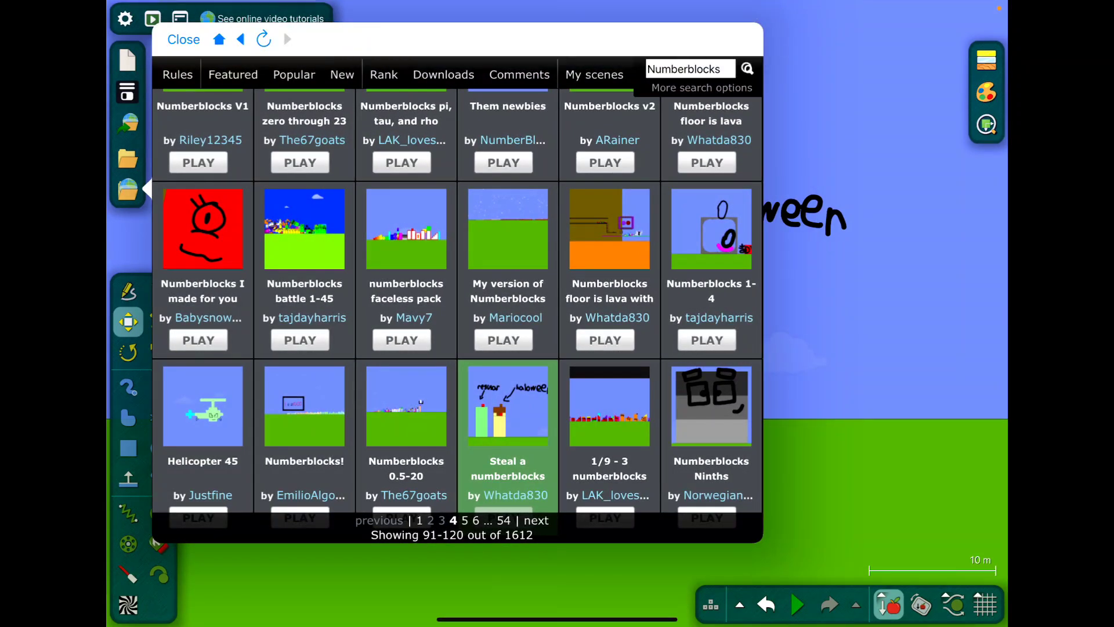
Step: Go to page 5 and load 'Ai can't make numberblocks' with green 4 and purple 6
left_click(536, 520)
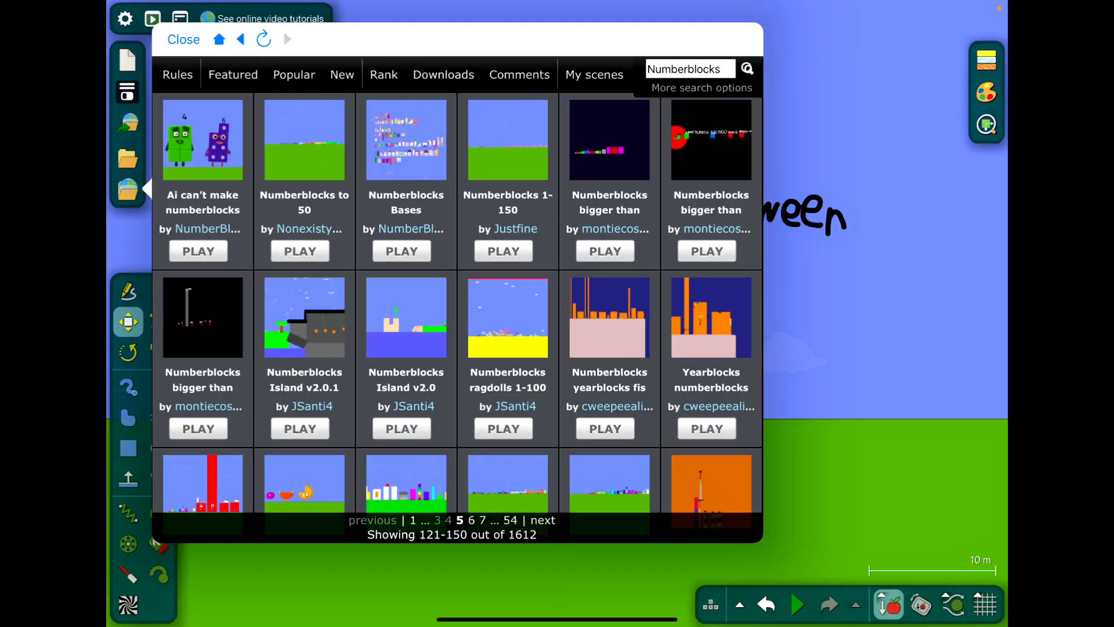
left_click(198, 250)
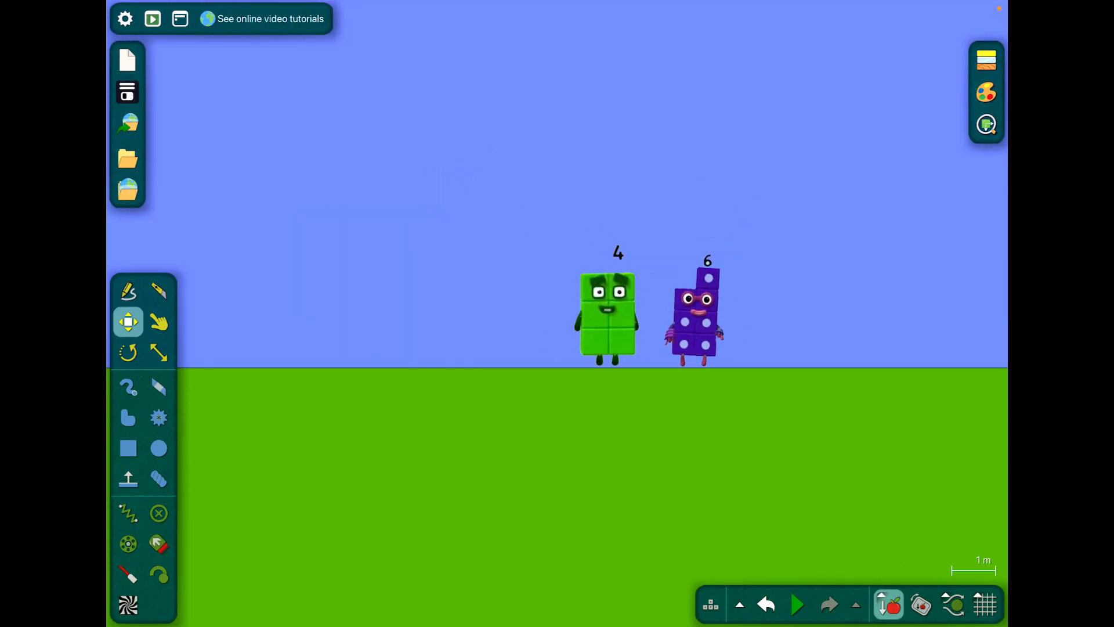
Step: Run the simulation, switch to the Drag tool and bring up the Algobox browser
key("space")
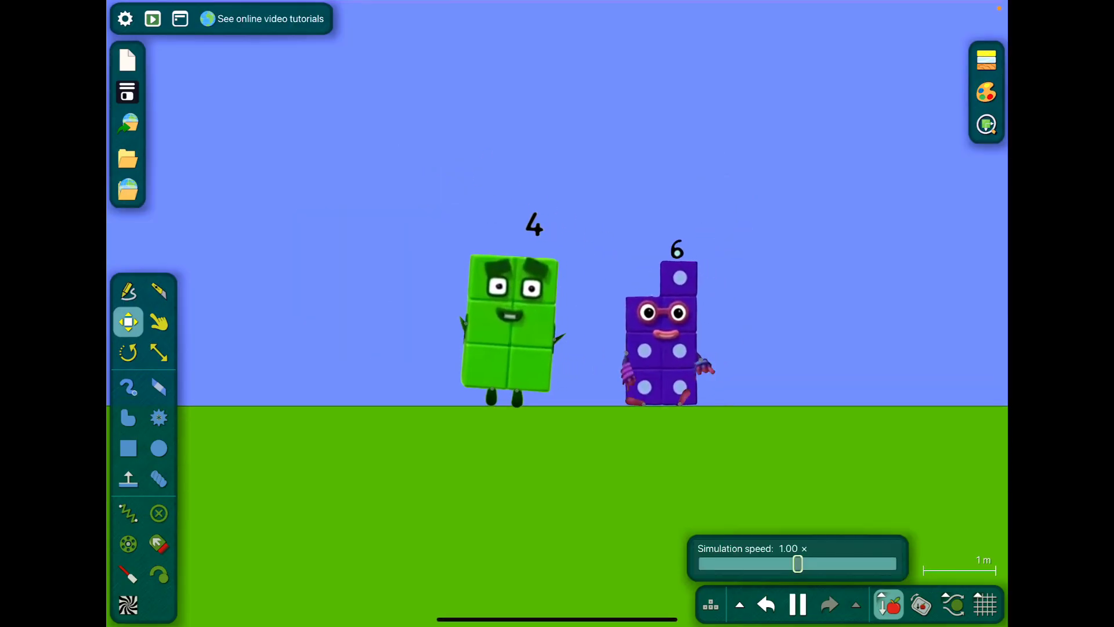
key("d")
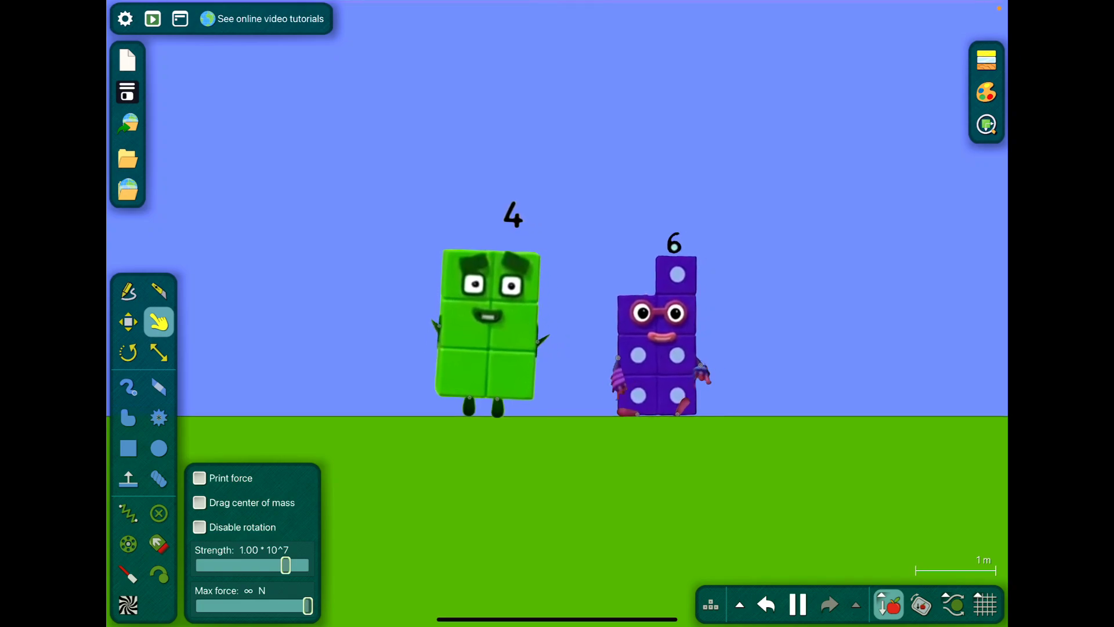
key("ctrl+o")
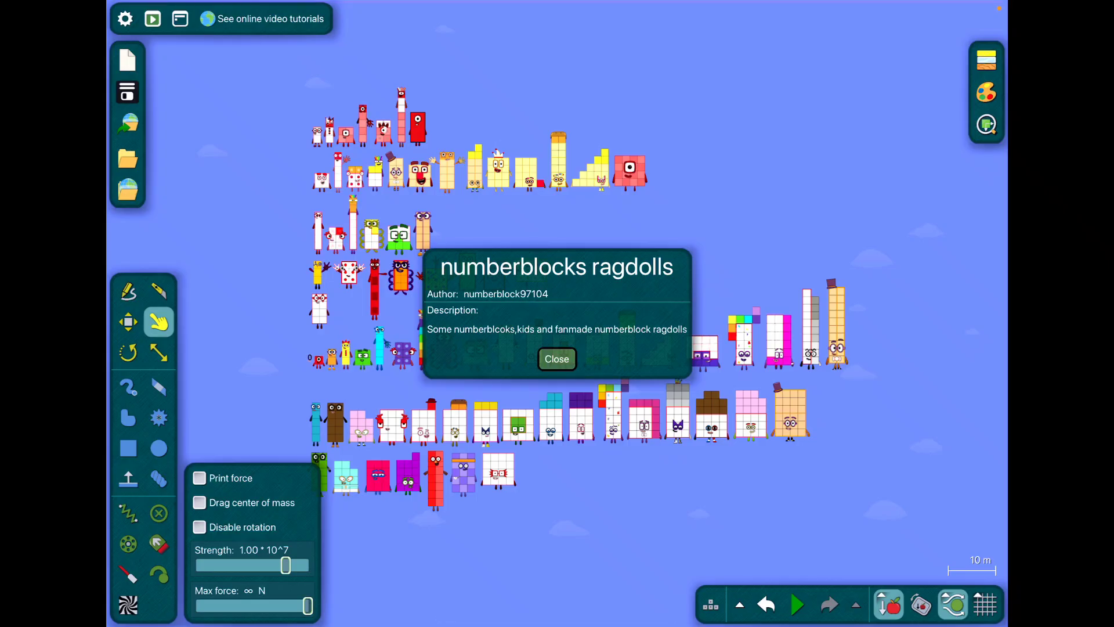
Step: Dismiss the ragdolls info card and pan across the character rows down to the ground
left_click(556, 359)
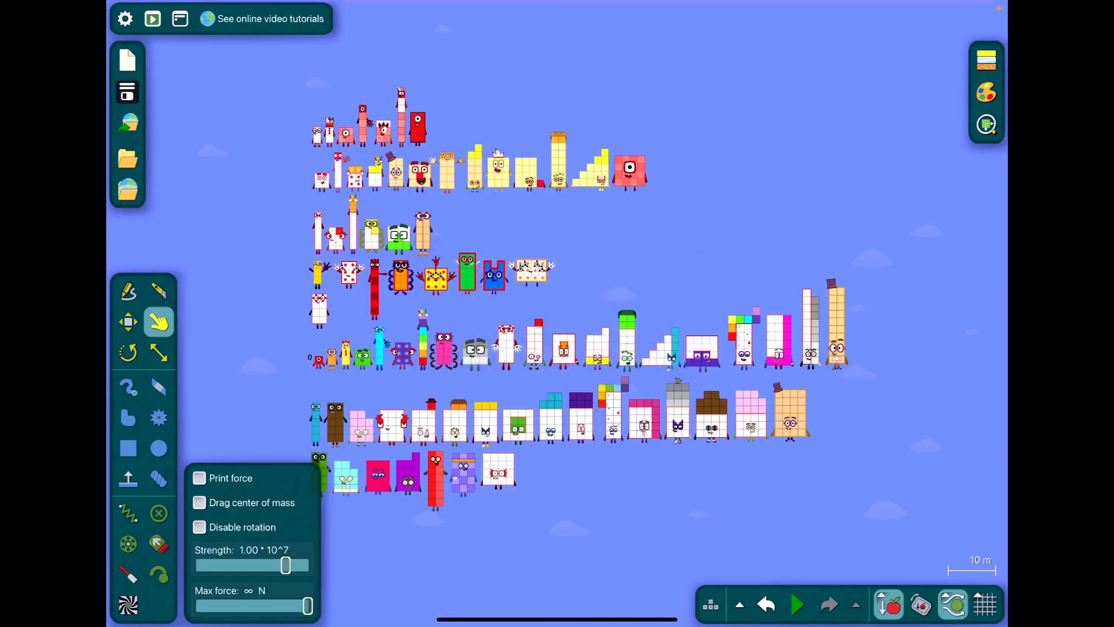
scroll(392, 218, "up", 5)
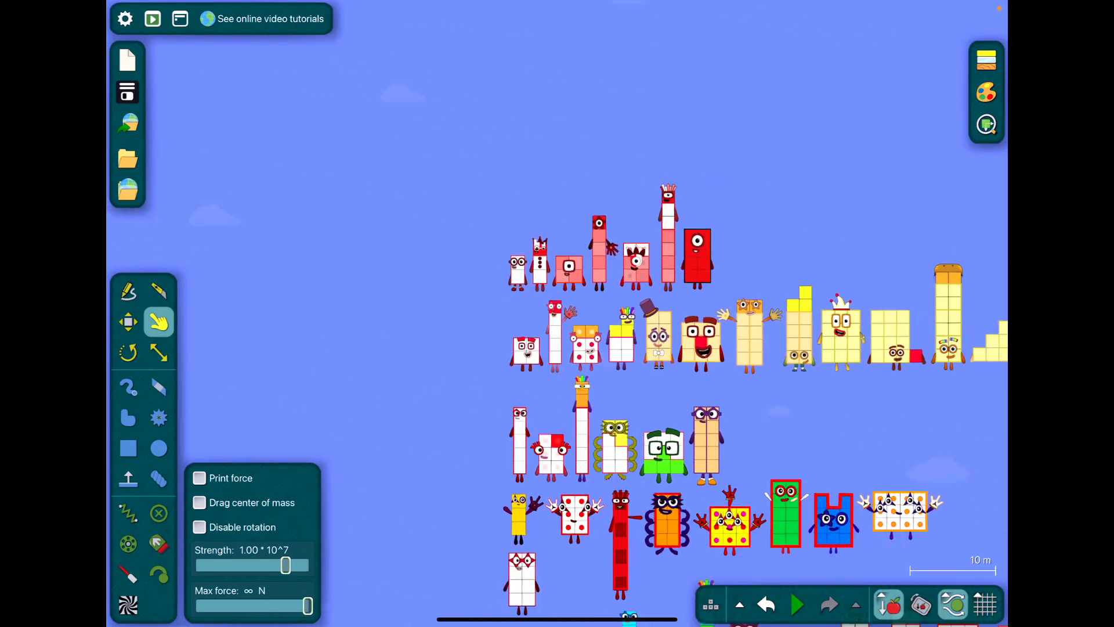
scroll(557, 349, "down", 3)
scroll(557, 348, "up", 5)
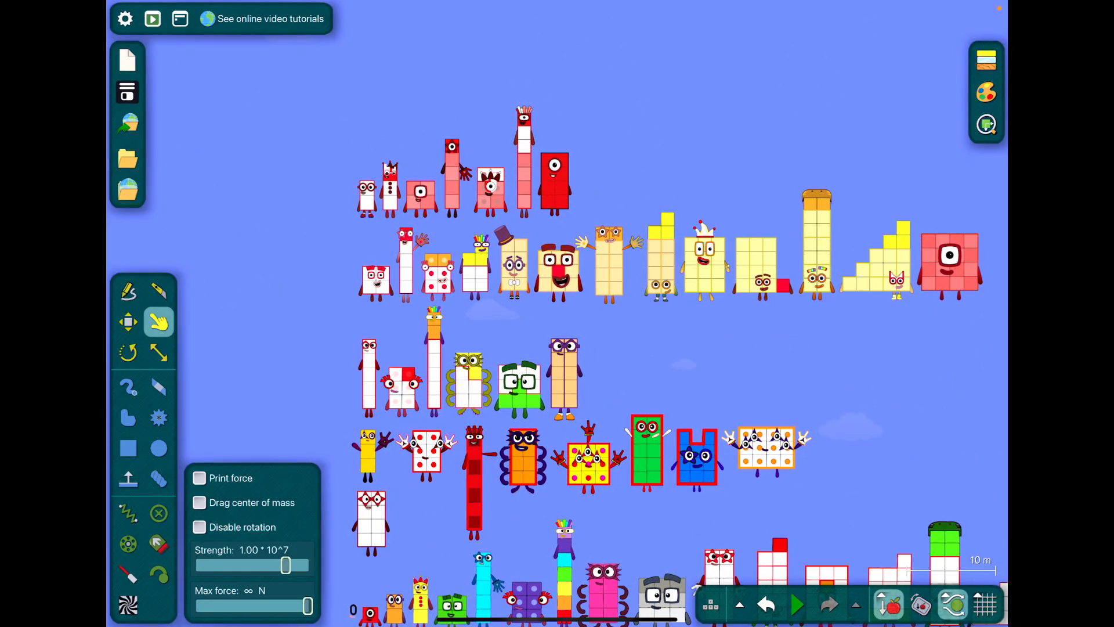
scroll(557, 348, "down", 3)
scroll(558, 348, "up", 6)
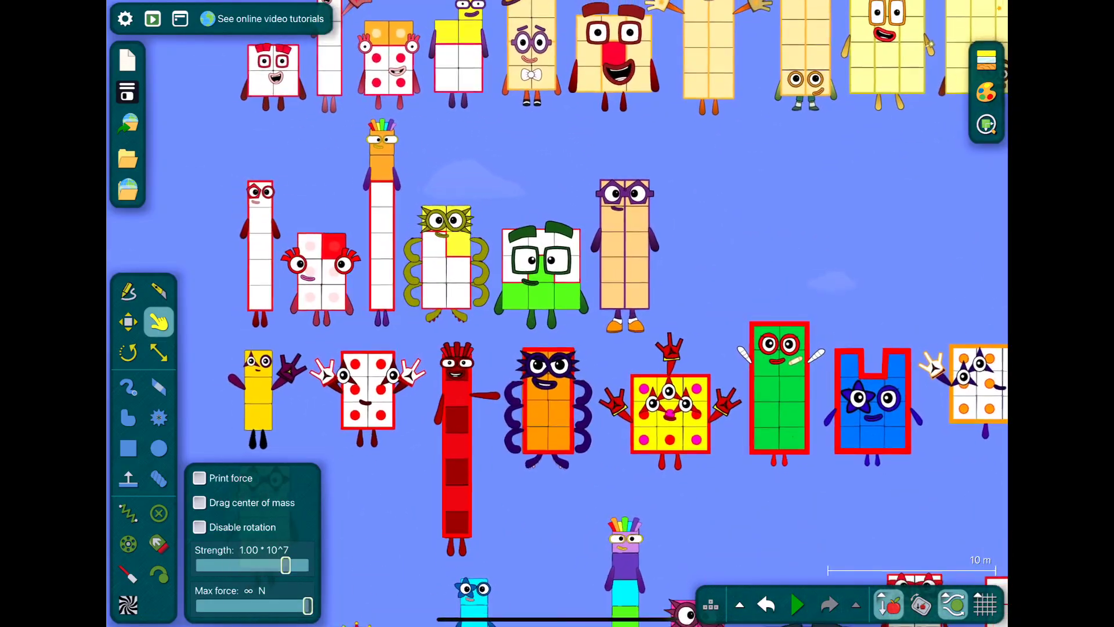
scroll(557, 349, "down", 2)
scroll(558, 348, "down", 3)
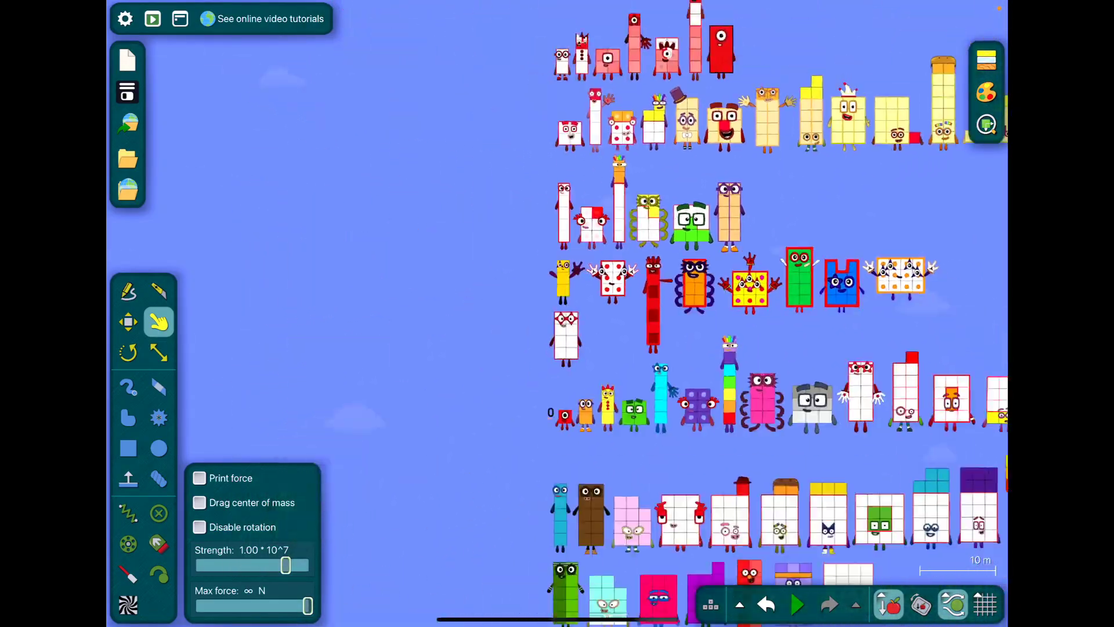
scroll(558, 348, "up", 2)
scroll(557, 348, "down", 1)
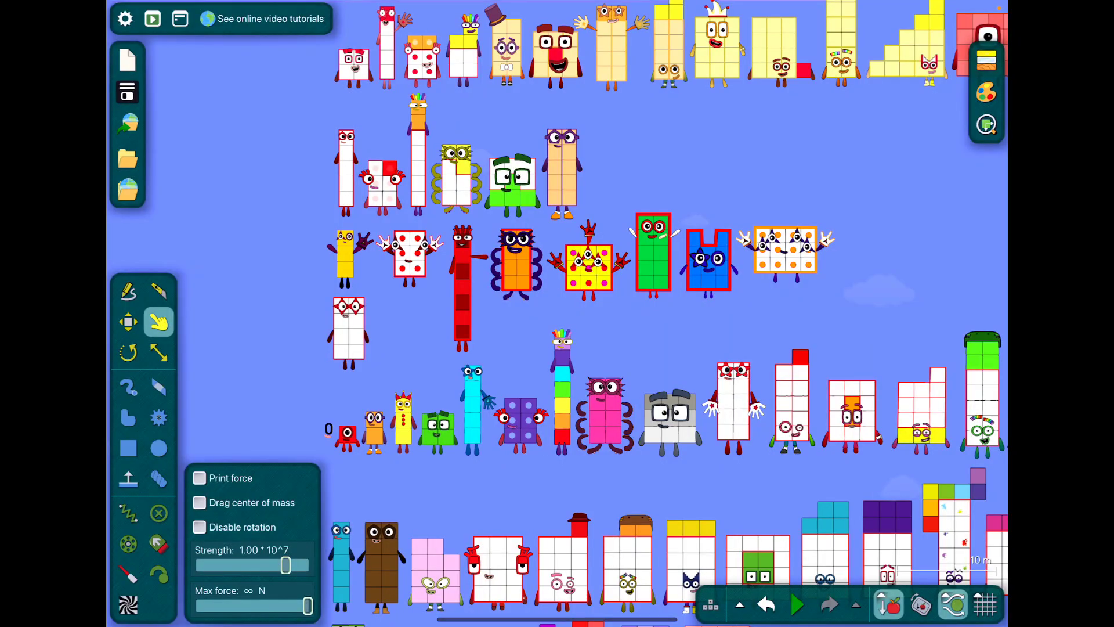
scroll(557, 262, "up", 3)
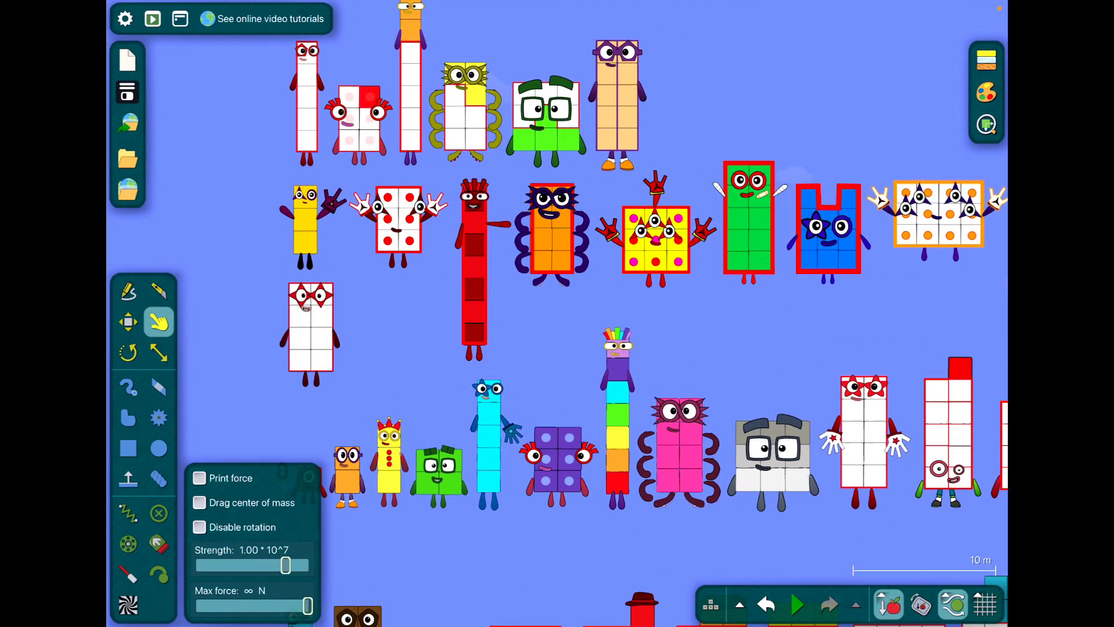
scroll(557, 348, "down", 1)
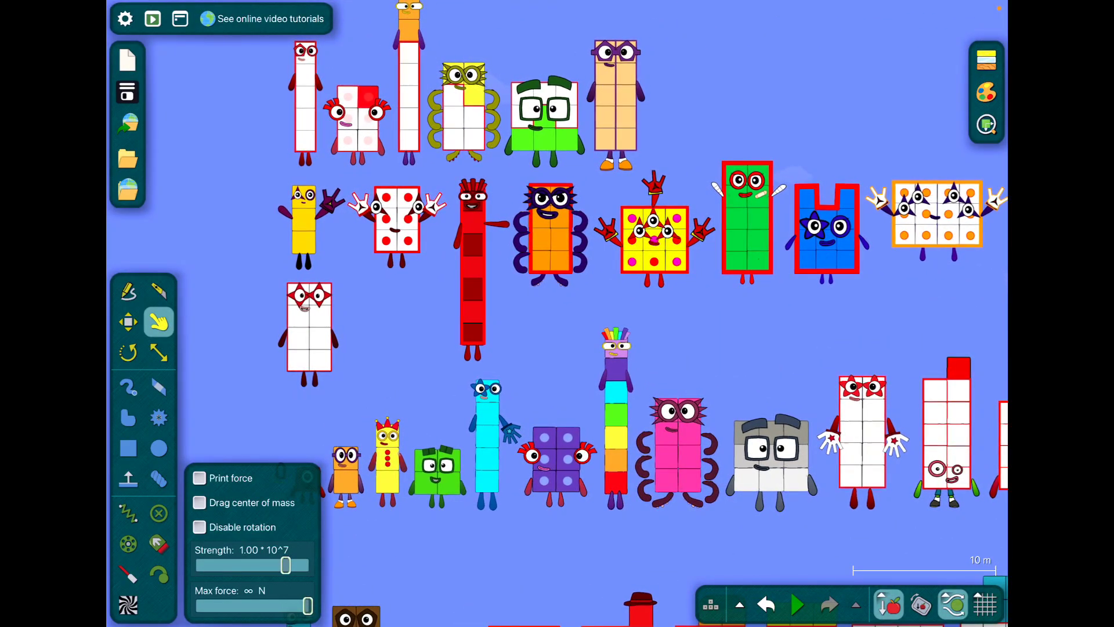
scroll(304, 219, "up", 4)
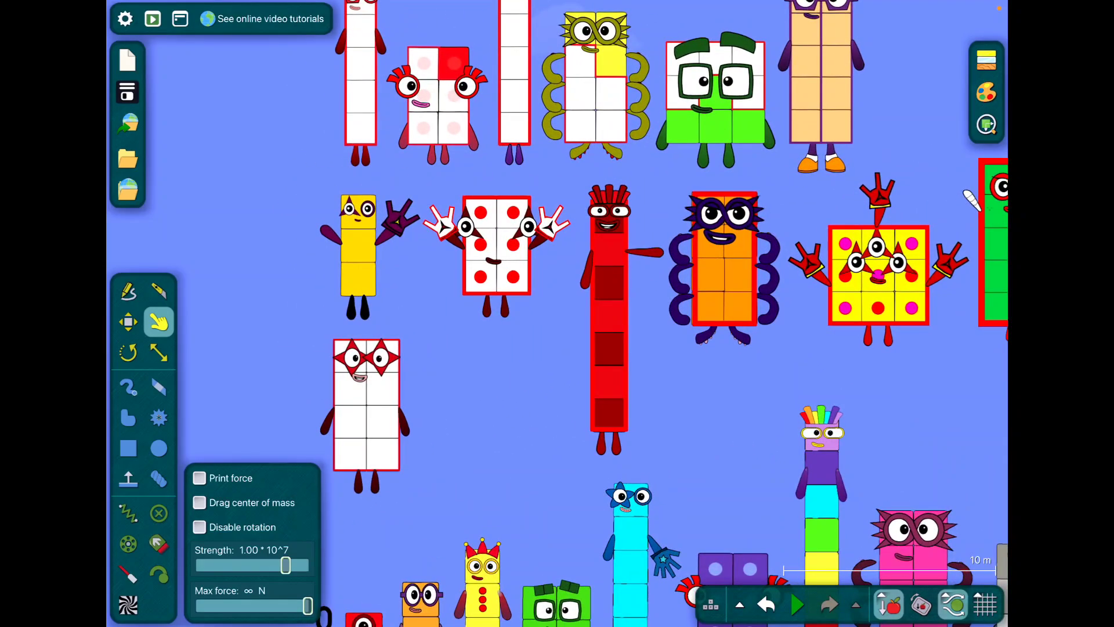
scroll(609, 261, "up", 5)
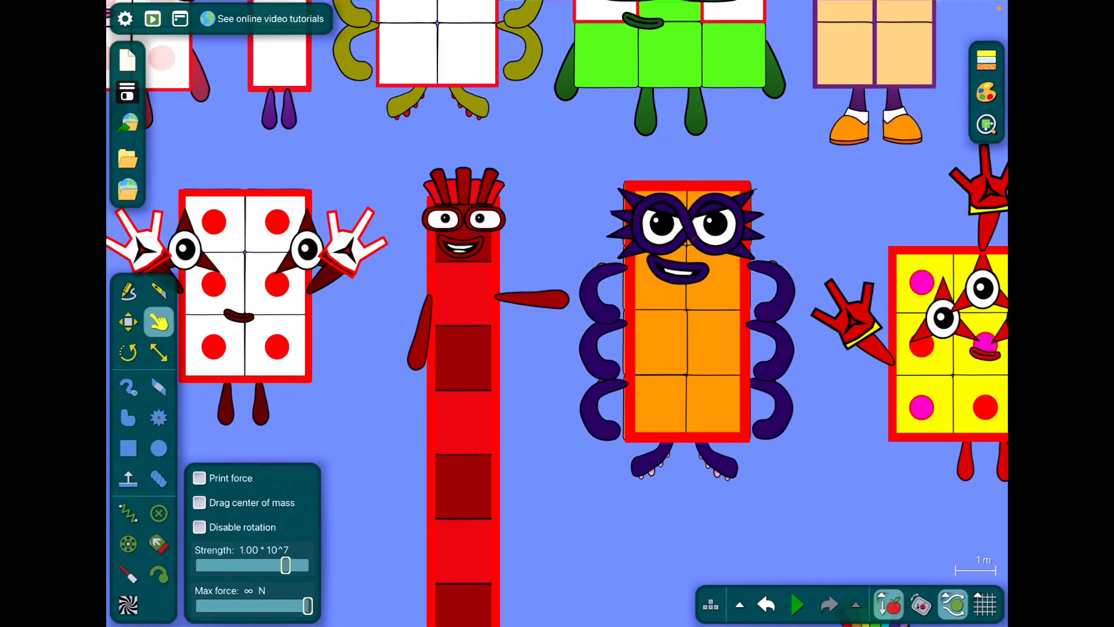
scroll(610, 305, "down", 5)
scroll(609, 305, "down", 3)
left_click_drag(784, 349, 567, 287)
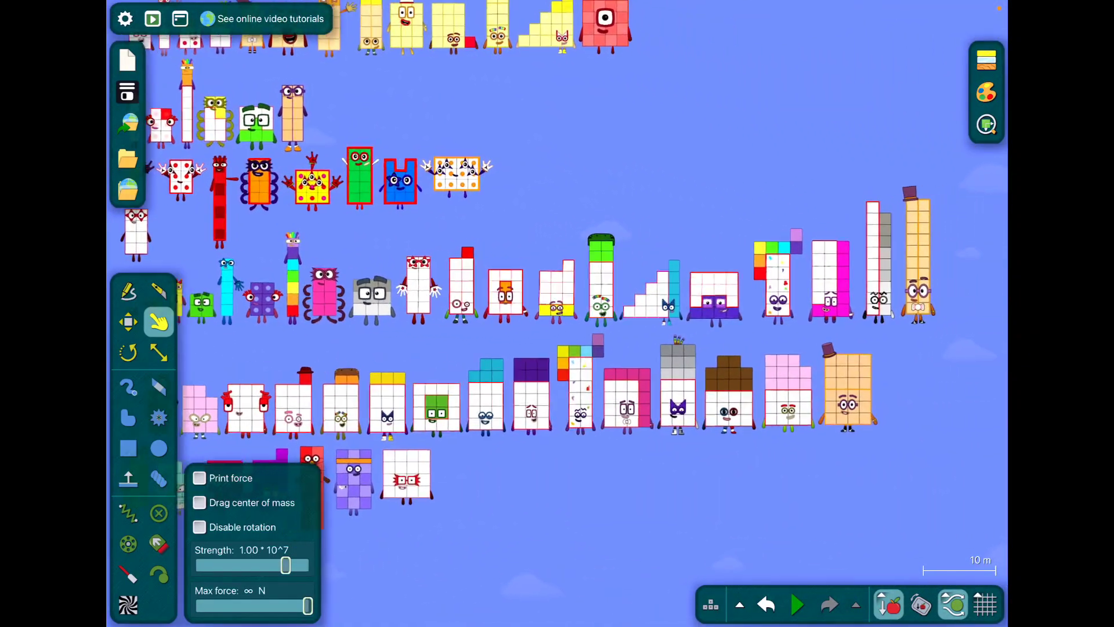
left_click_drag(696, 348, 610, 297)
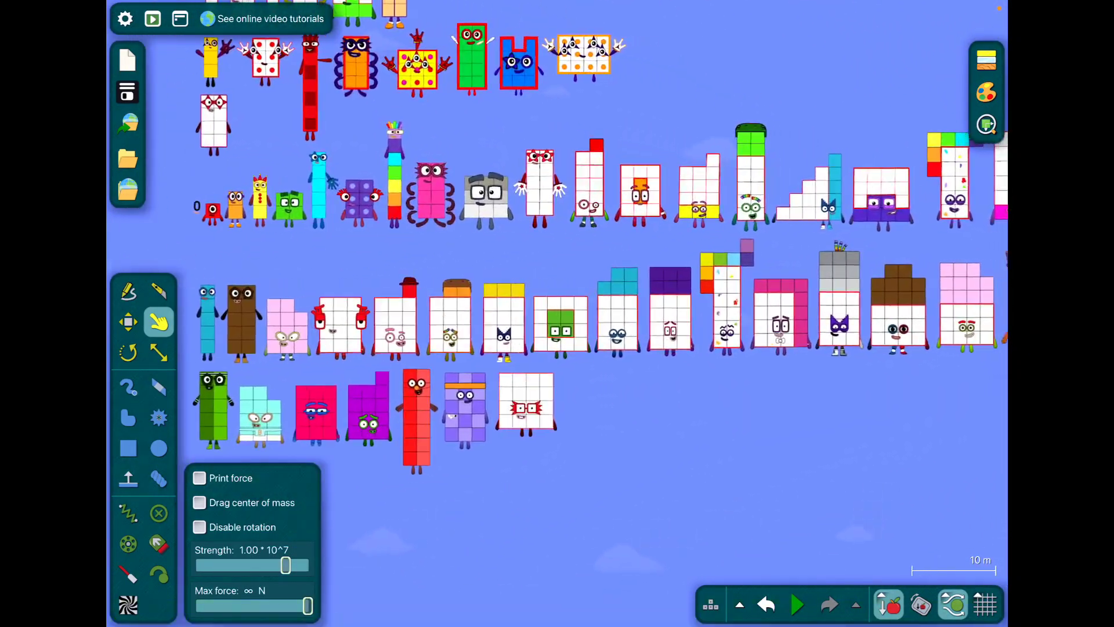
left_click_drag(435, 479, 609, 436)
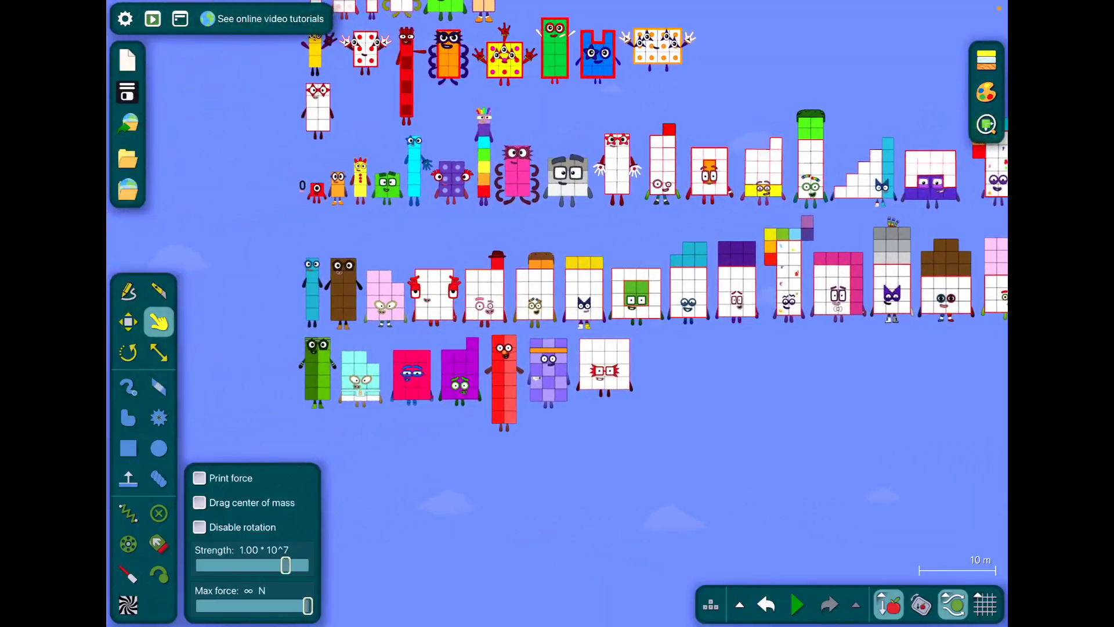
left_click_drag(436, 479, 627, 418)
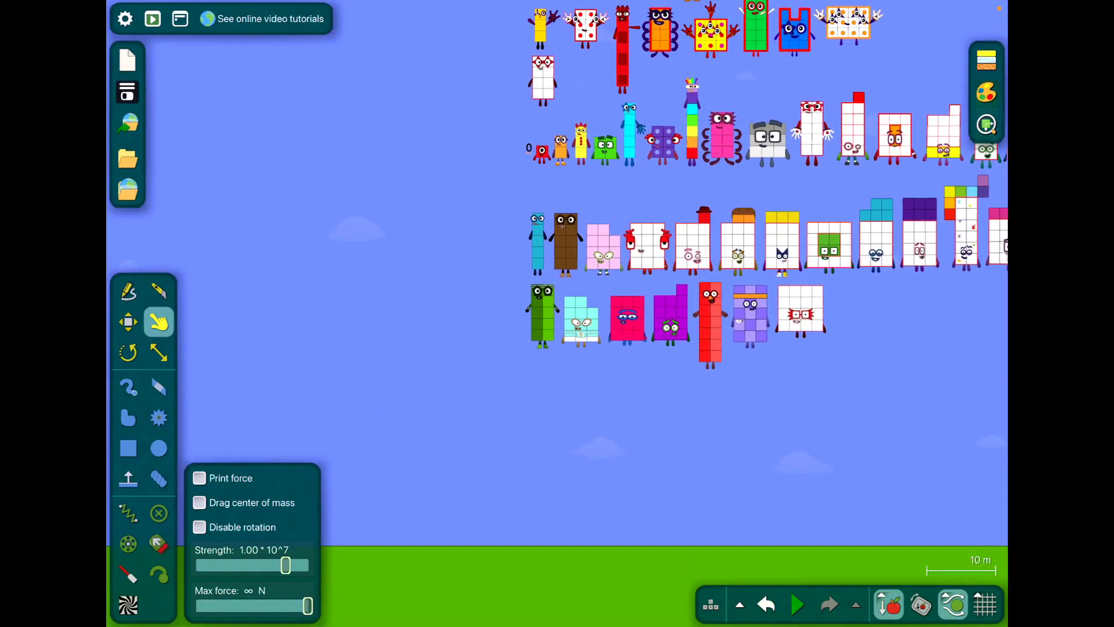
scroll(557, 348, "down", 3)
scroll(558, 261, "up", 3)
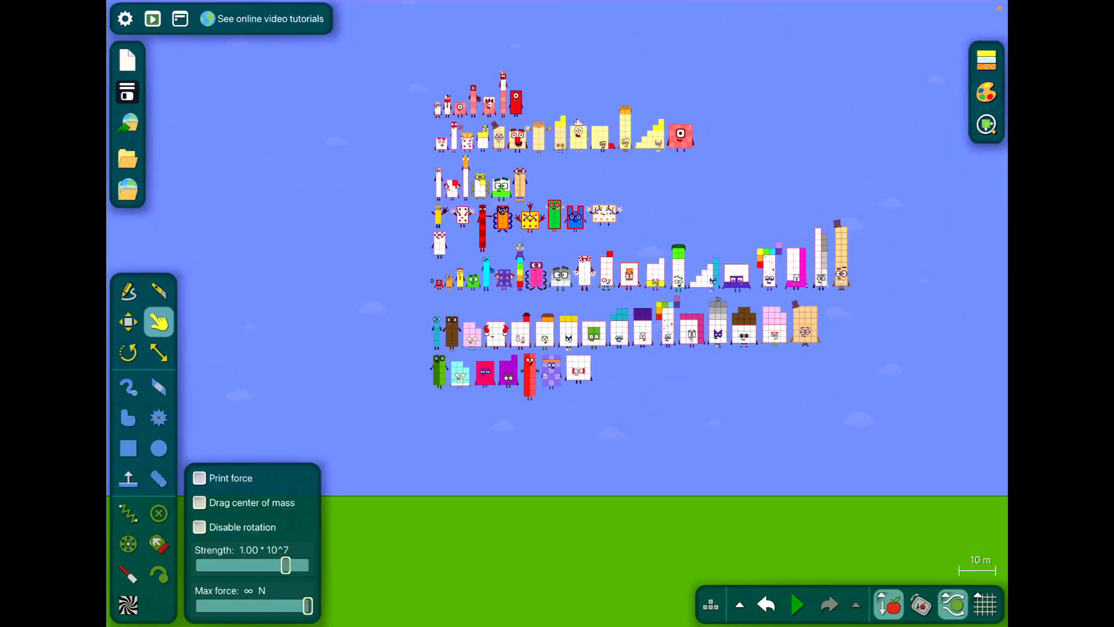
Step: In Algobox, advance to page six of the Numberblocks results and play Octal numberblocks
left_click(128, 158)
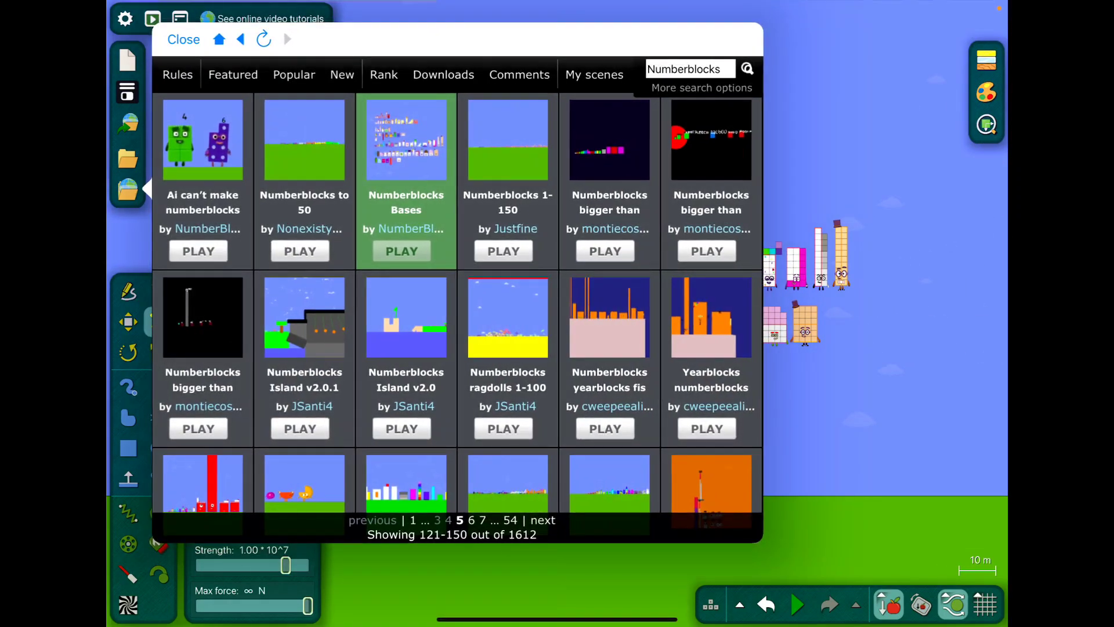
scroll(457, 314, "down", 3)
scroll(458, 313, "down", 3)
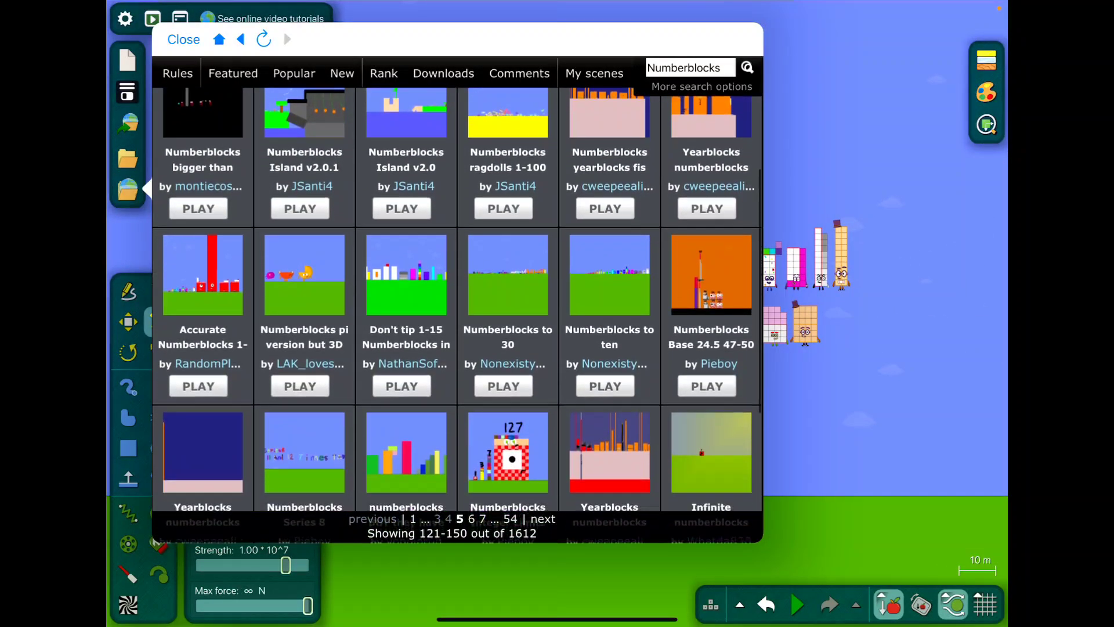
scroll(457, 314, "down", 3)
scroll(458, 314, "down", 2)
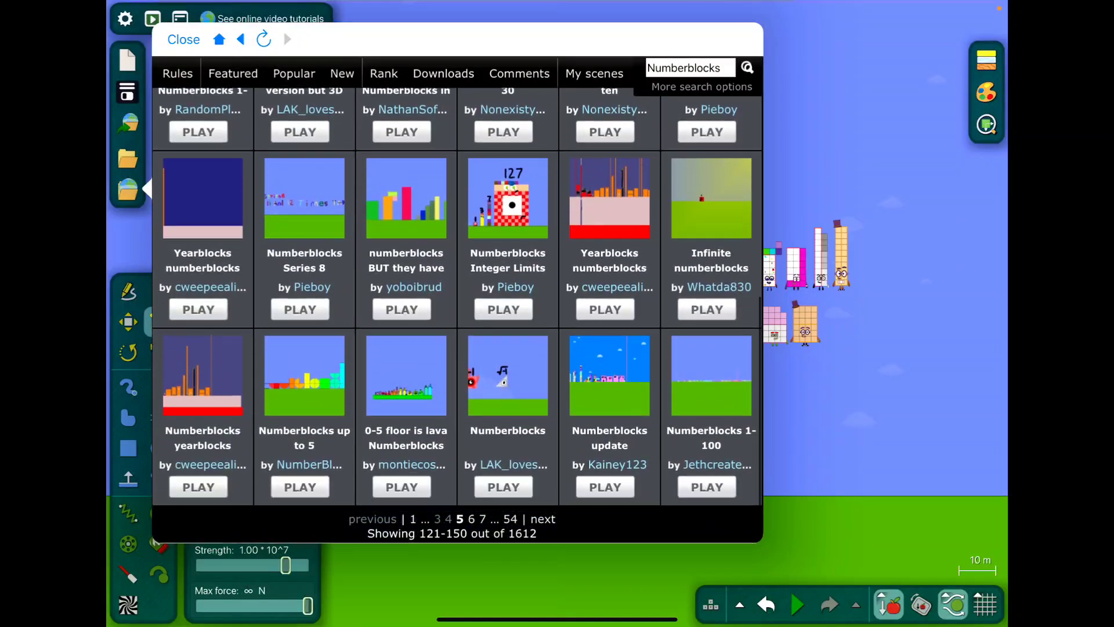
left_click(543, 520)
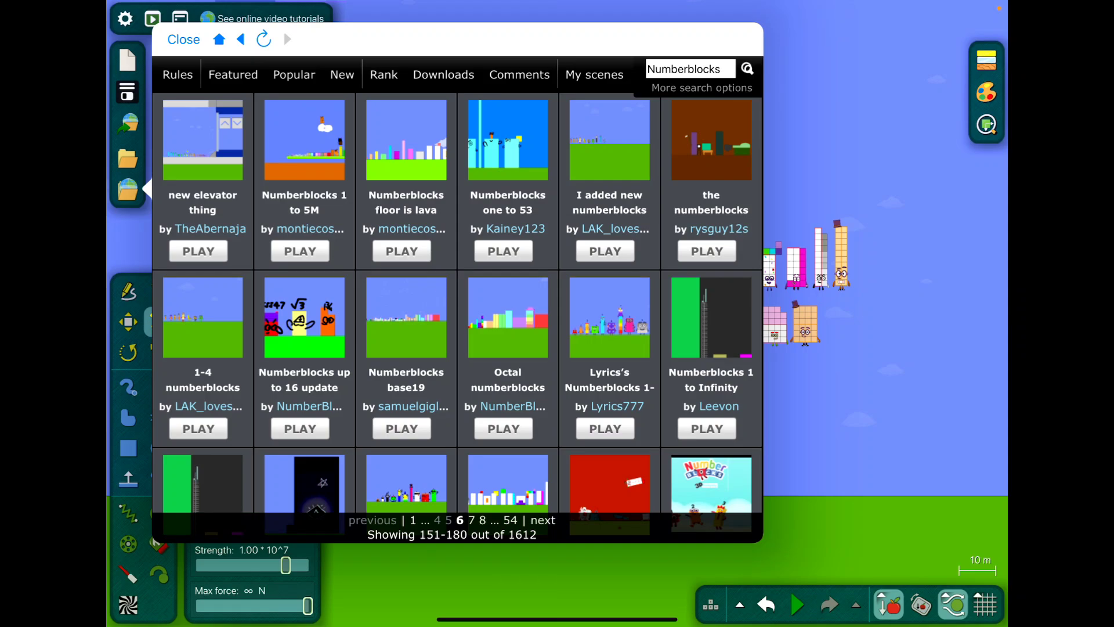
left_click(503, 331)
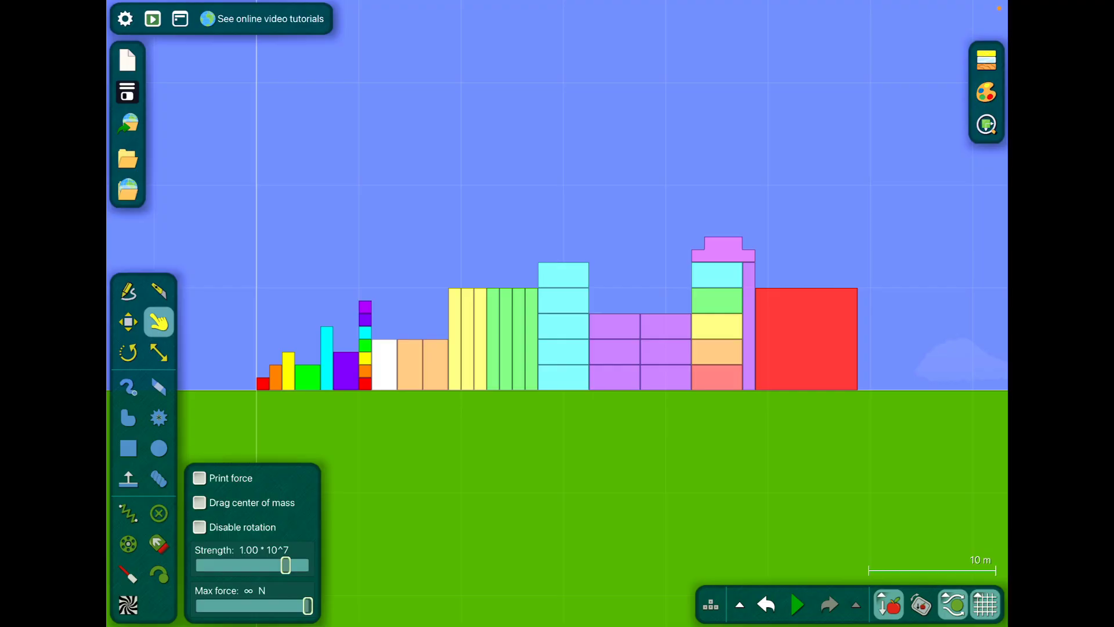
scroll(696, 366, "up", 5)
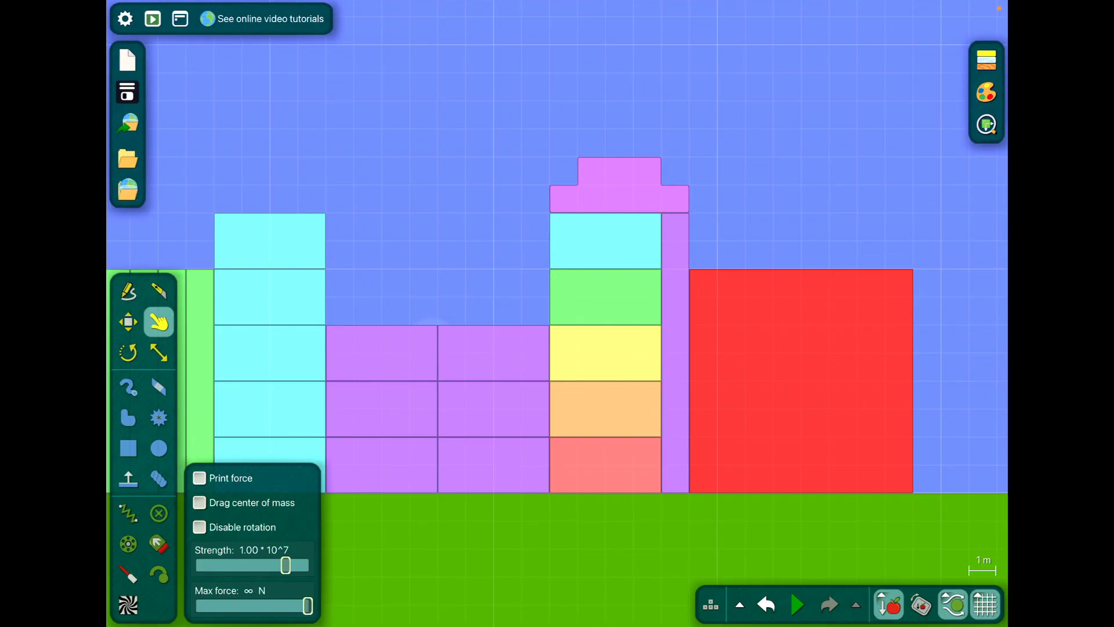
scroll(696, 366, "down", 3)
scroll(697, 366, "up", 2)
scroll(697, 366, "down", 5)
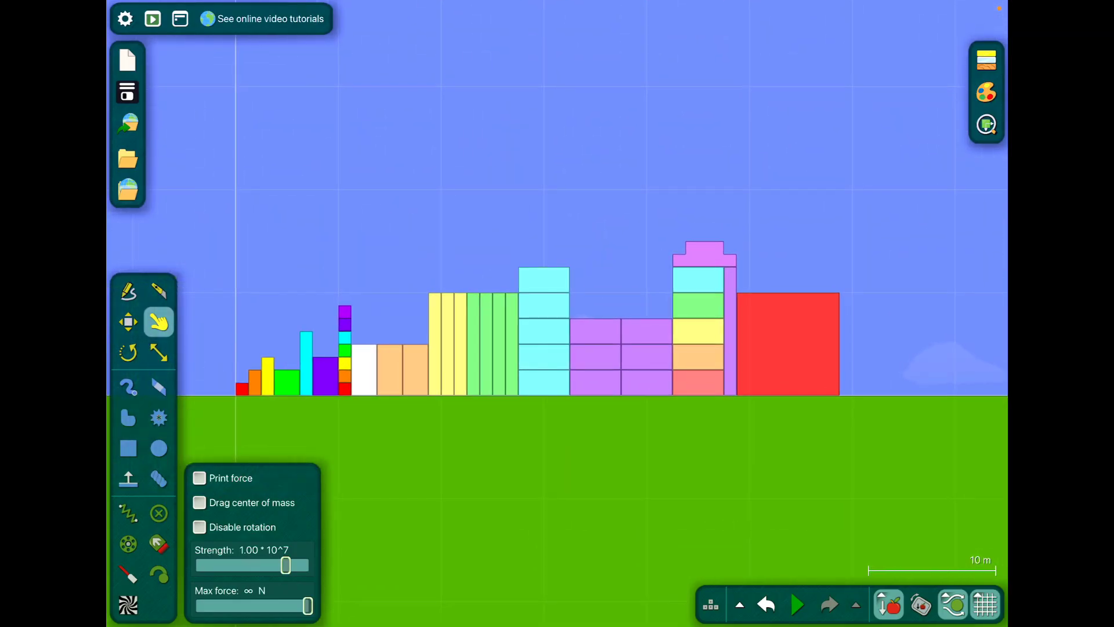
scroll(662, 349, "up", 5)
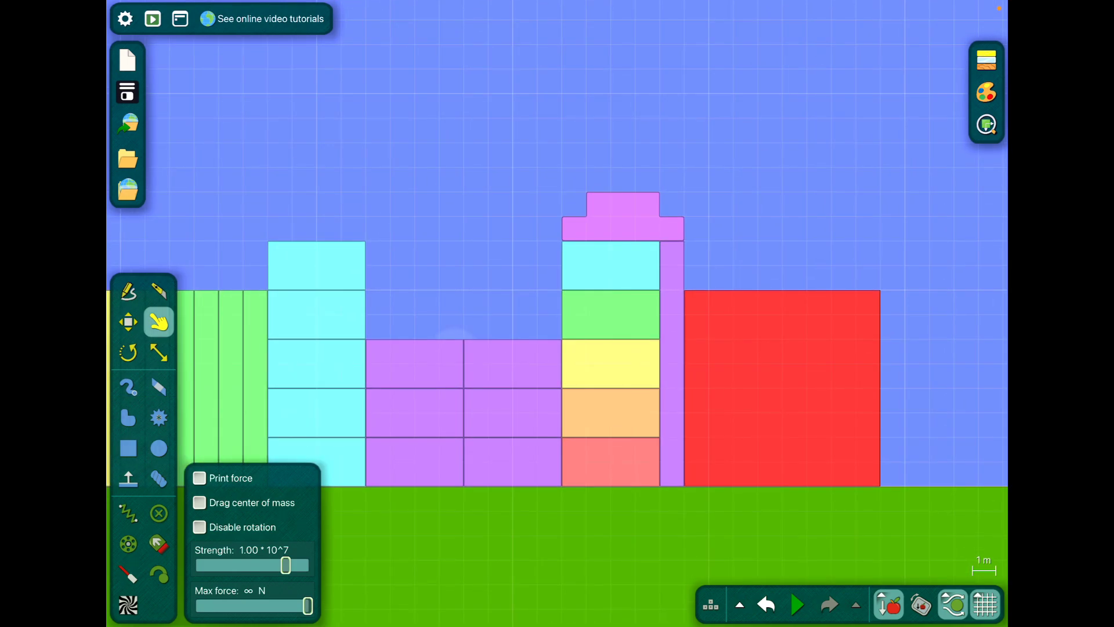
Step: Reopen Algobox, advance to page seven and play the Seriously soge scene
left_click(127, 190)
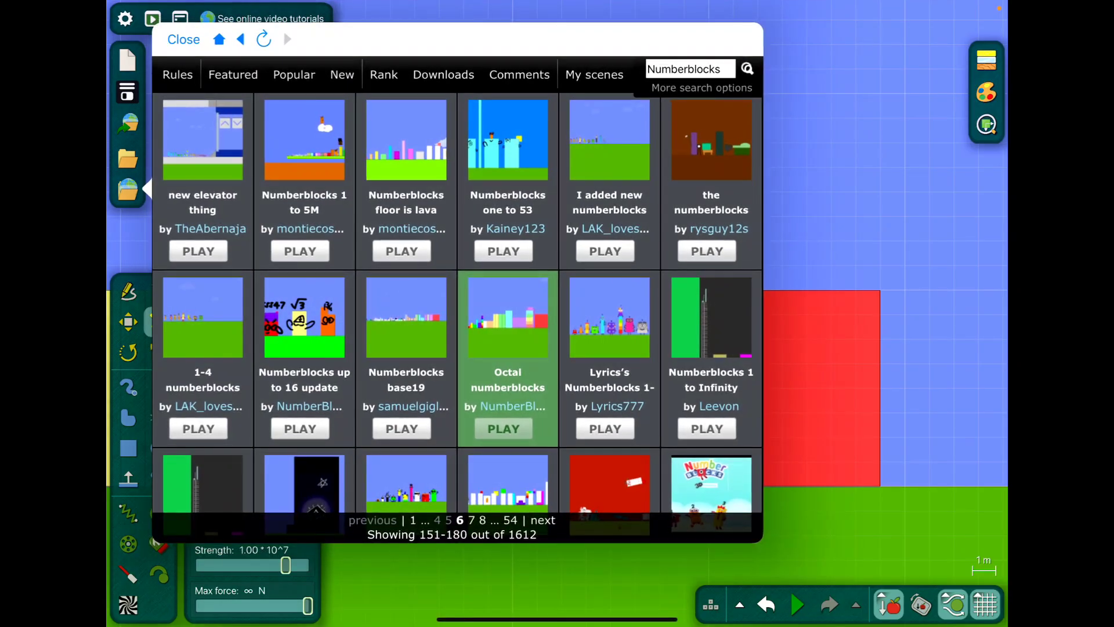
scroll(457, 313, "down", 4)
scroll(457, 314, "down", 2)
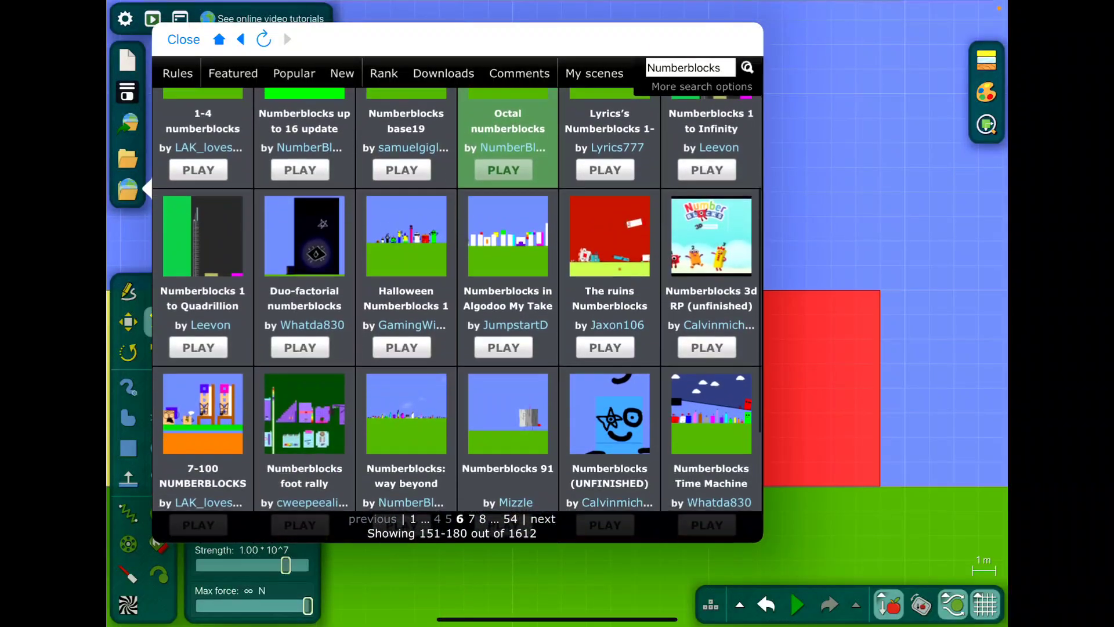
scroll(457, 314, "down", 3)
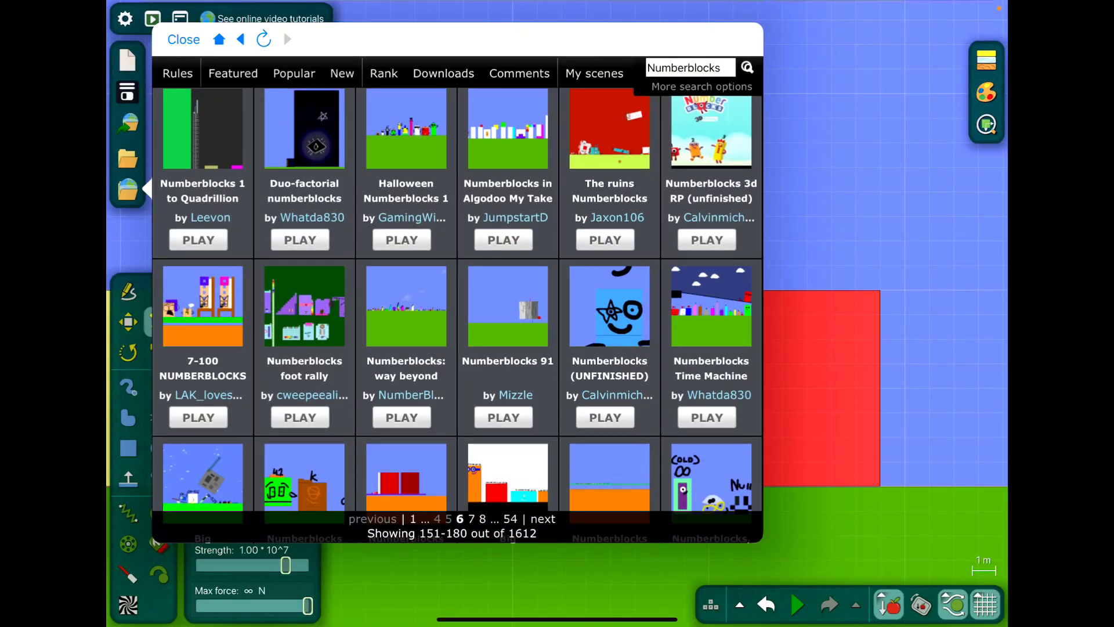
scroll(457, 313, "down", 3)
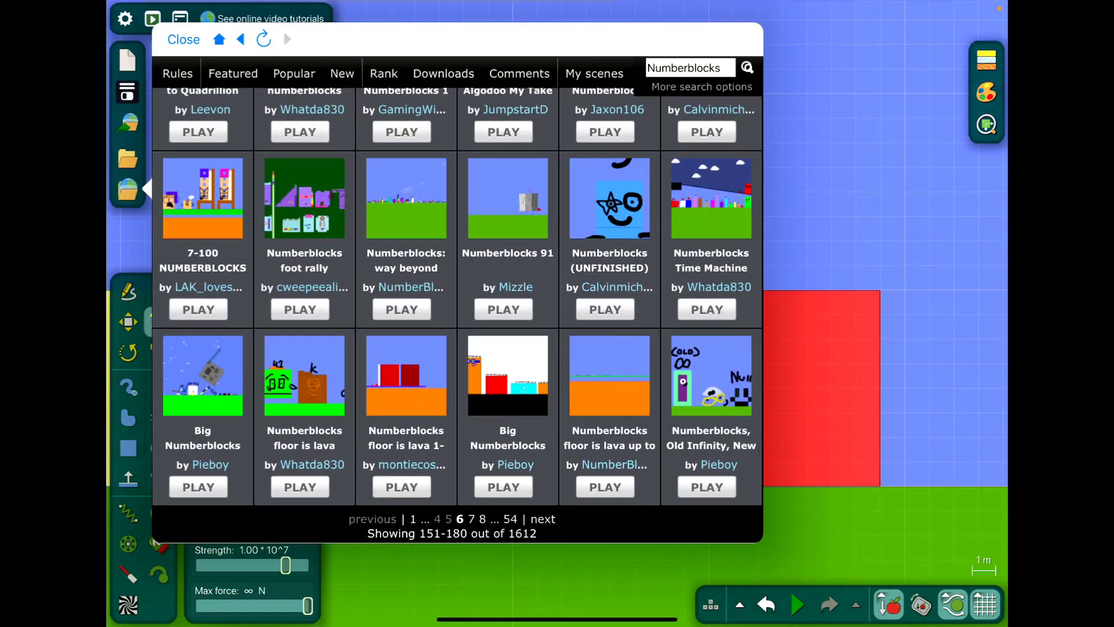
left_click(543, 520)
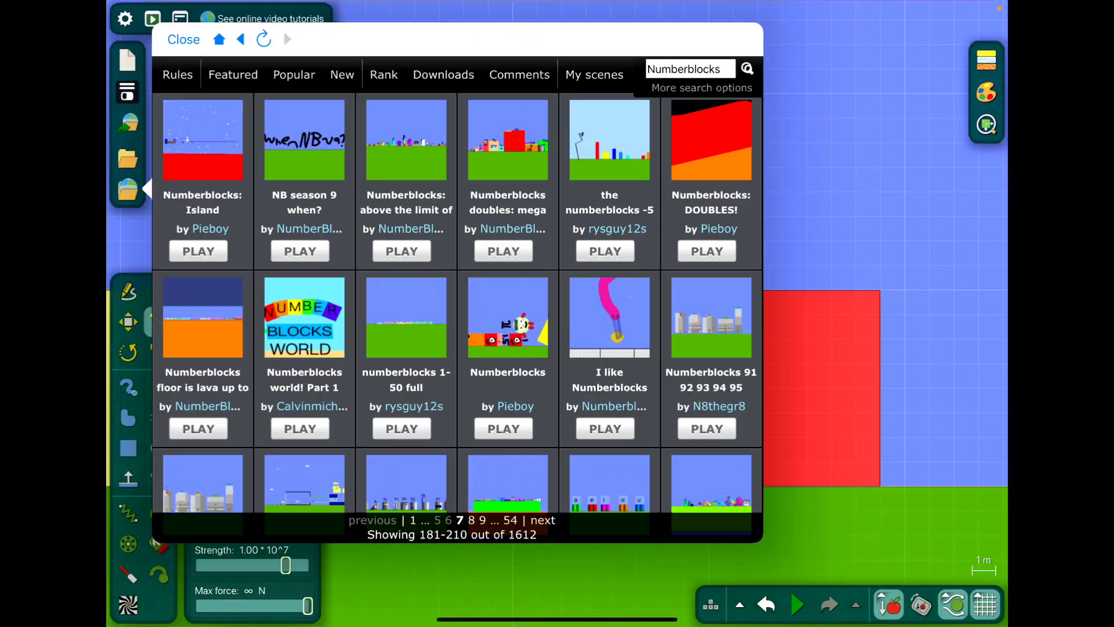
scroll(457, 314, "down", 3)
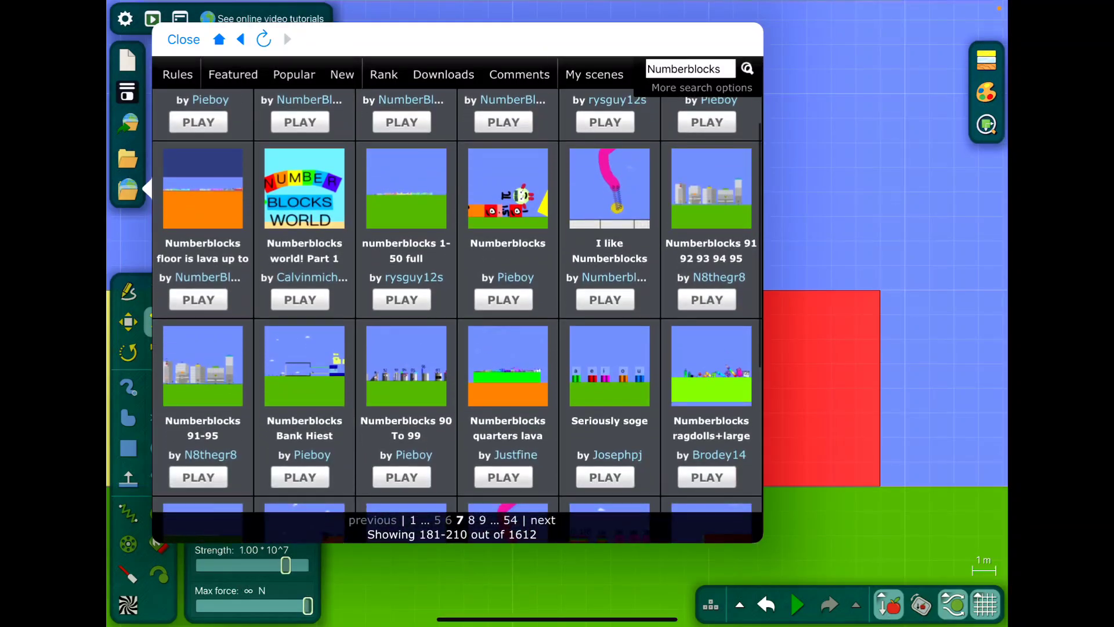
left_click(605, 476)
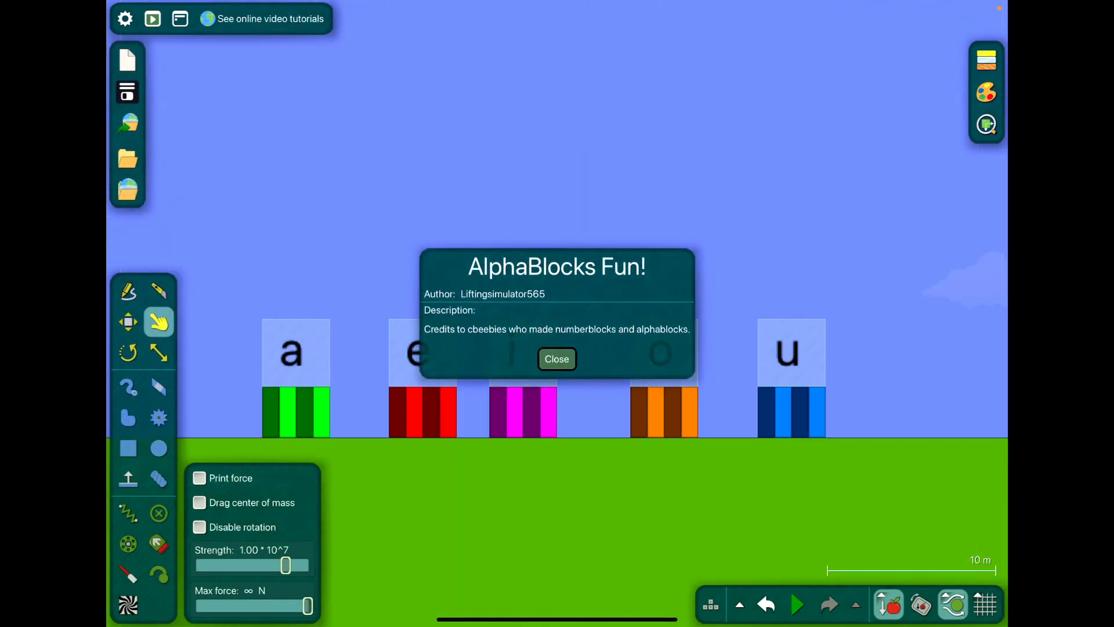
Step: Dismiss the info card, run the simulation and fling vowel blocks a, e, i, o, u upward
left_click(556, 359)
scroll(557, 375, "down", 3)
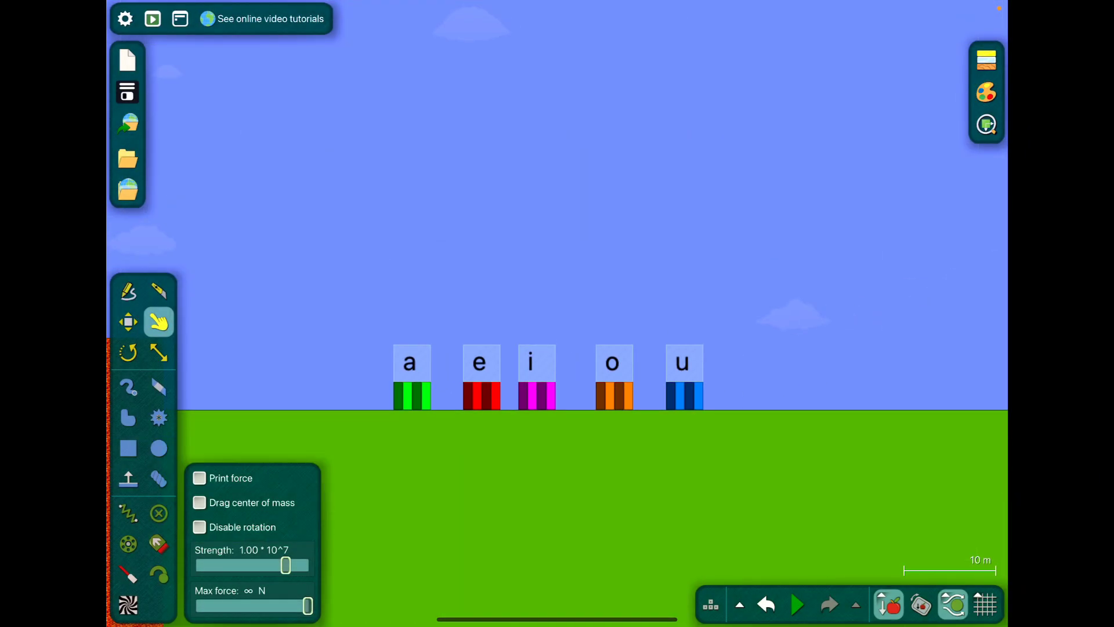
scroll(557, 375, "down", 3)
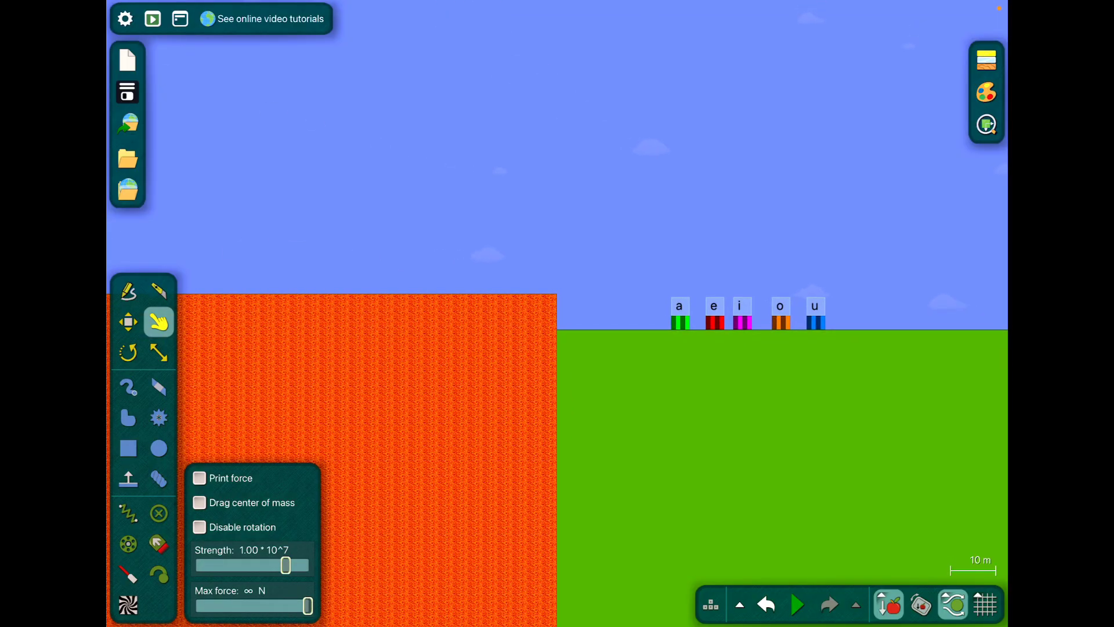
key("space")
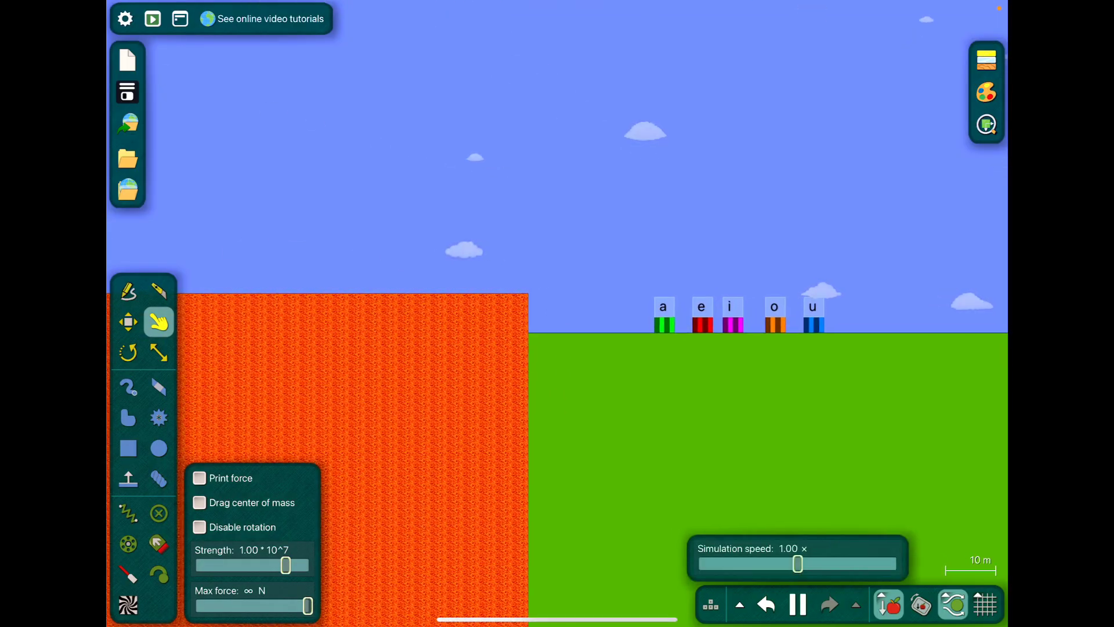
scroll(557, 348, "up", 3)
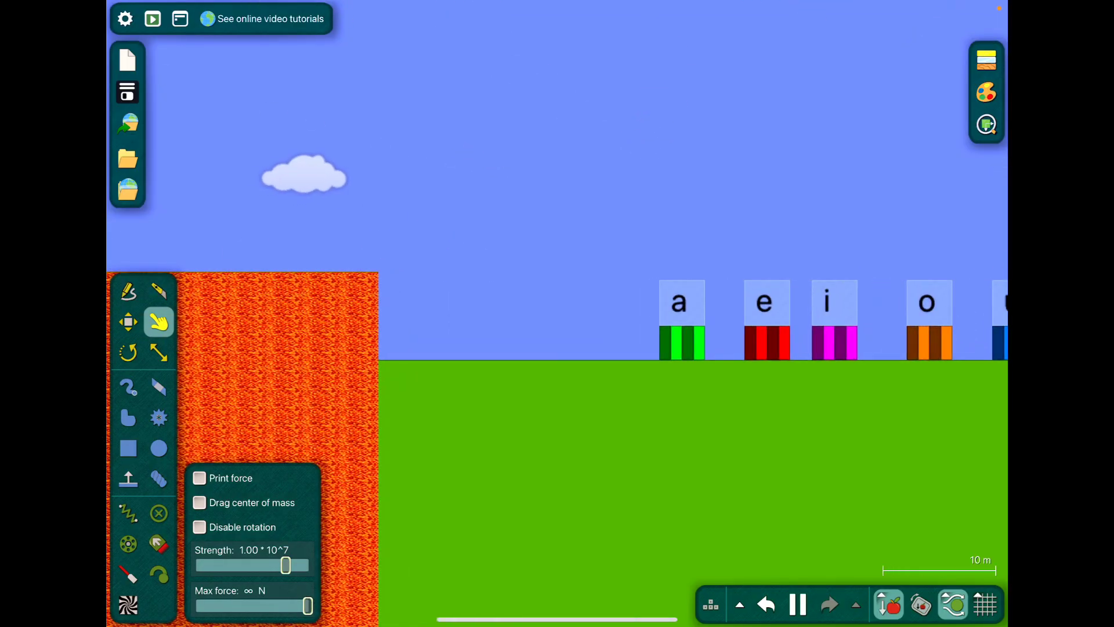
left_click_drag(674, 329, 655, 12)
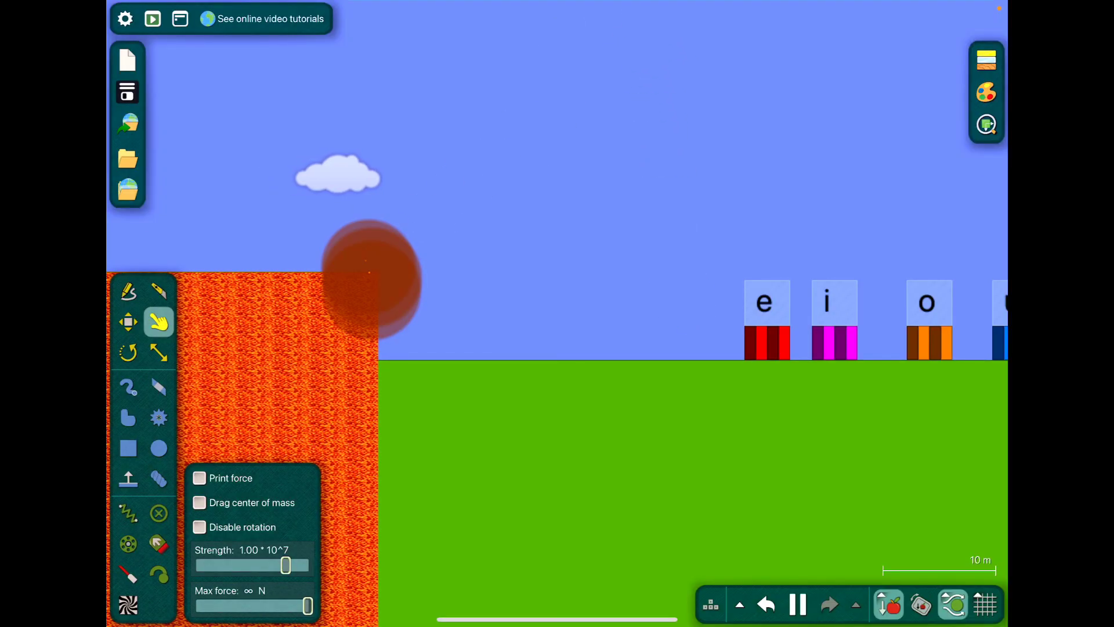
scroll(362, 269, "down", 8)
scroll(568, 330, "down", 1)
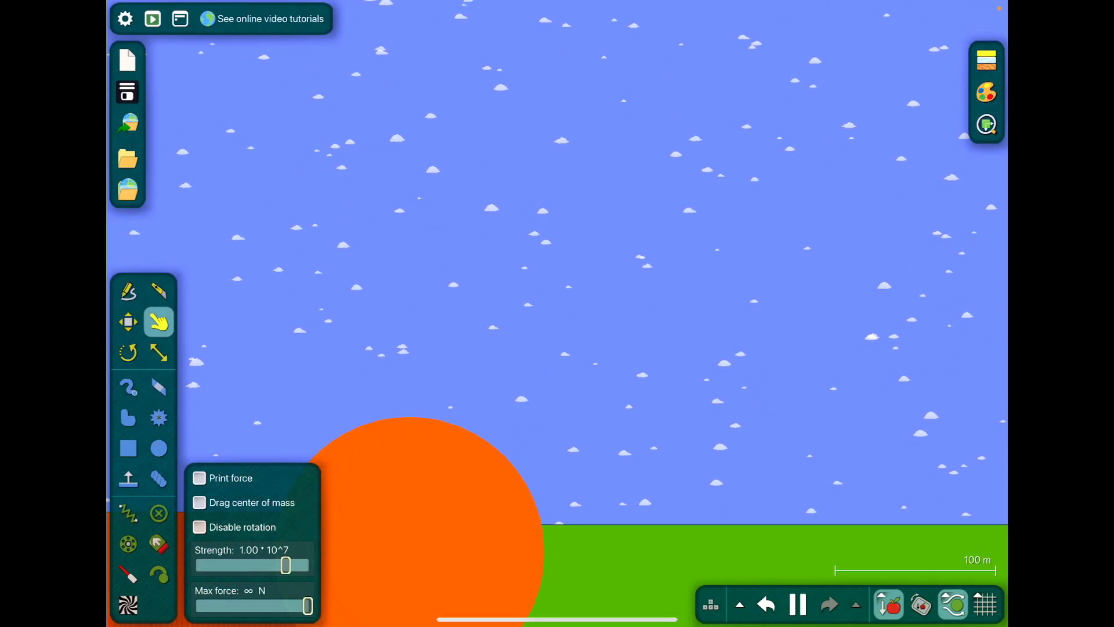
scroll(557, 435, "up", 8)
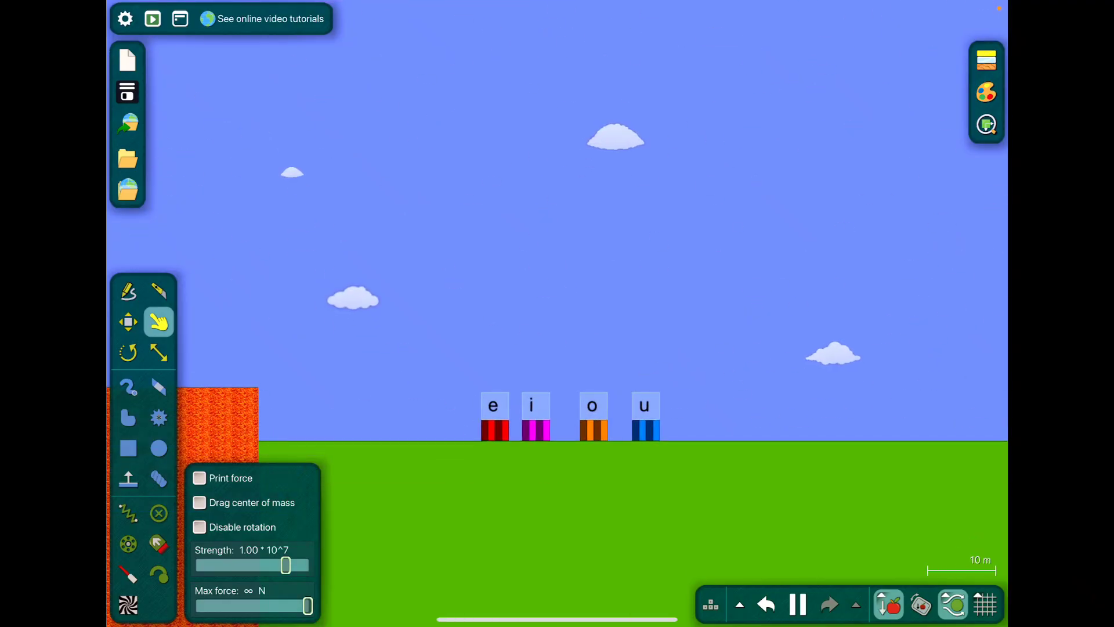
left_click_drag(485, 423, 396, 170)
scroll(557, 392, "down", 3)
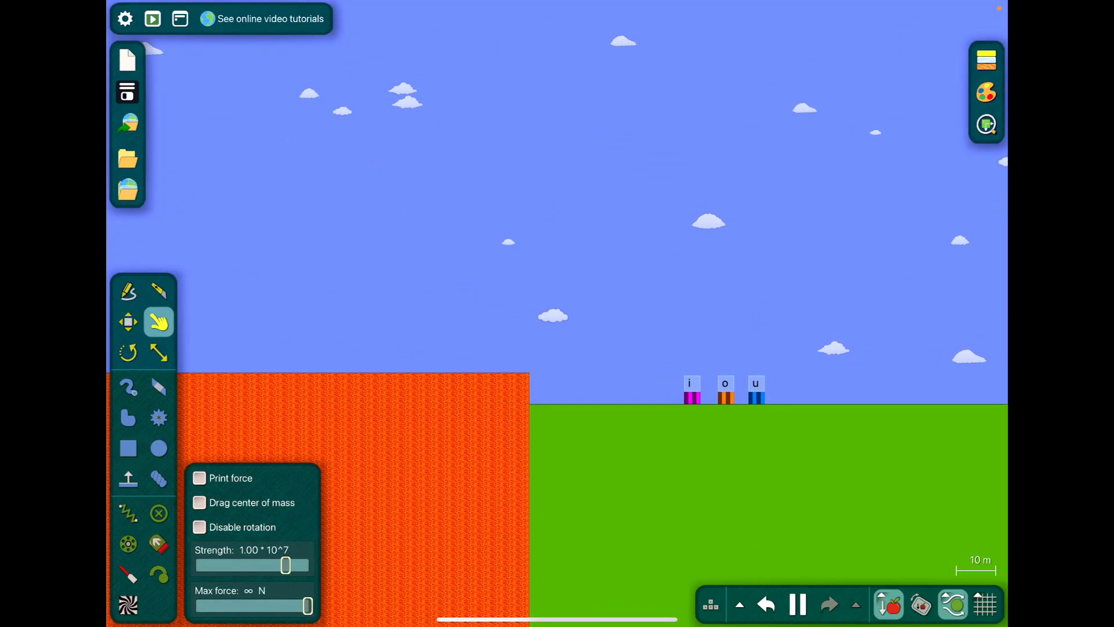
left_click_drag(692, 389, 735, 105)
left_click_drag(725, 397, 540, 257)
left_click_drag(756, 396, 822, 87)
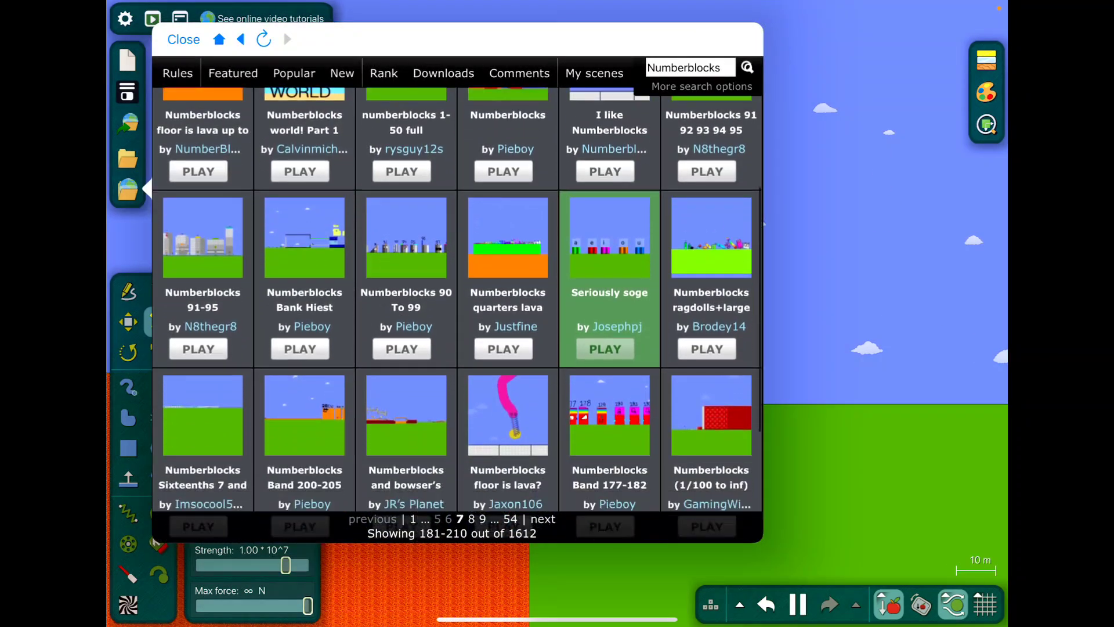
scroll(457, 314, "down", 2)
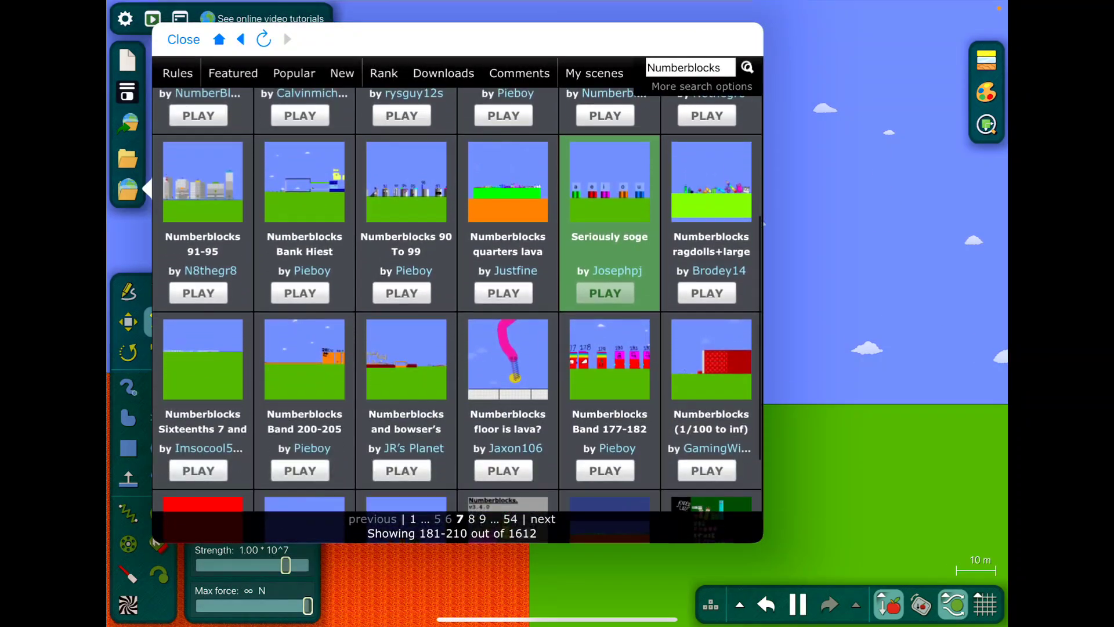
scroll(457, 313, "down", 6)
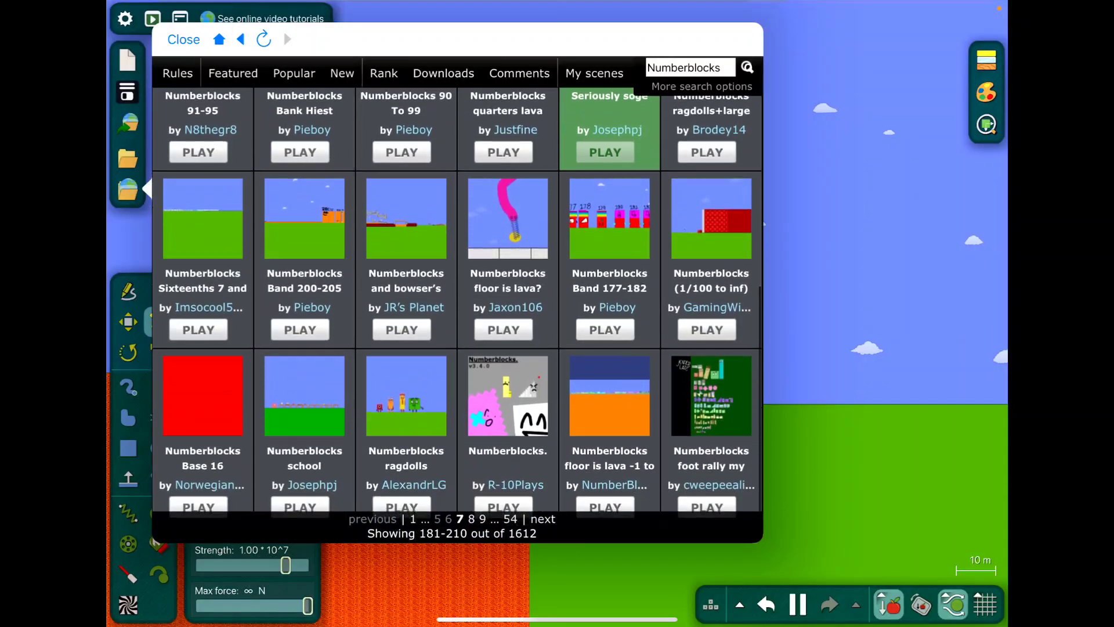
scroll(449, 282, "down", 2)
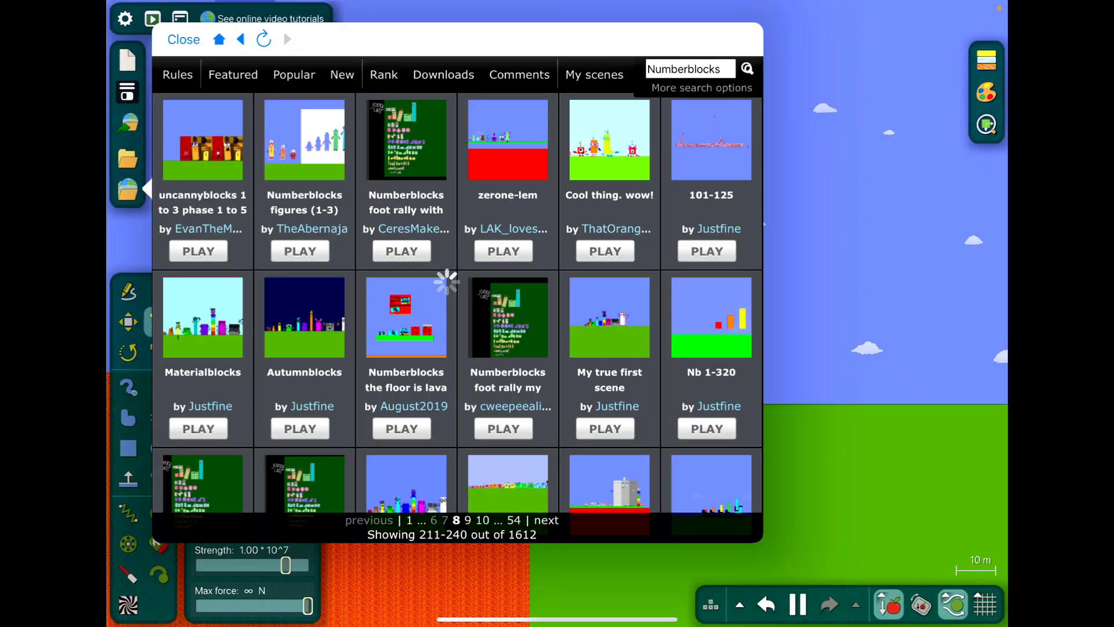
Step: Play the Cool thing. wow! scene from page eight of the results
left_click(605, 251)
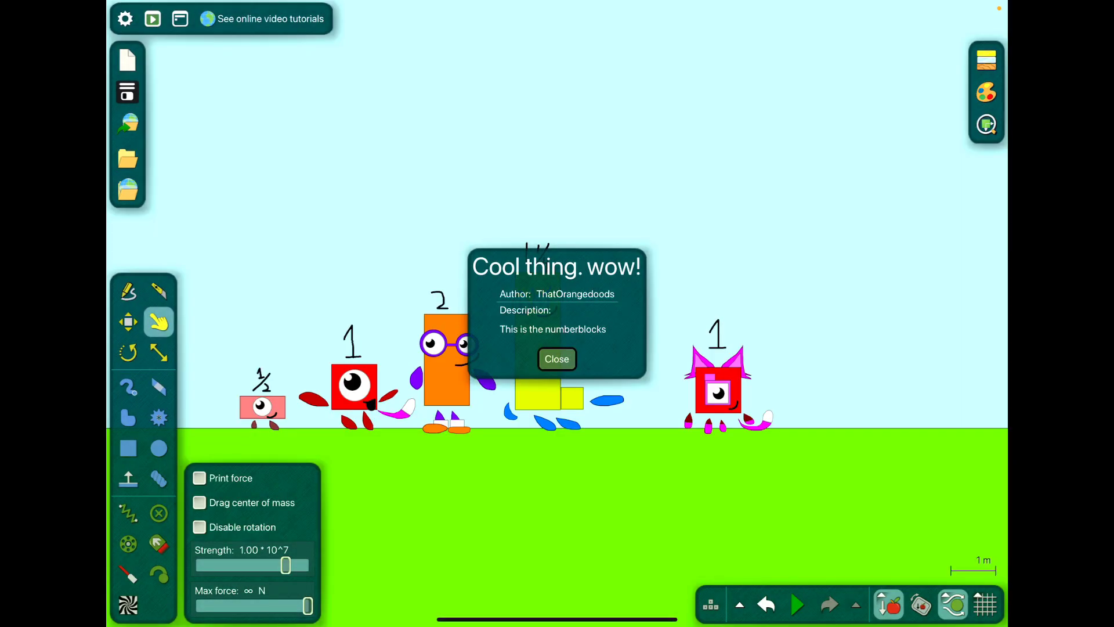
Step: Close the Cool thing. wow! info card to reveal the row of characters
left_click(556, 358)
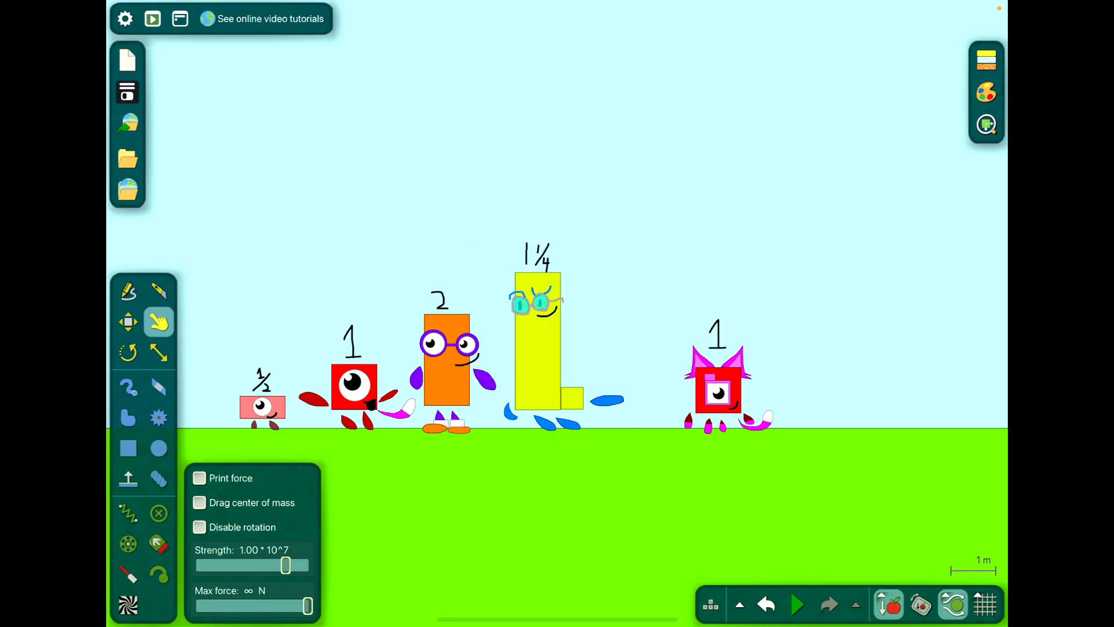
scroll(537, 305, "up", 8)
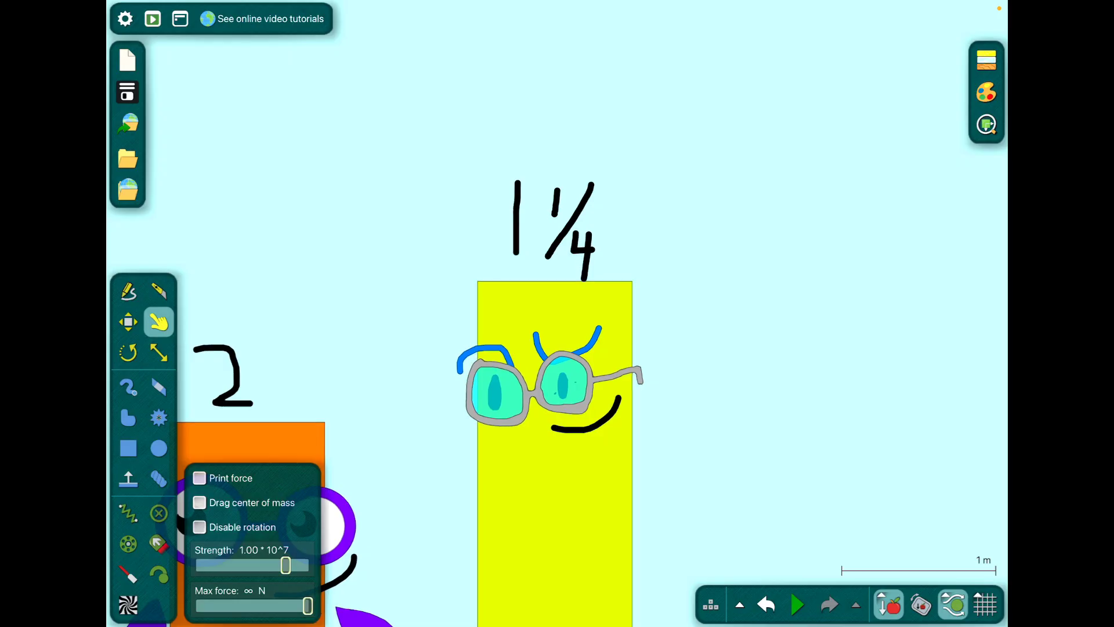
scroll(537, 348, "down", 8)
scroll(537, 349, "down", 3)
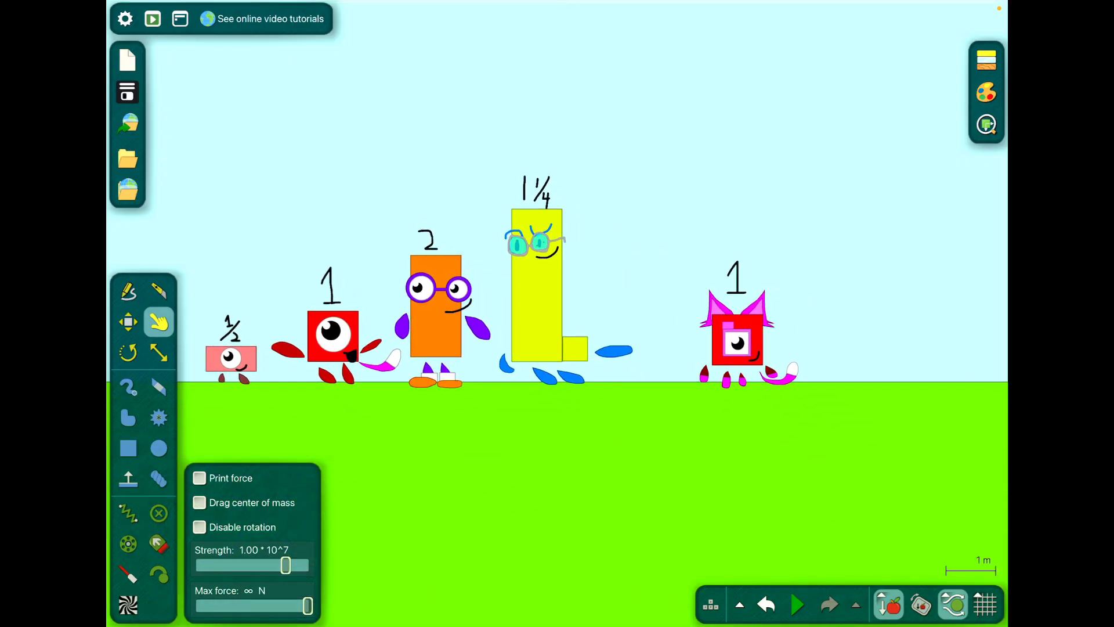
scroll(784, 349, "down", 8)
scroll(784, 304, "down", 2)
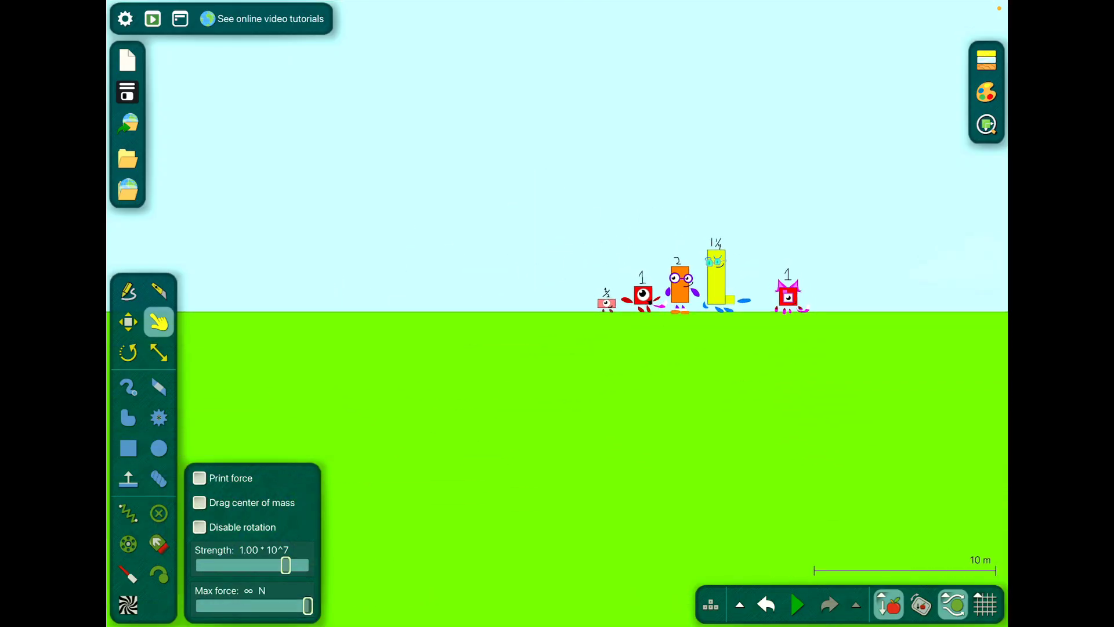